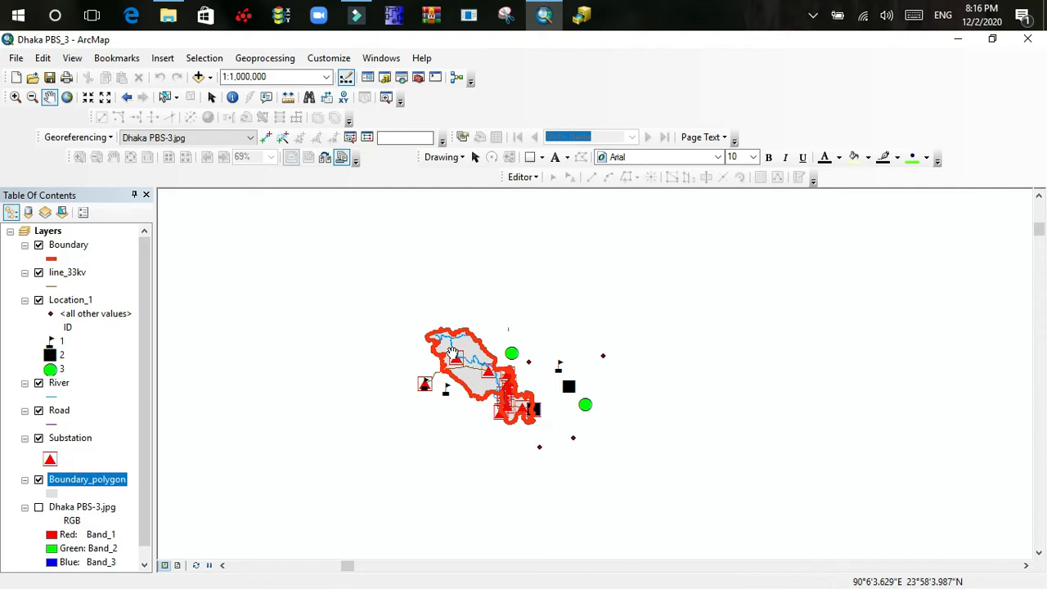
- Switch from data view to layout view and delete the existing two-line map title from the page
click(72, 59)
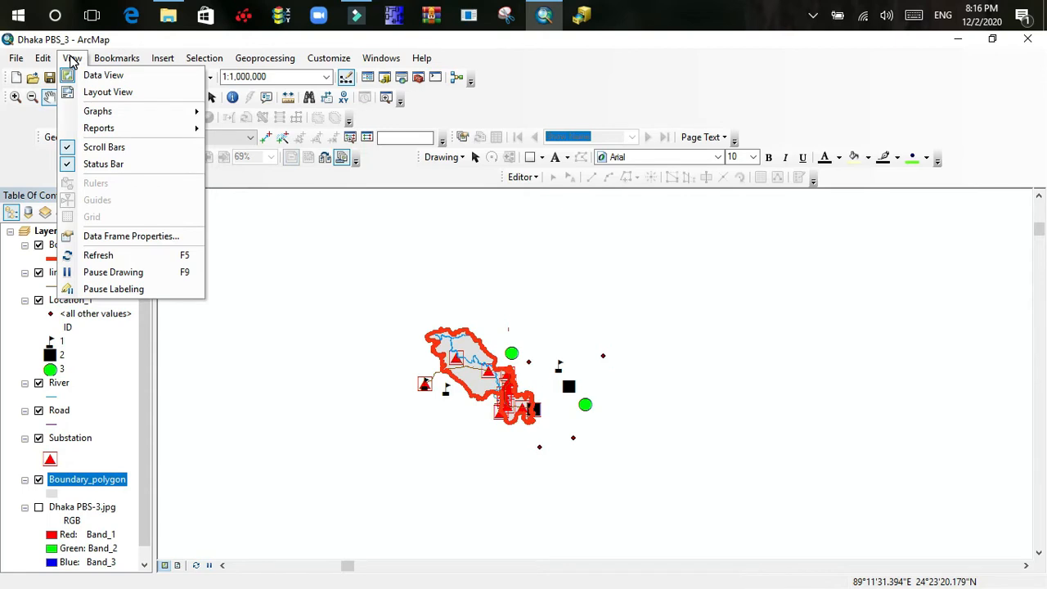
click(102, 93)
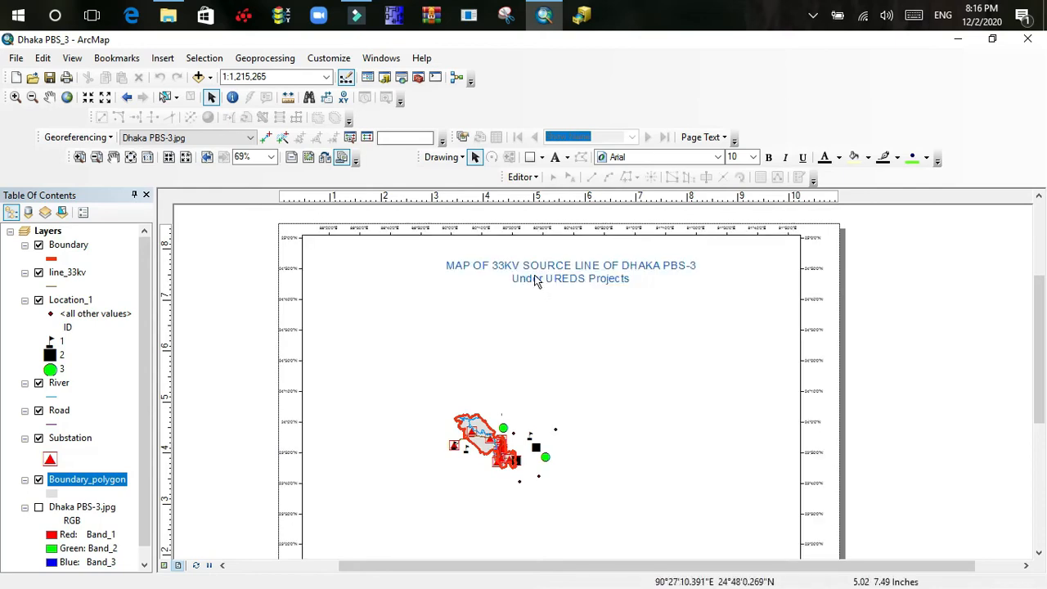
click(163, 565)
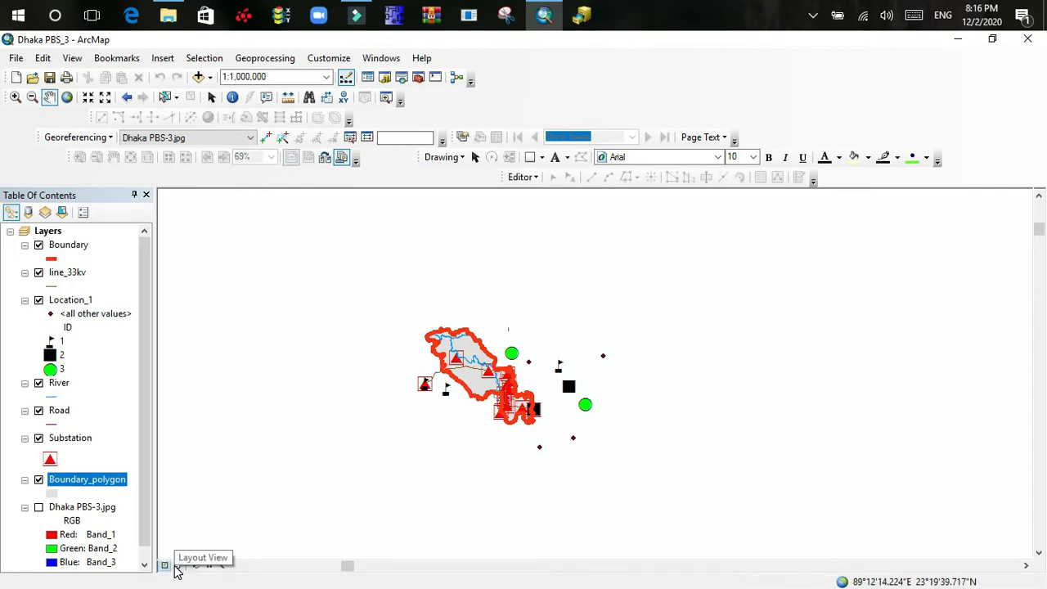
click(175, 564)
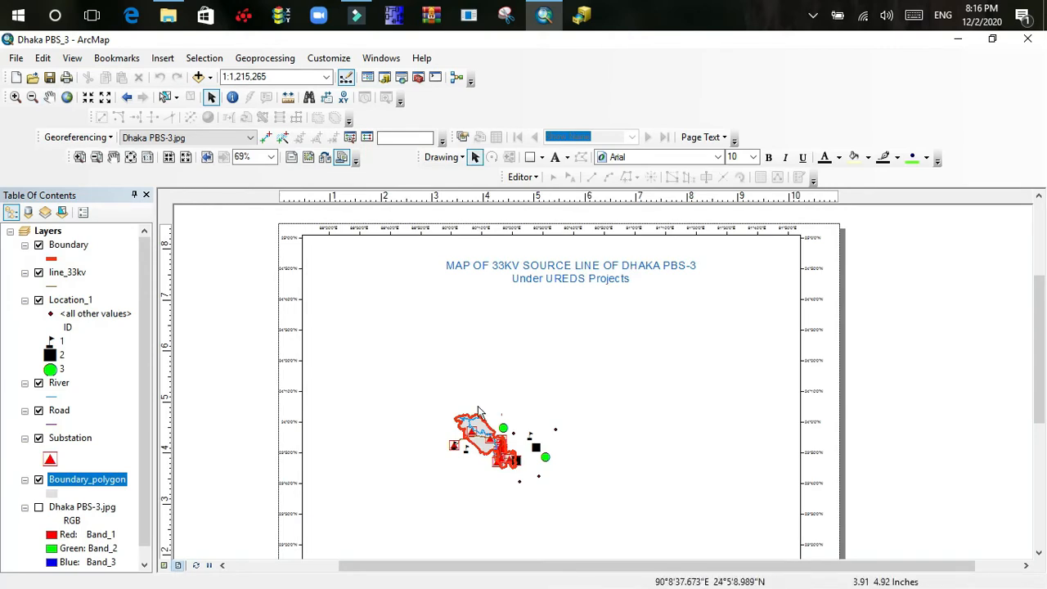
right_click(515, 270)
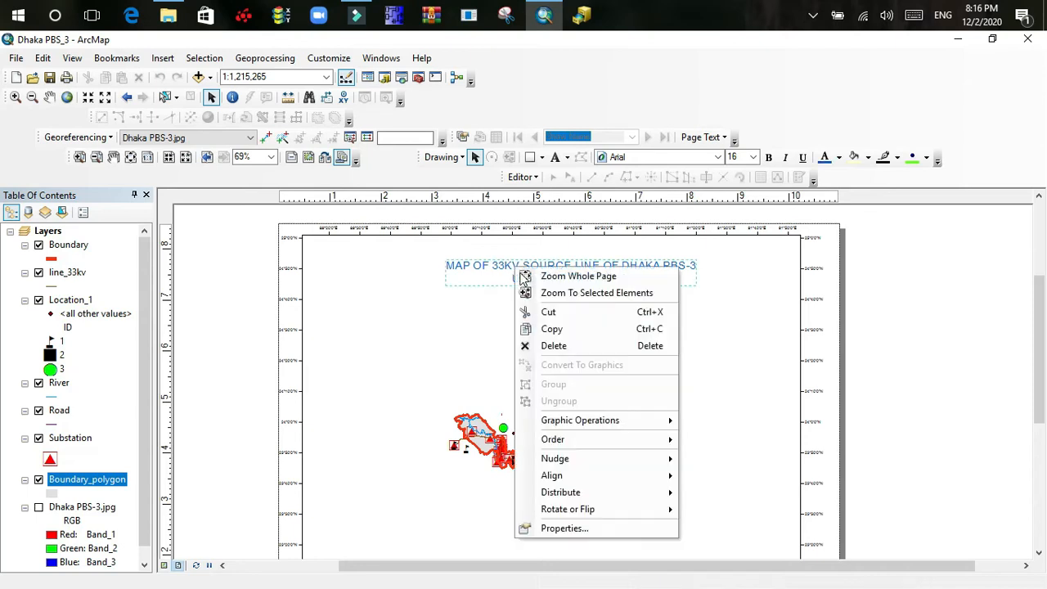
click(547, 347)
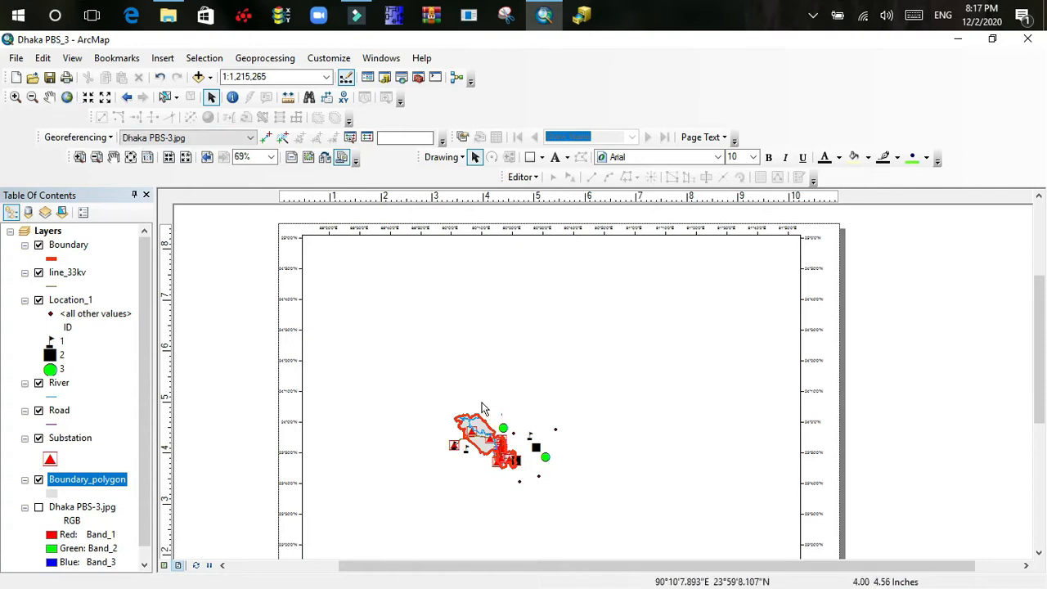
scroll(285, 303, up, 3)
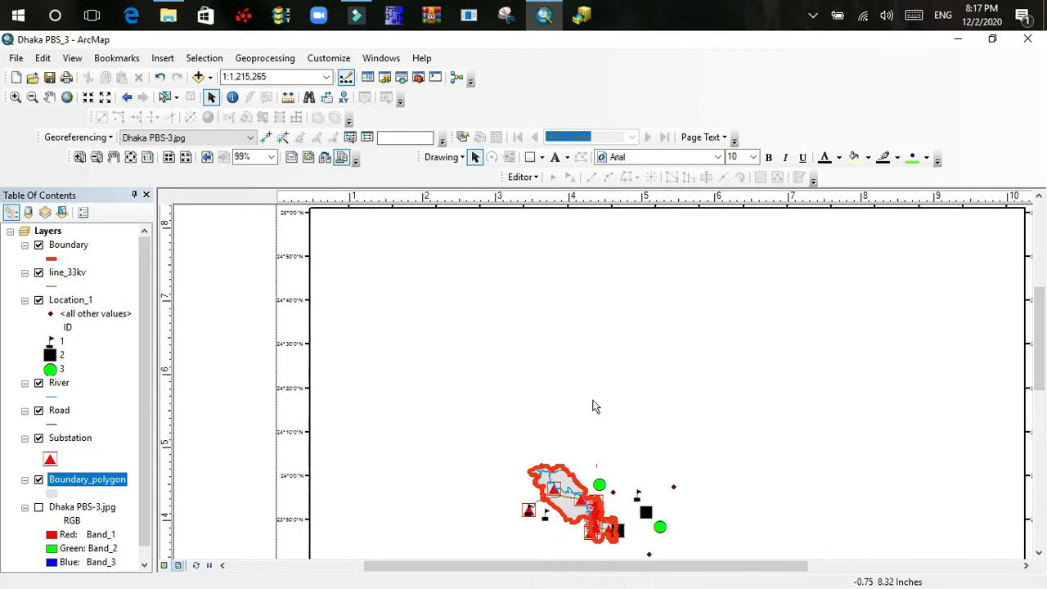
scroll(401, 459, up, 2)
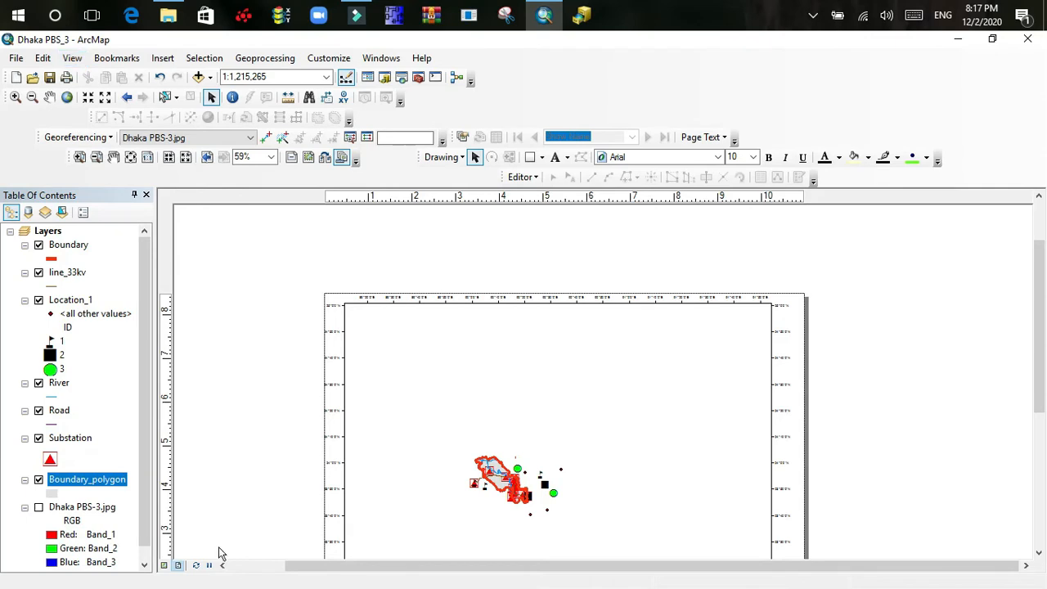
click(163, 565)
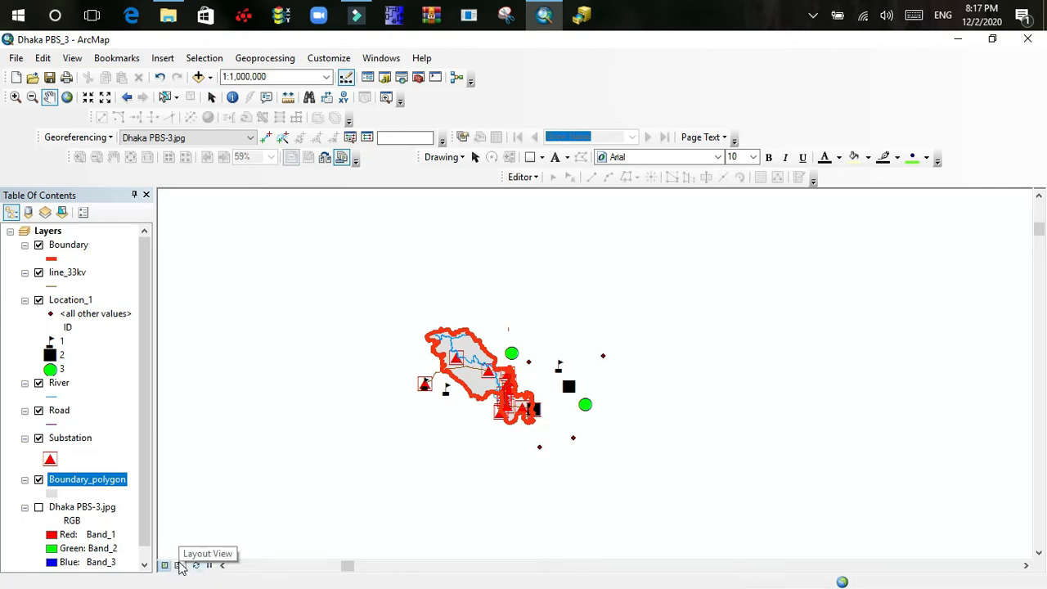
click(179, 566)
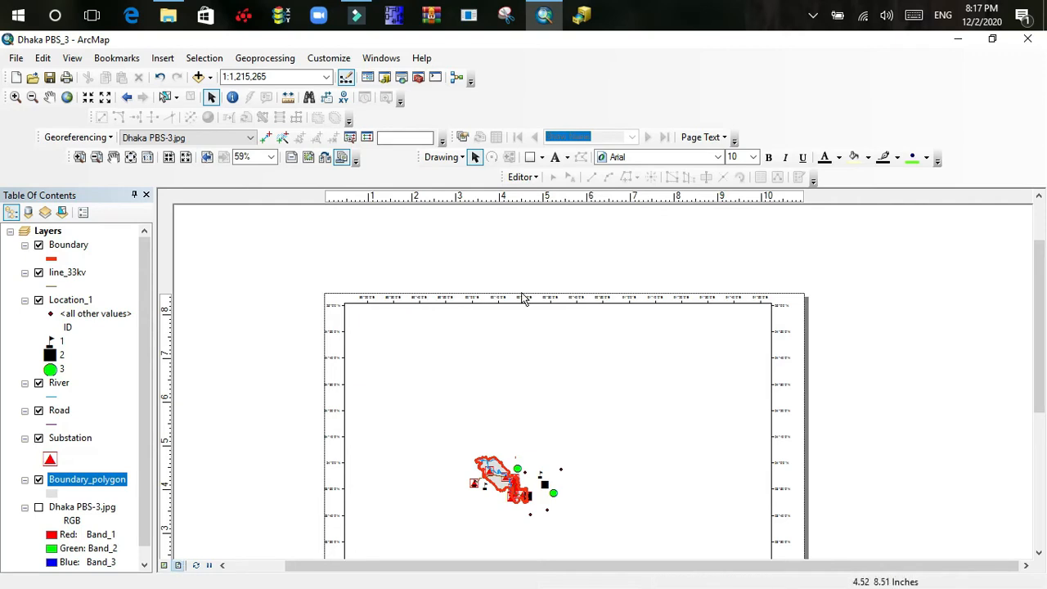
scroll(501, 350, down, 3)
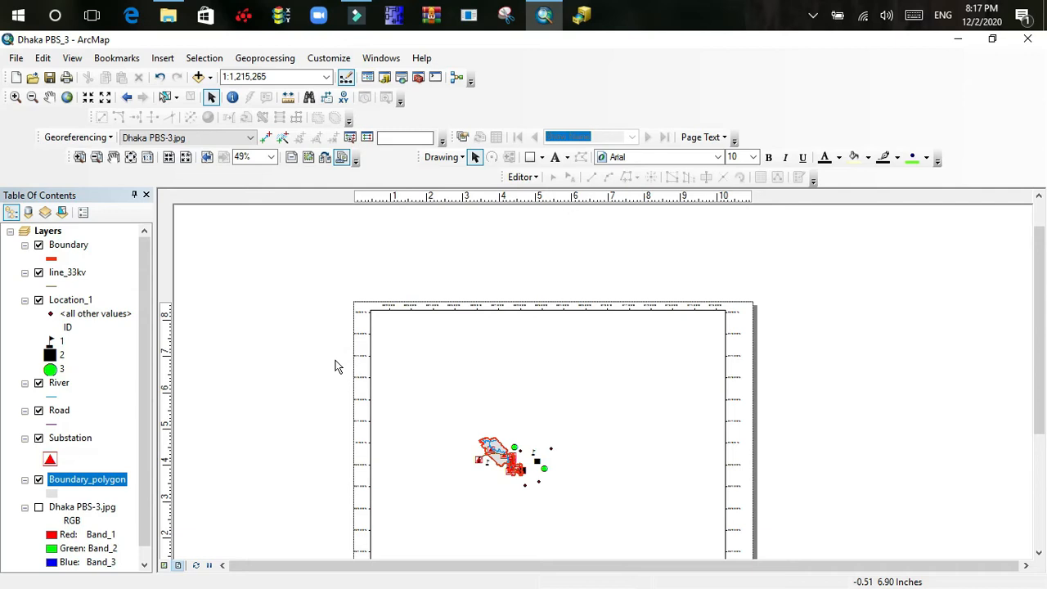
scroll(364, 368, down, 1)
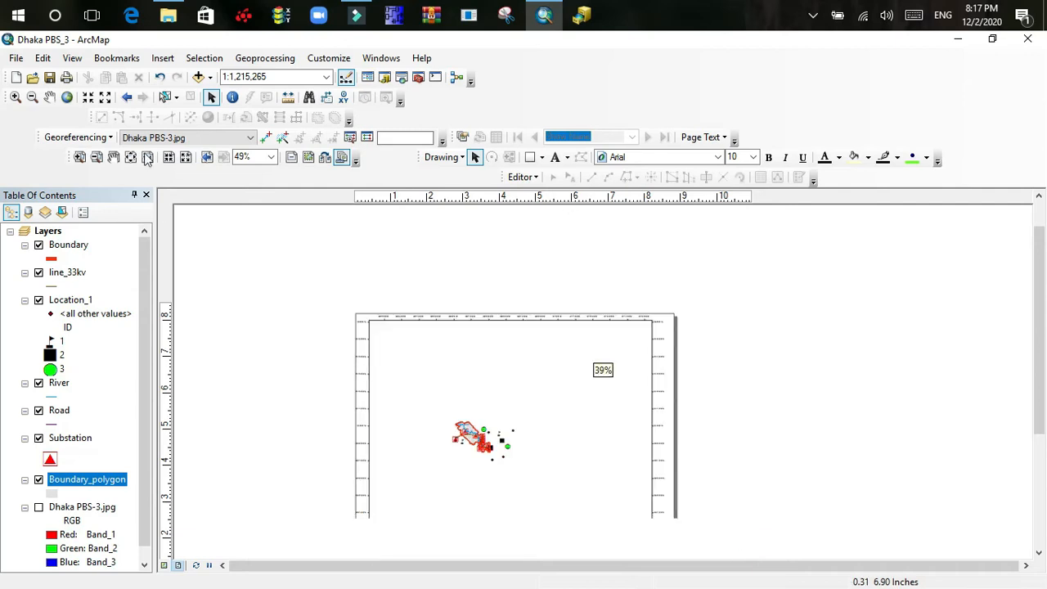
- Insert two title elements into the page layout
click(162, 59)
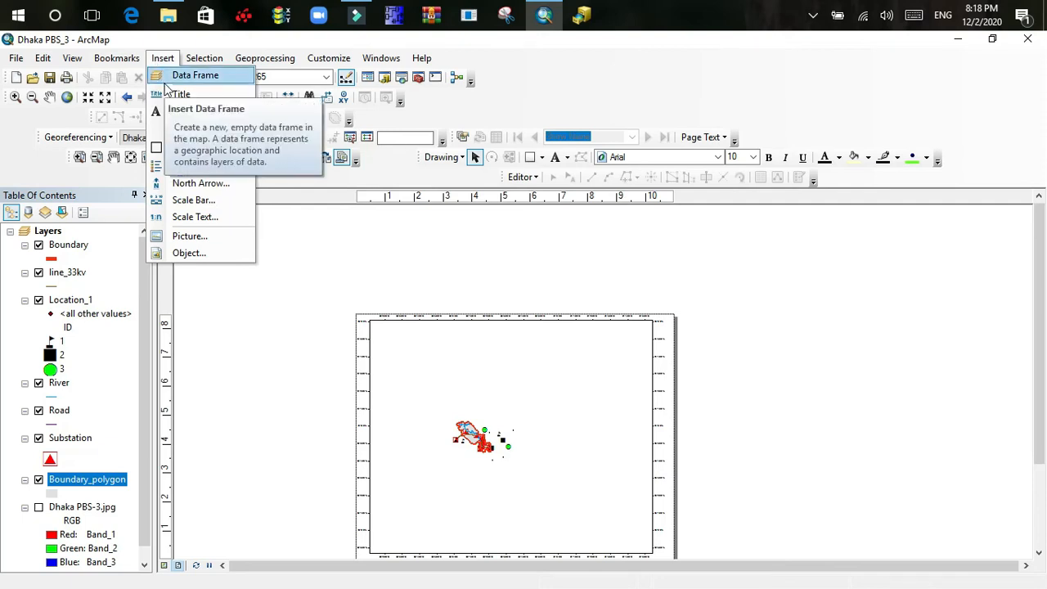
mouse_move(179, 135)
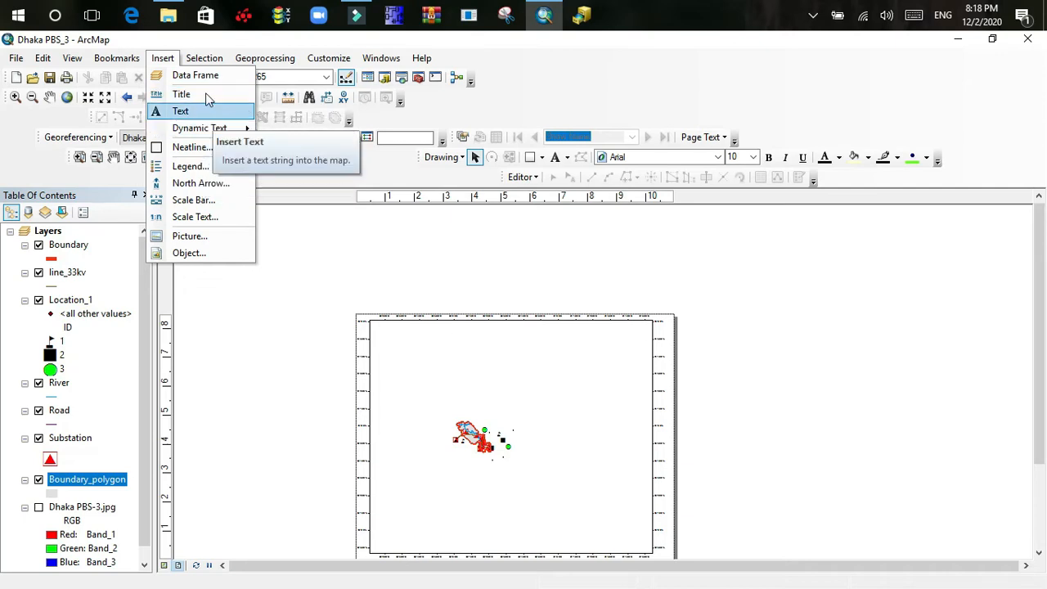
click(205, 95)
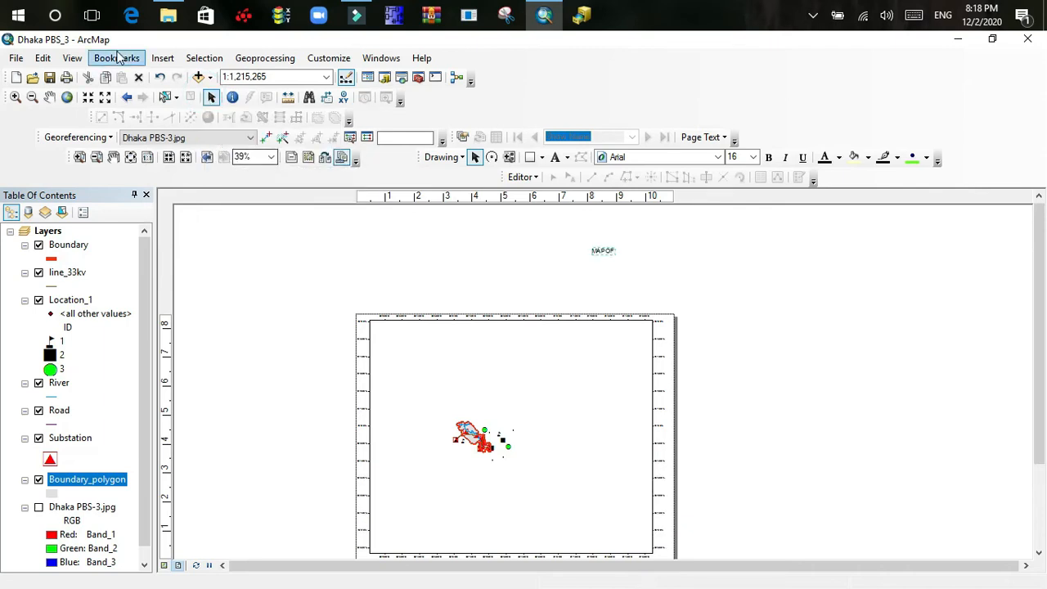
click(160, 60)
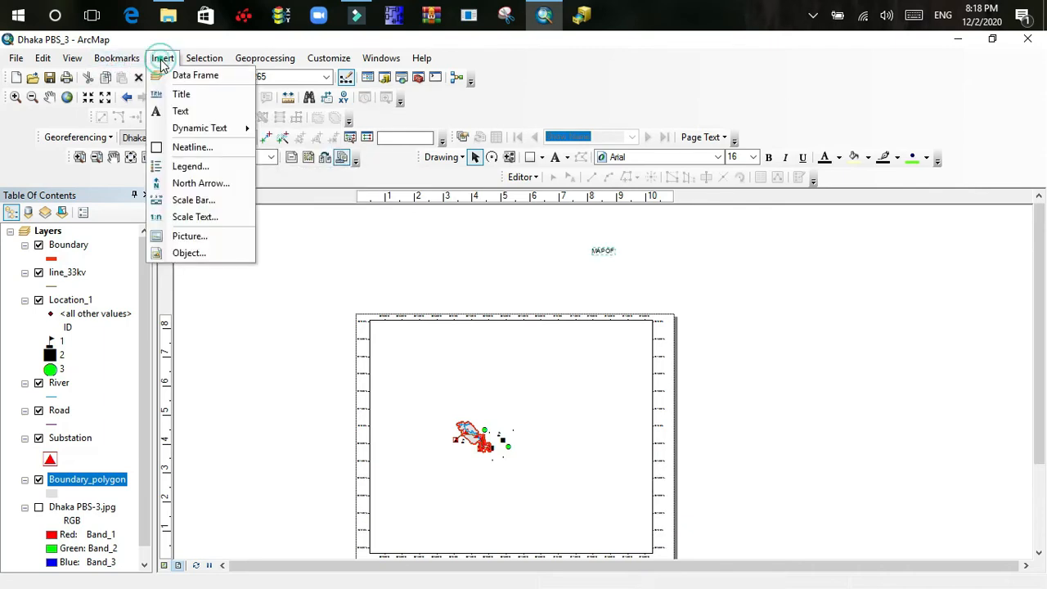
click(192, 96)
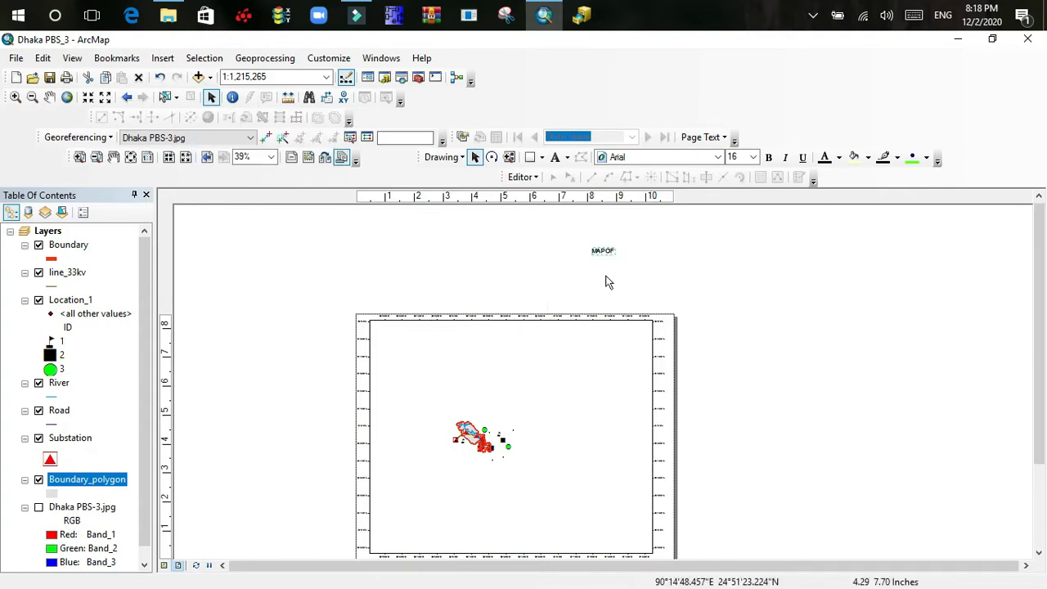
click(602, 250)
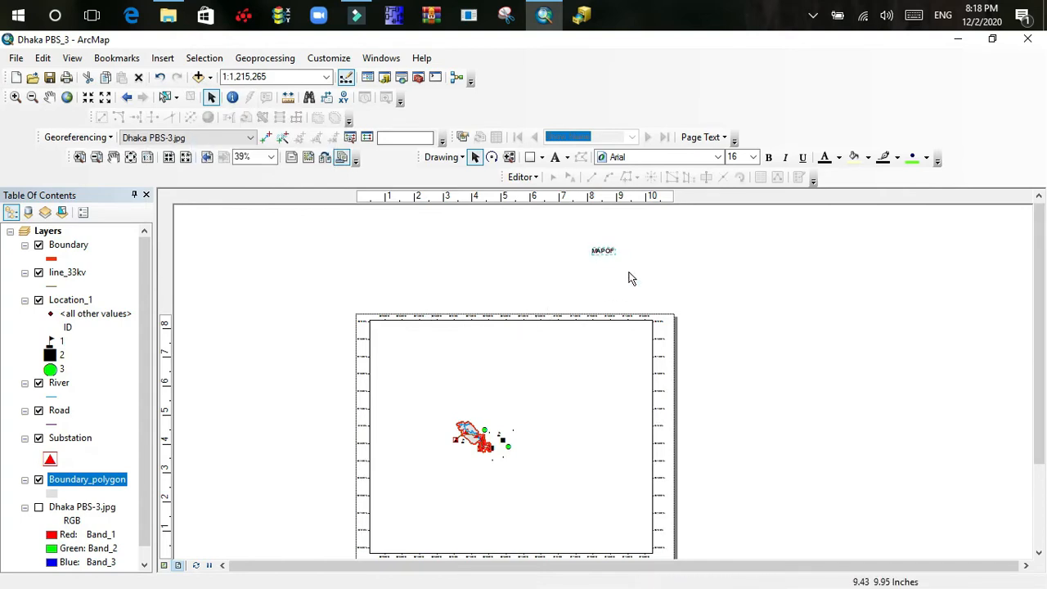
right_click(599, 257)
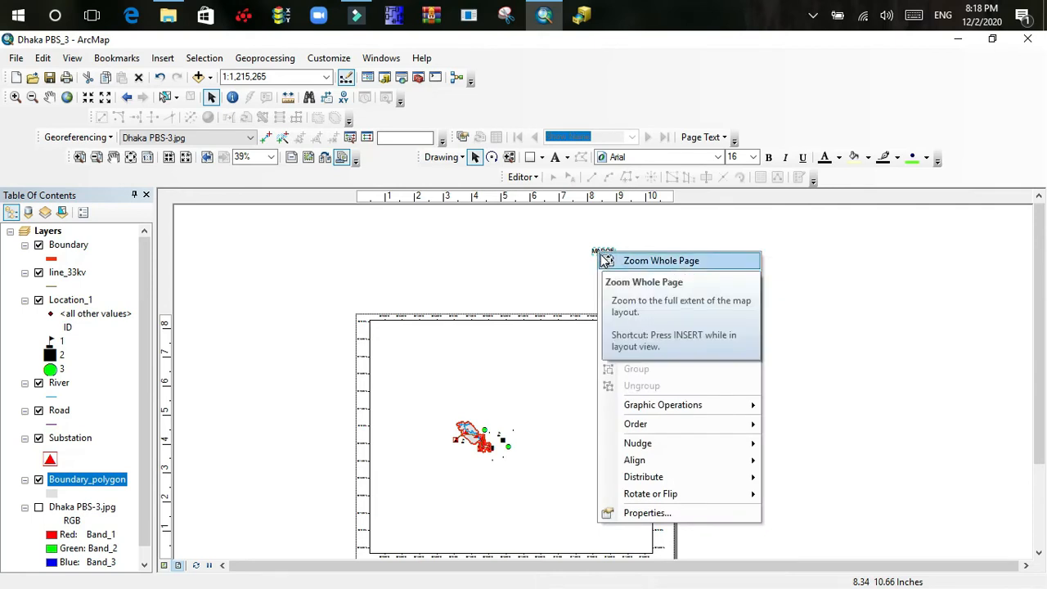
click(596, 254)
click(596, 254)
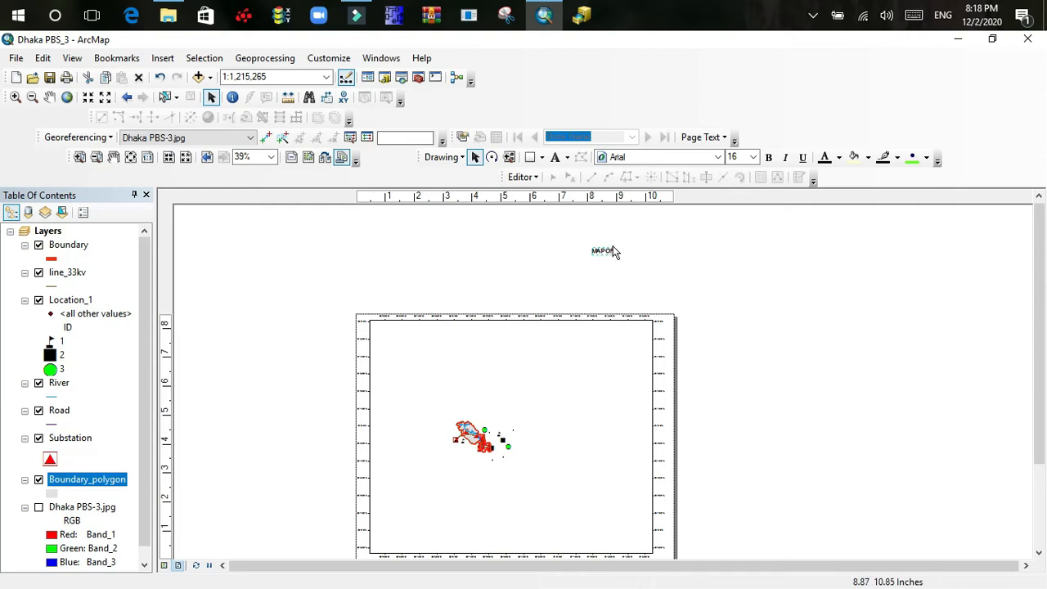
- Replace the dynamic text of the inserted title above the page with "MAP OF 33KV LINE SOURCE"
scroll(616, 260, down, 4)
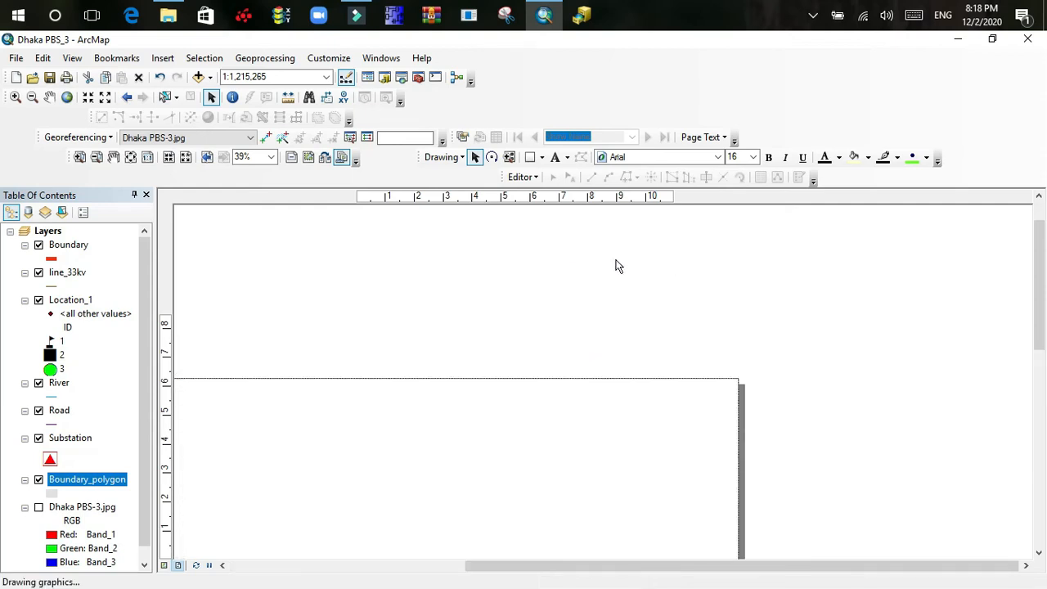
scroll(610, 257, down, 3)
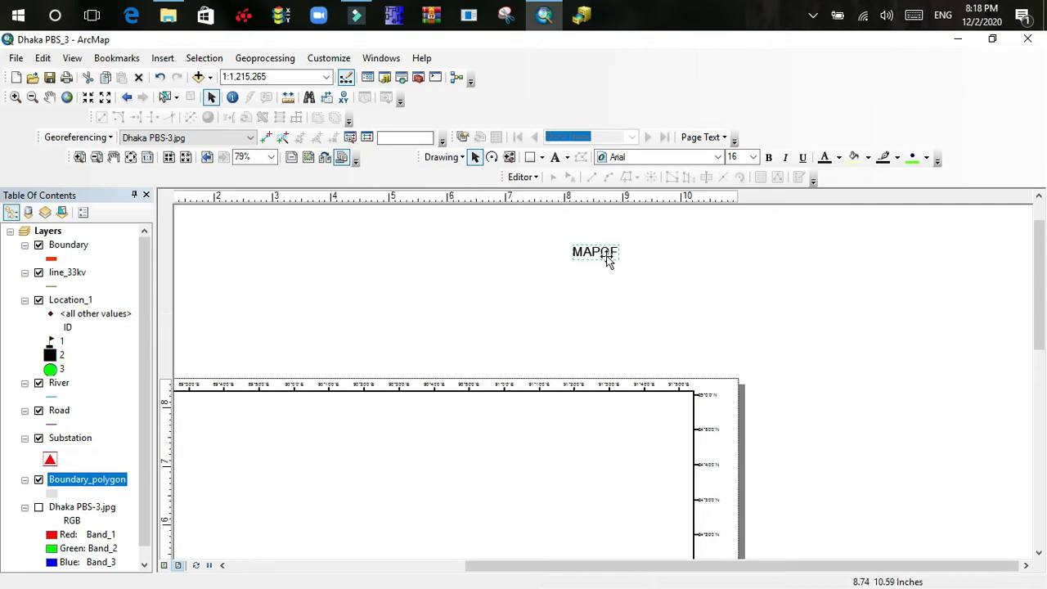
right_click(606, 256)
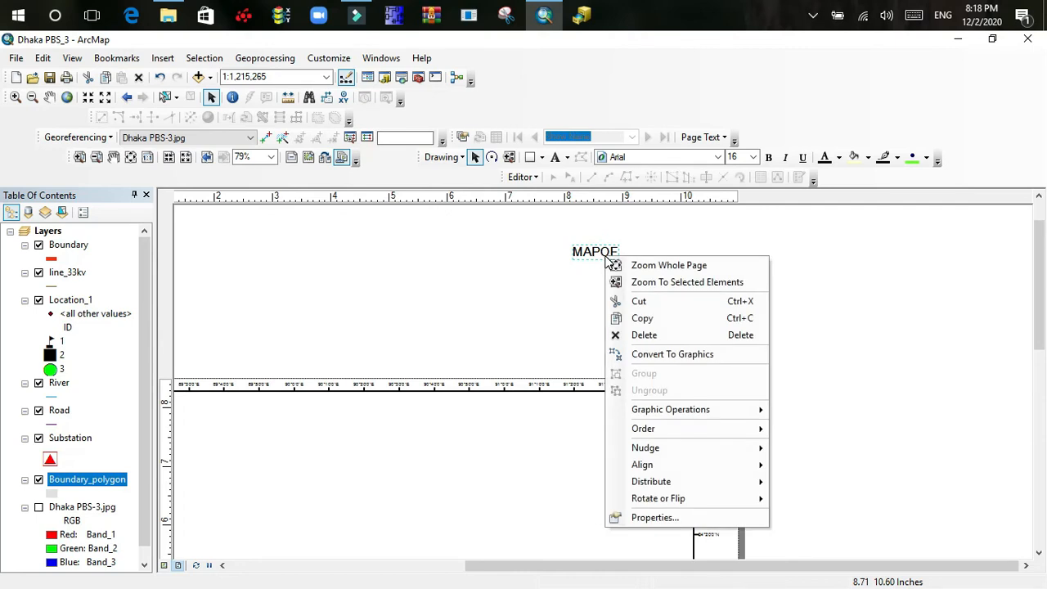
click(600, 252)
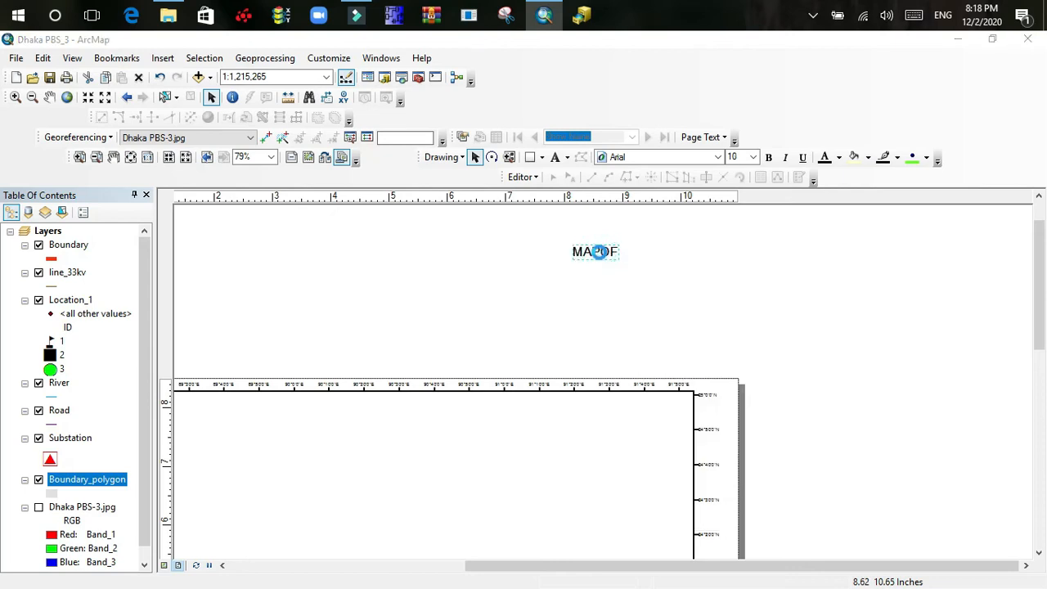
double_click(600, 253)
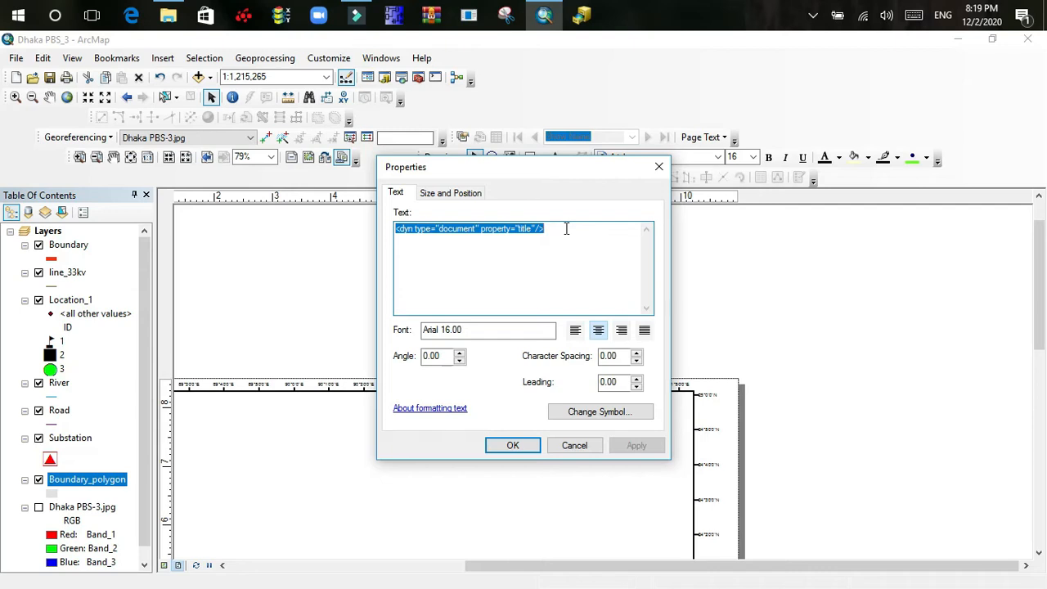
key(Delete)
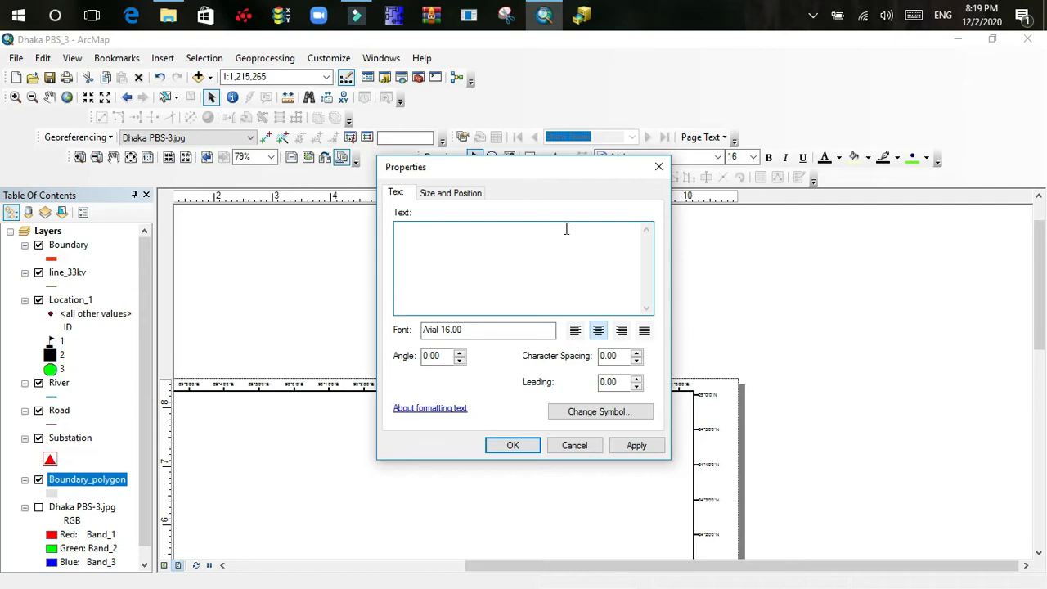
text(m)
key(BackSpace)
key(BackSpace)
key(BackSpace)
text(33KV LINE SOURCE)
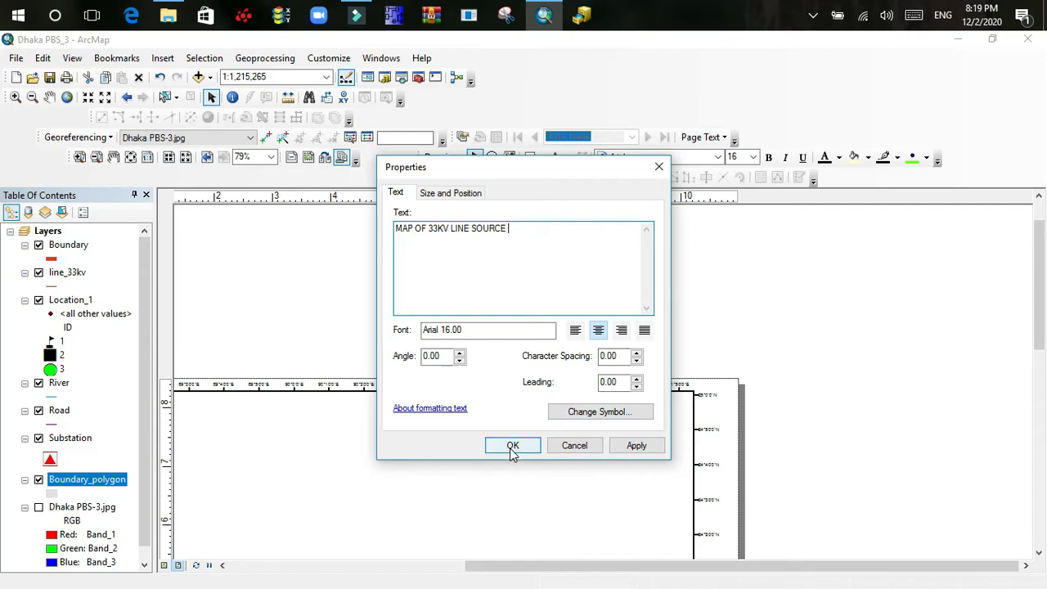
click(630, 448)
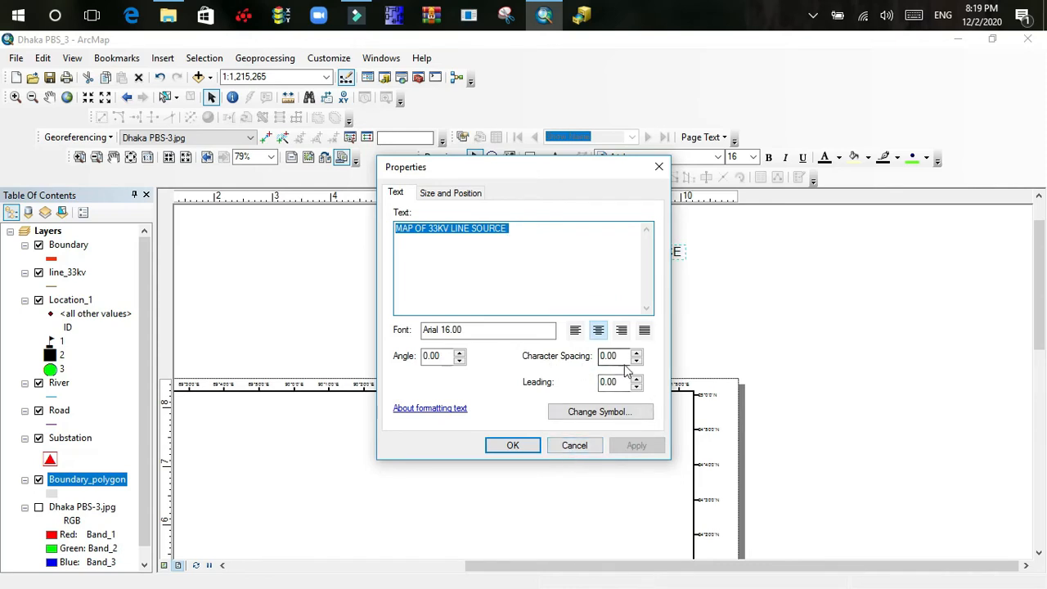
click(513, 445)
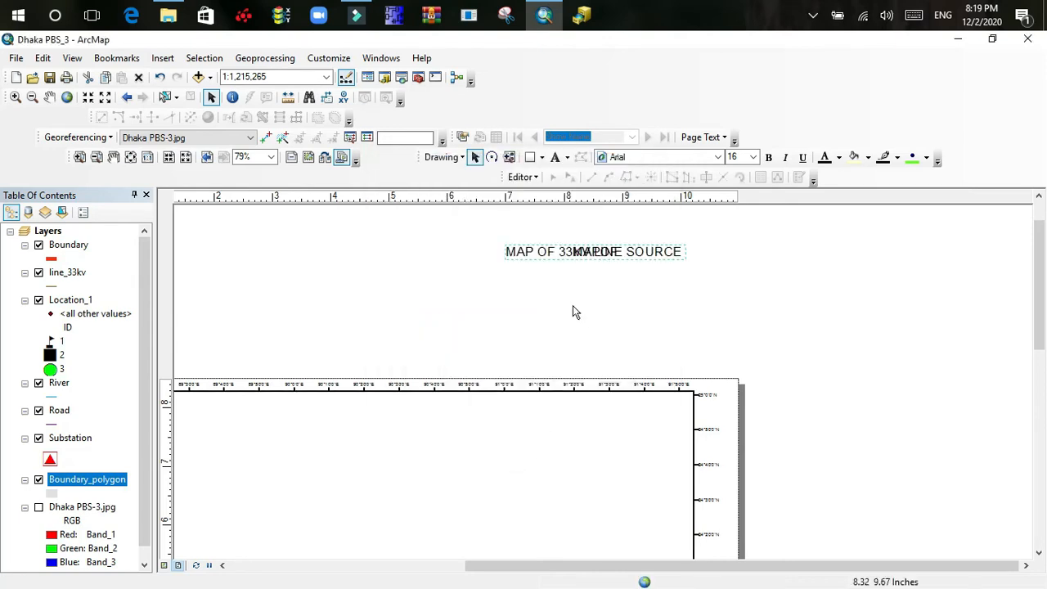
- Move the "MAP OF 33KV LINE SOURCE" title inside the map frame, near the top centre of the page
drag(599, 251, 393, 440)
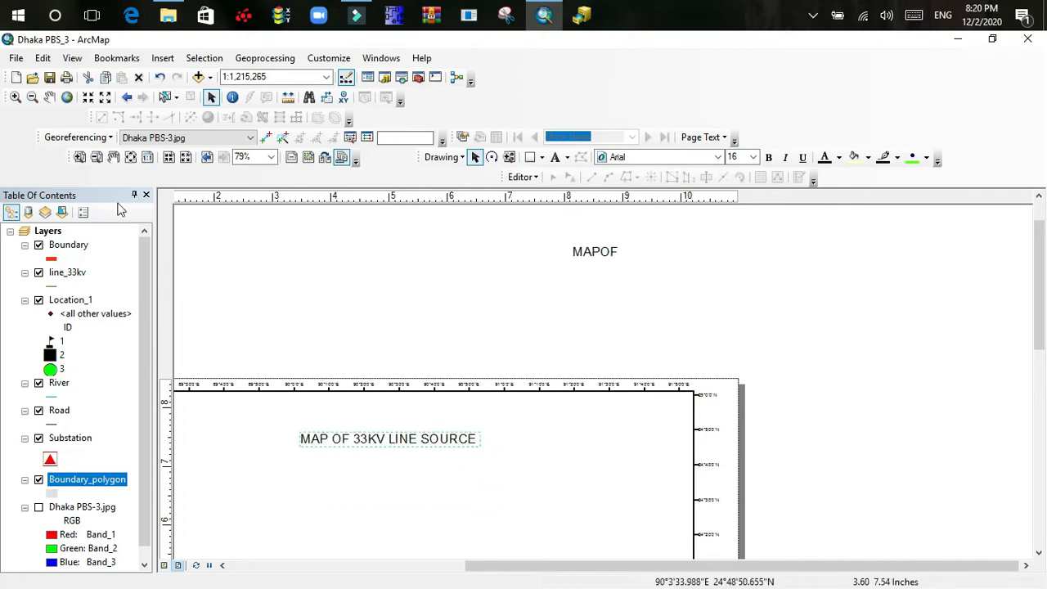
click(113, 157)
click(432, 390)
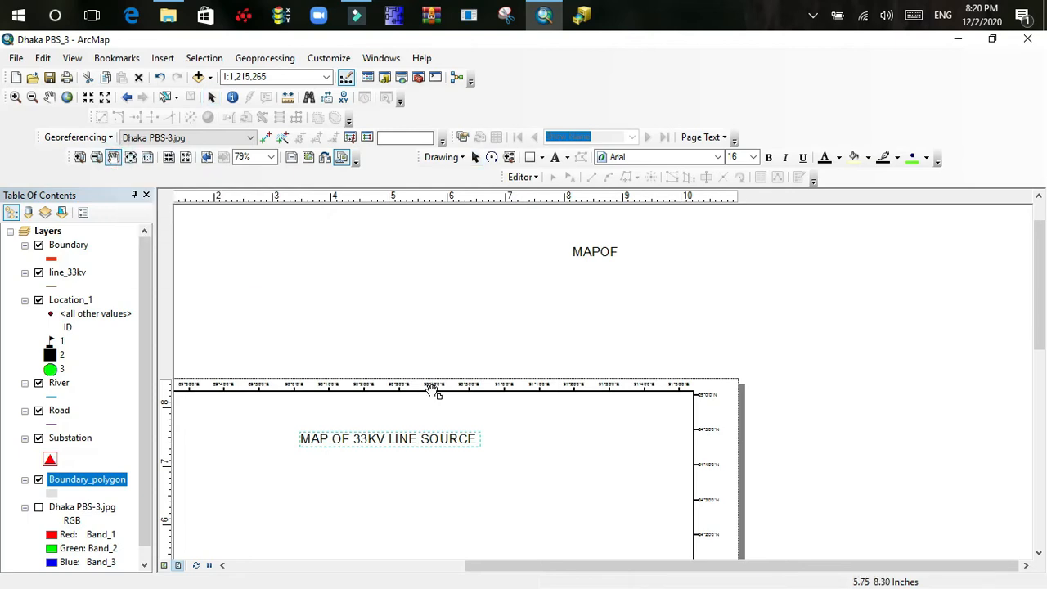
drag(553, 367, 564, 276)
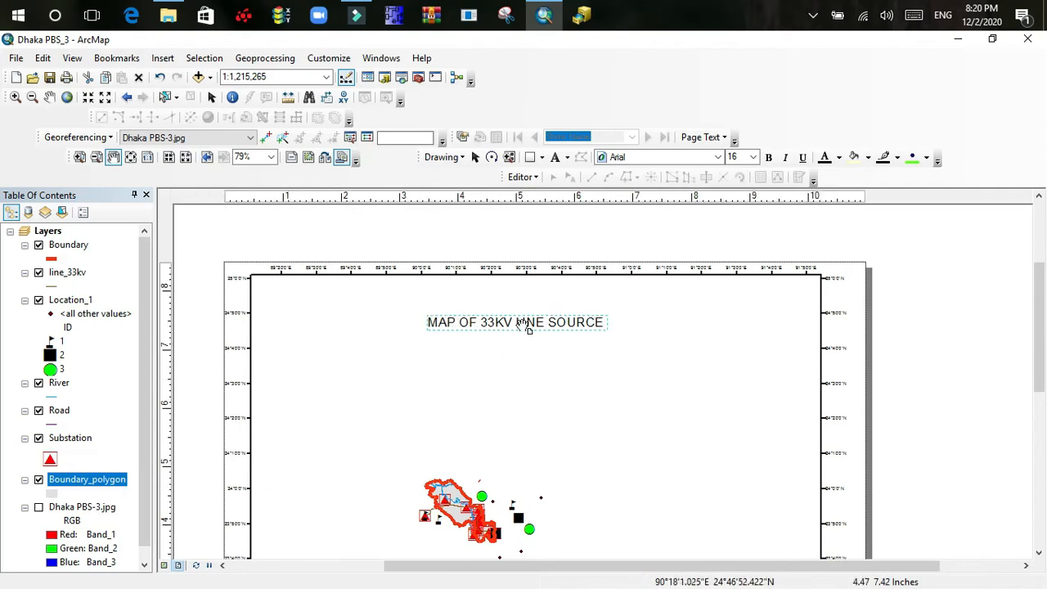
scroll(480, 338, up, 1)
scroll(479, 338, down, 2)
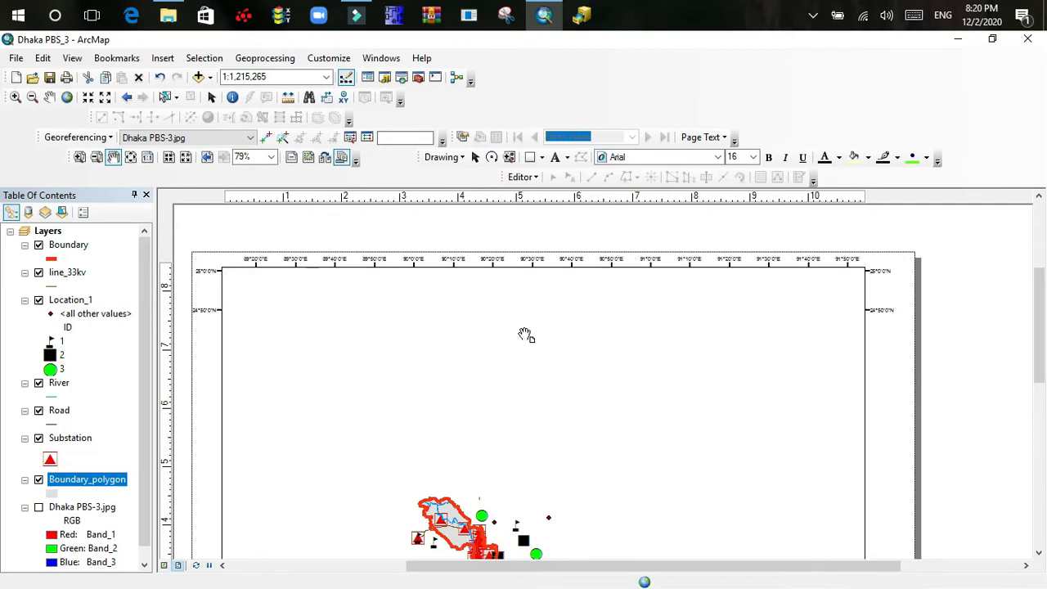
right_click(514, 322)
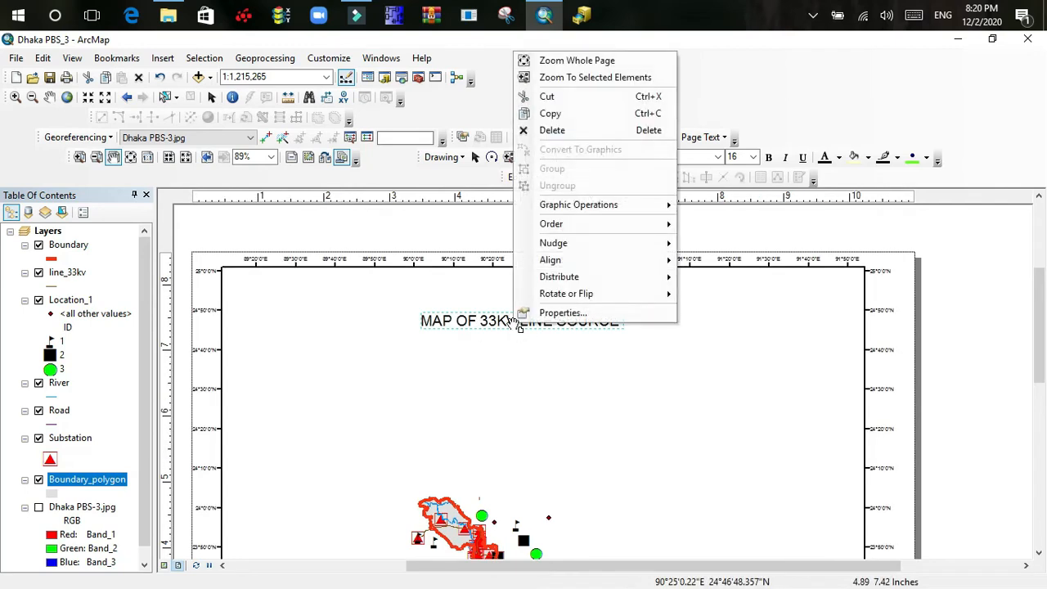
click(512, 321)
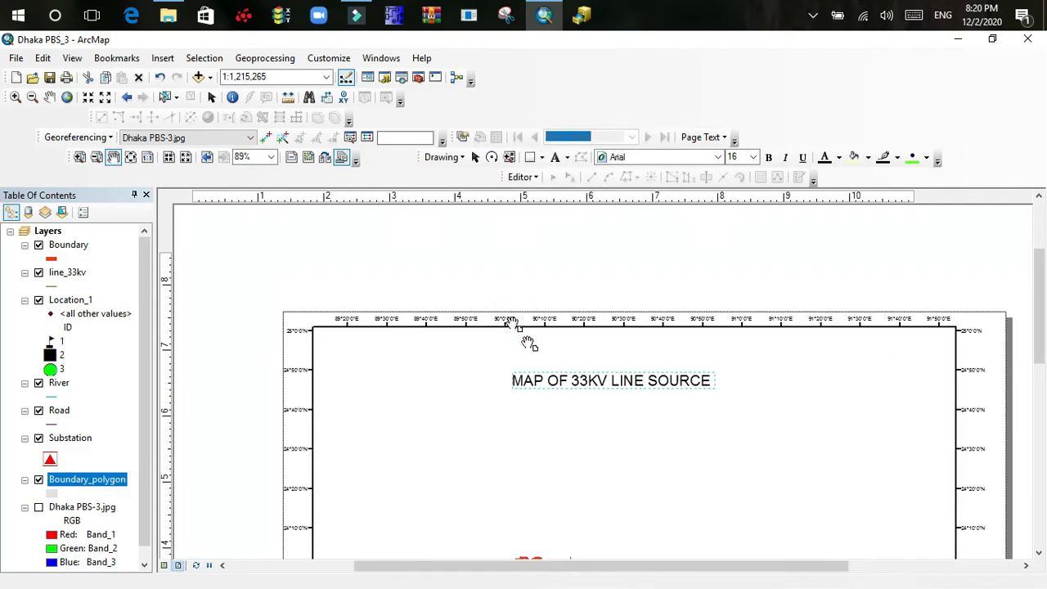
- Insert another title element above the map frame and delete it again
scroll(582, 386, up, 2)
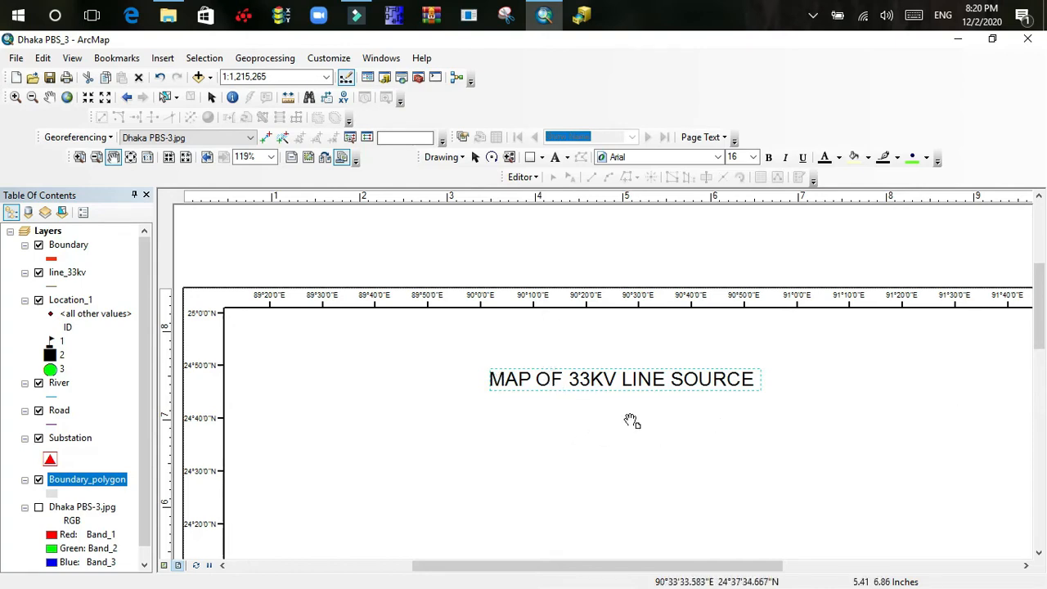
scroll(566, 407, up, 1)
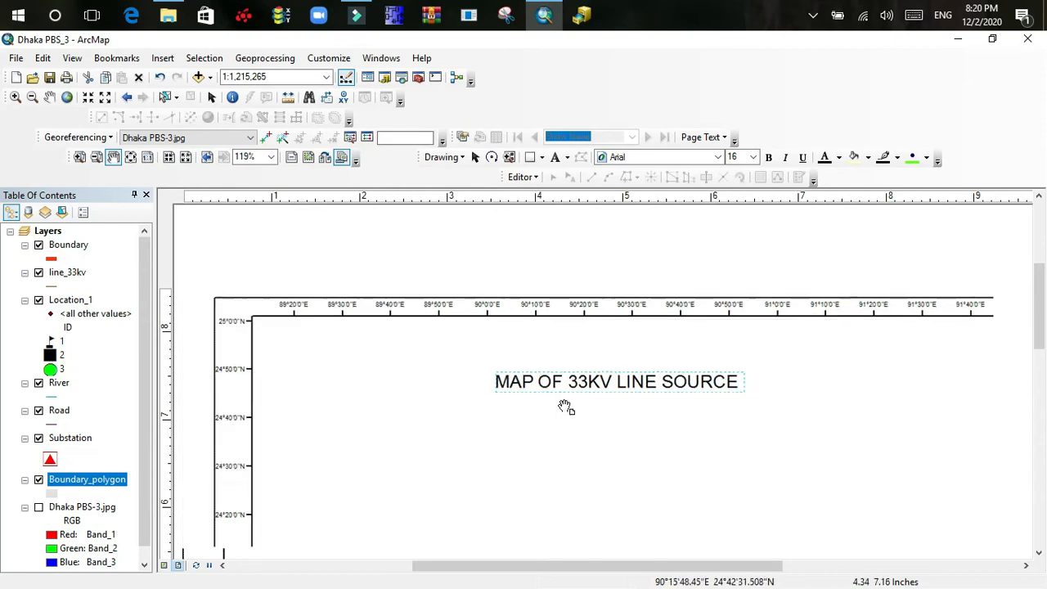
scroll(566, 407, down, 2)
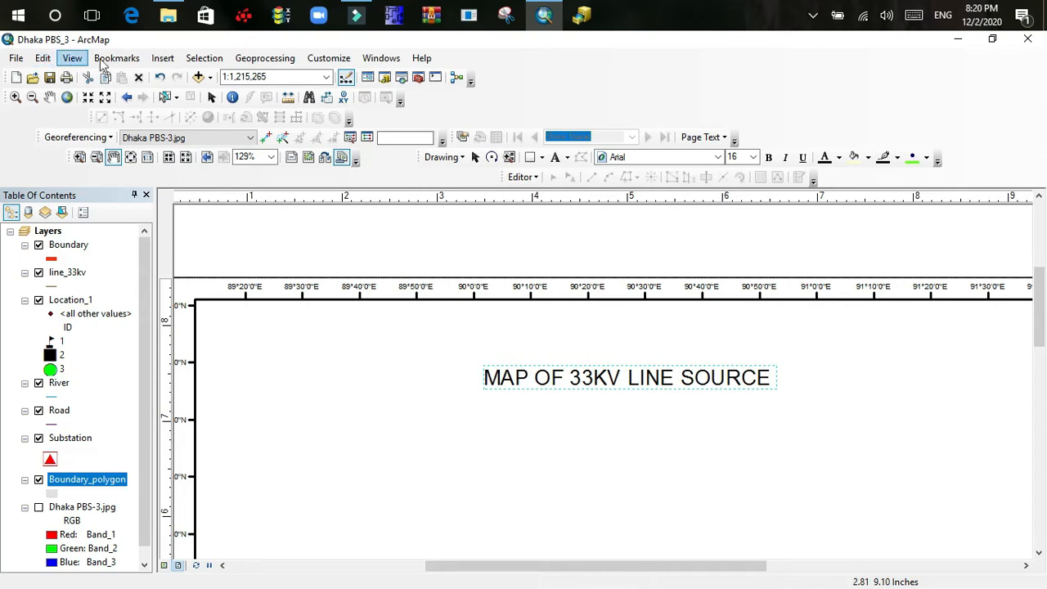
click(164, 59)
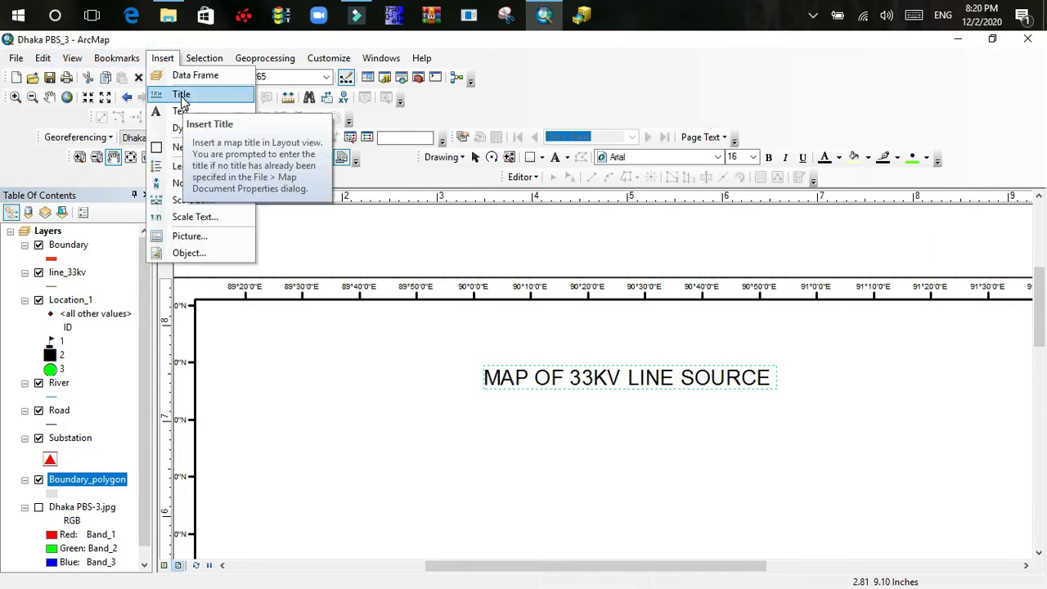
click(181, 96)
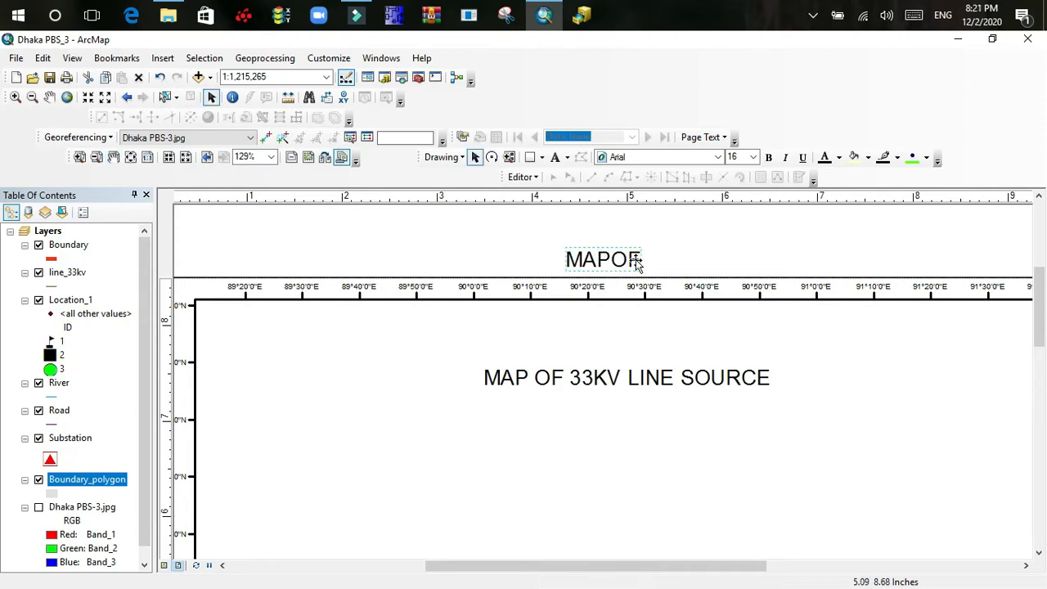
double_click(637, 261)
key(Delete)
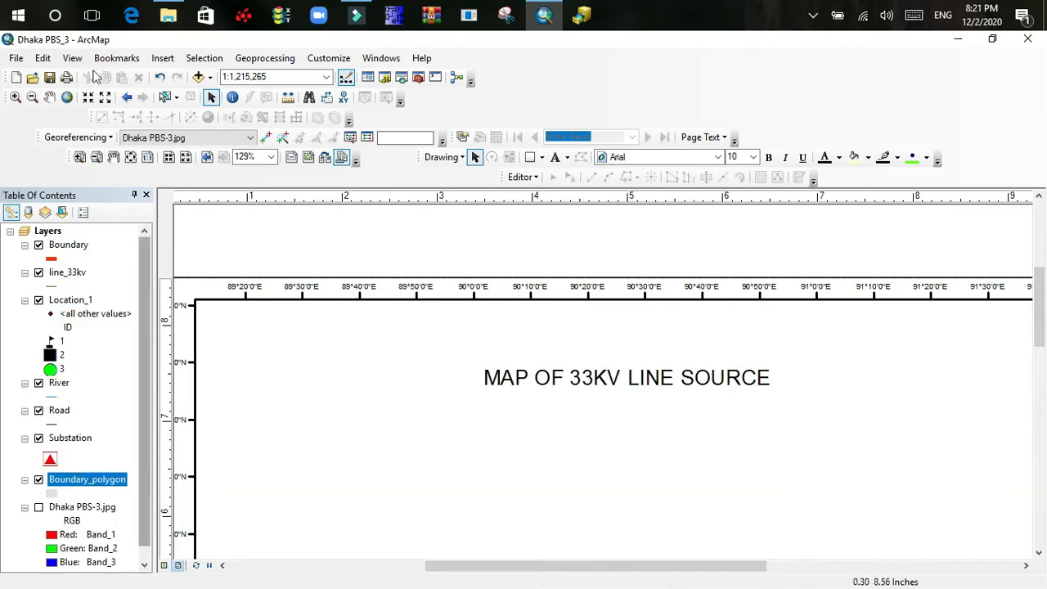
- Remove the existing Graticule grid from the data frame's reference grids
click(72, 58)
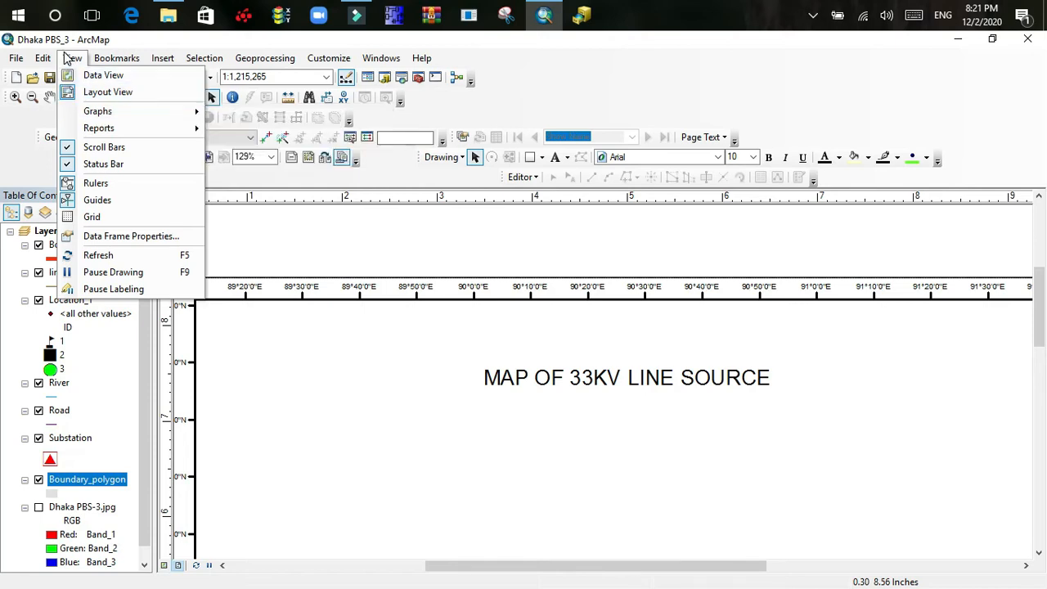
click(116, 237)
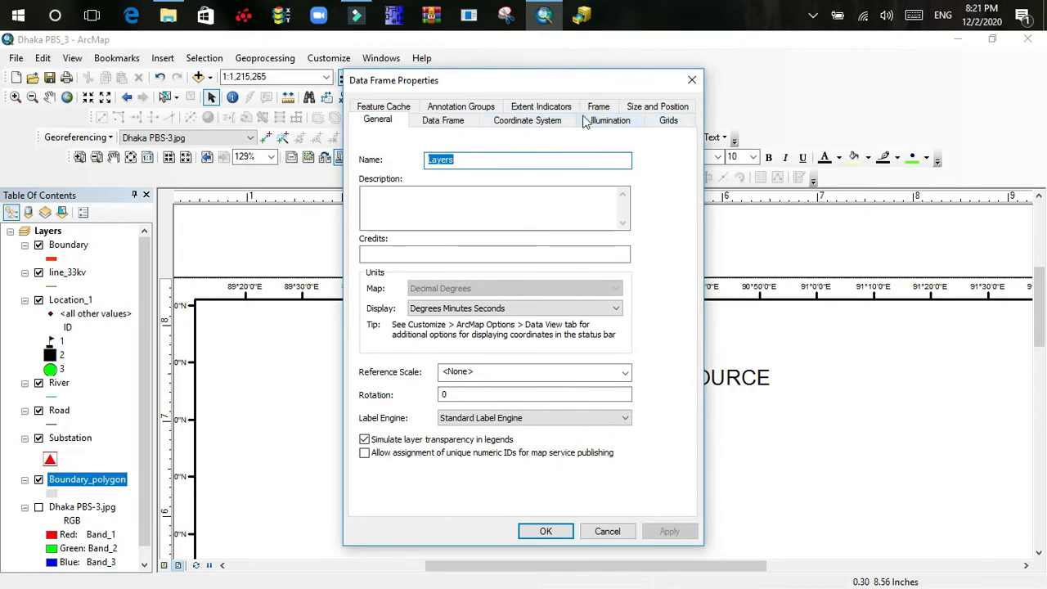
click(666, 122)
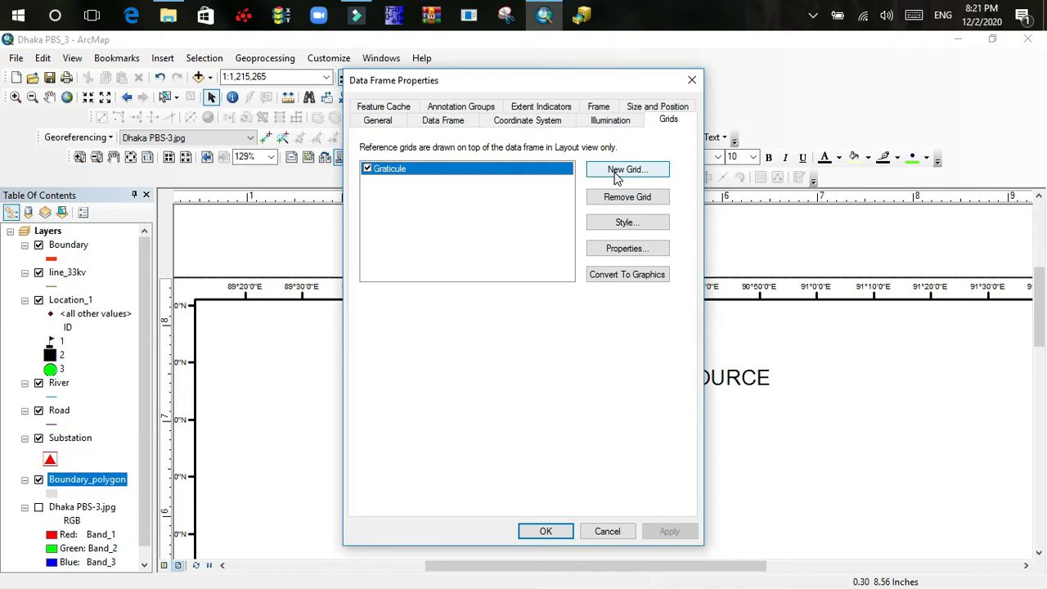
click(623, 199)
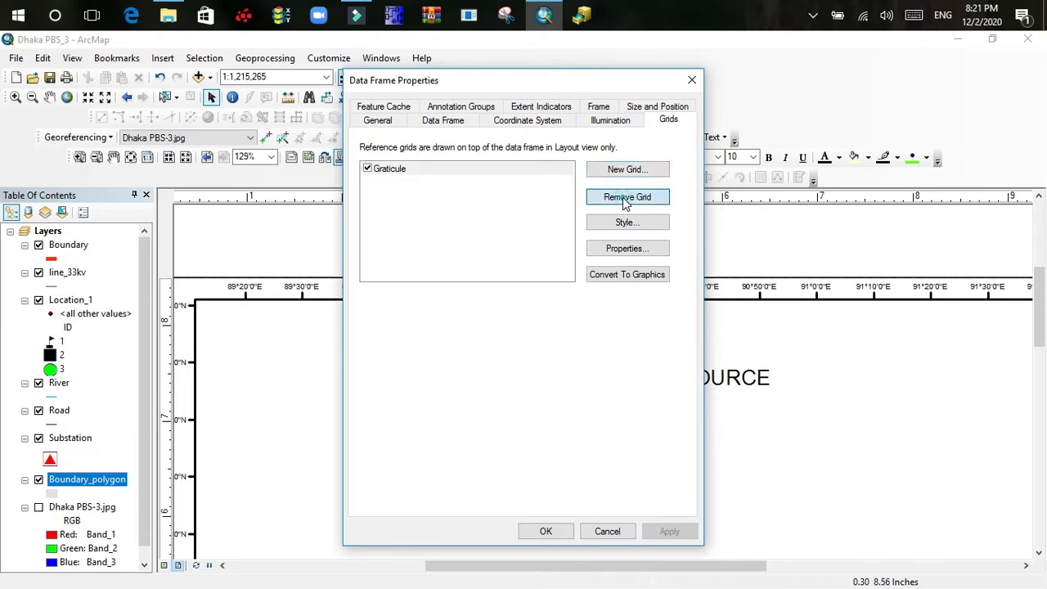
click(545, 530)
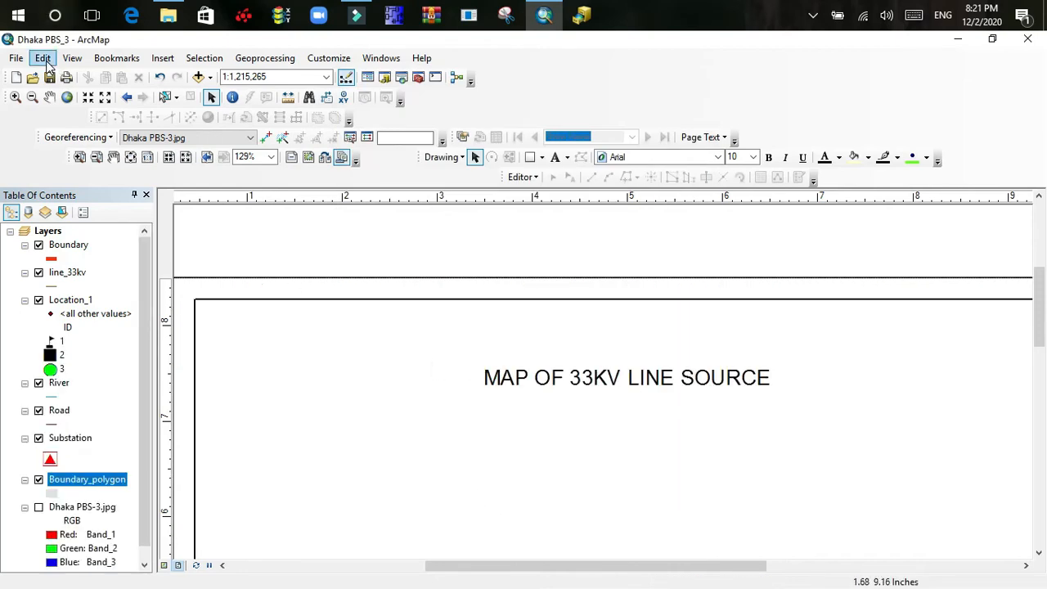
- Start a new graticule with labels for the data frame, placing parallels and meridians every 0 degrees, 0 minutes and 600 seconds
click(72, 60)
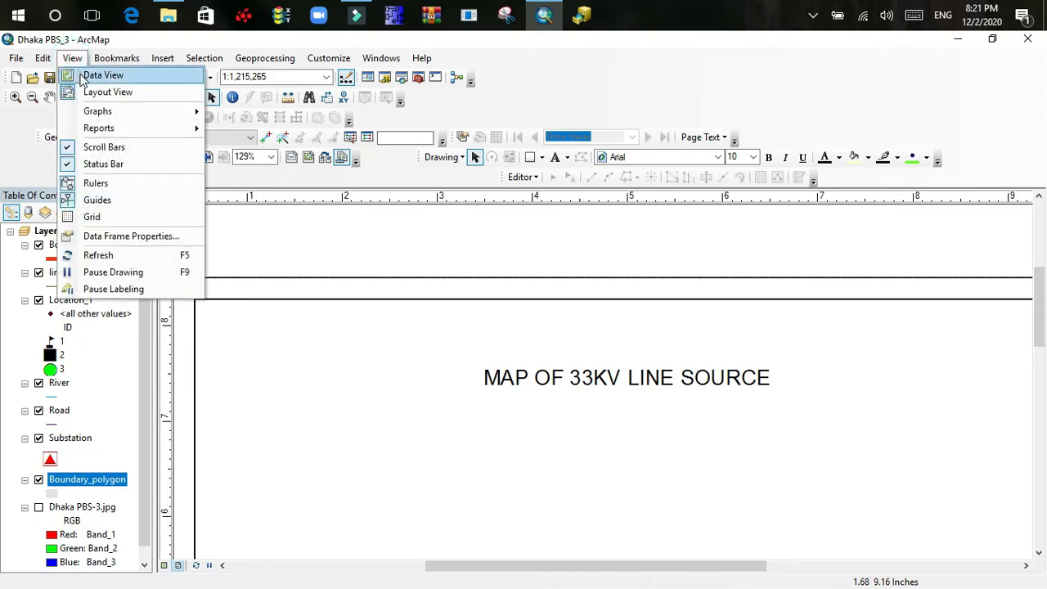
click(127, 237)
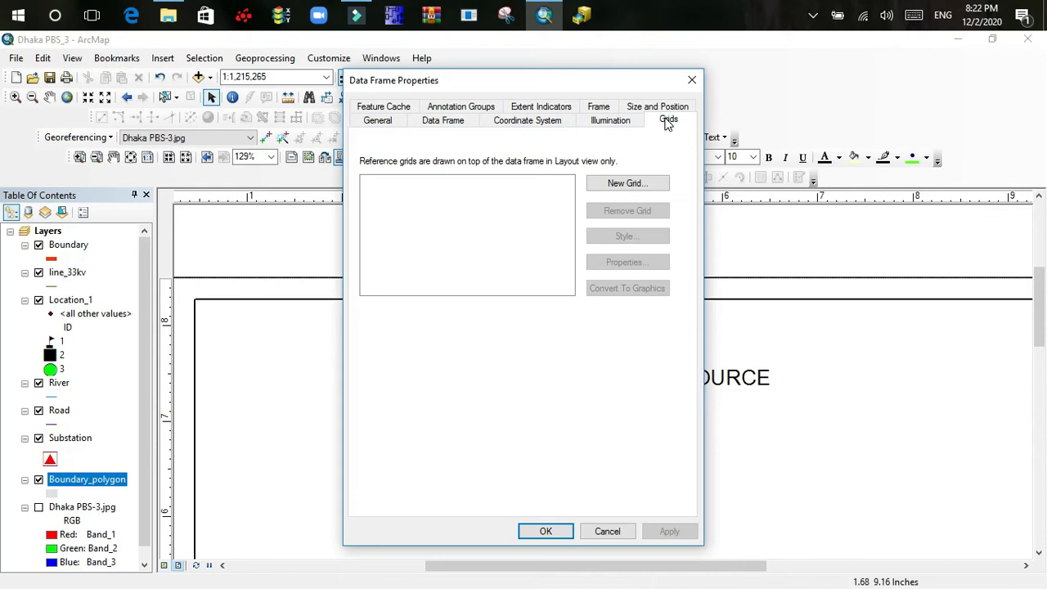
click(619, 186)
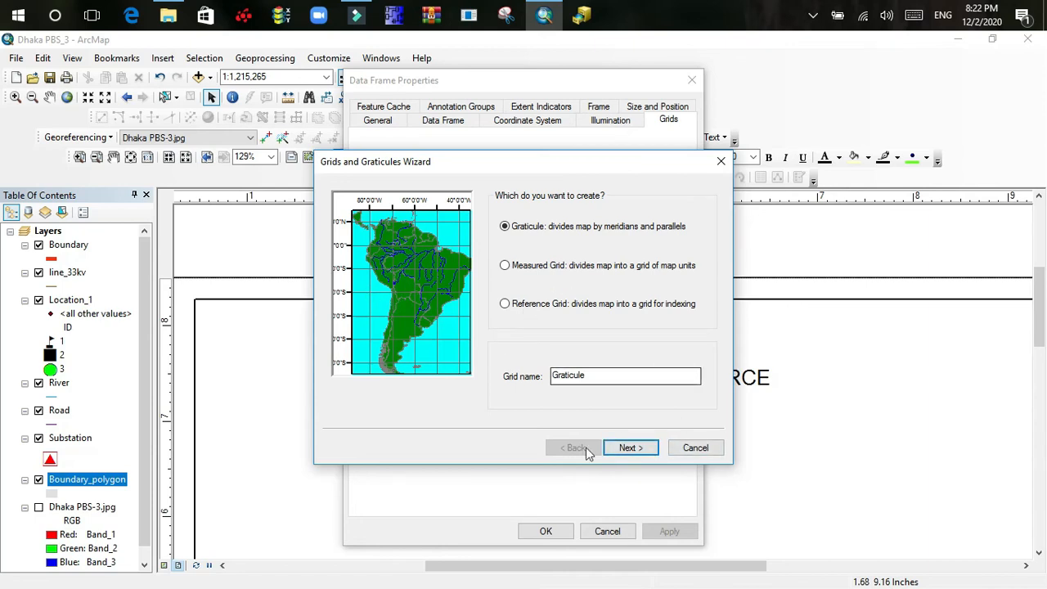
click(627, 450)
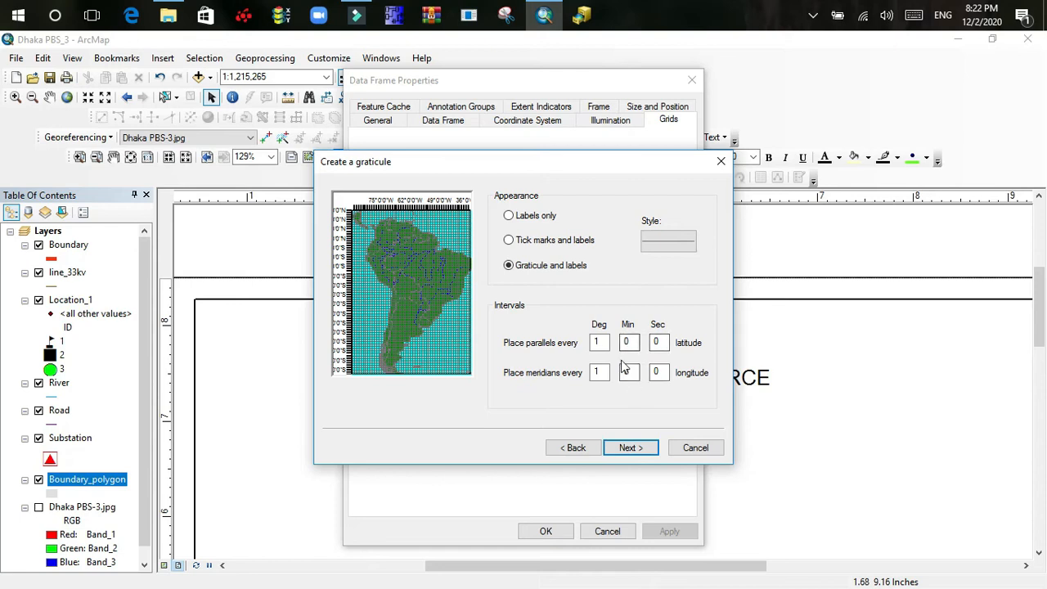
click(603, 341)
text(0)
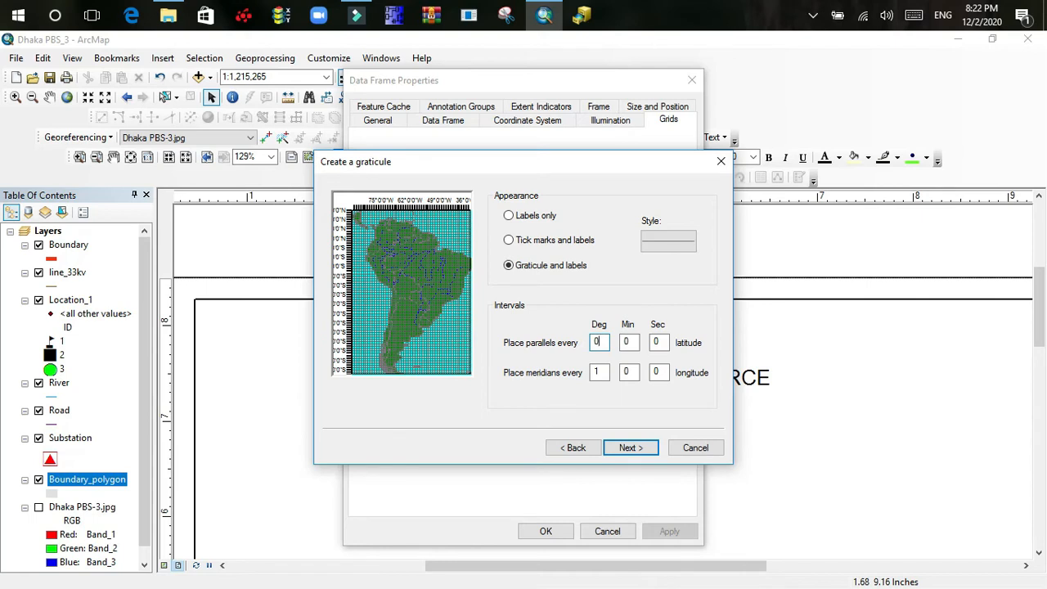
click(659, 342)
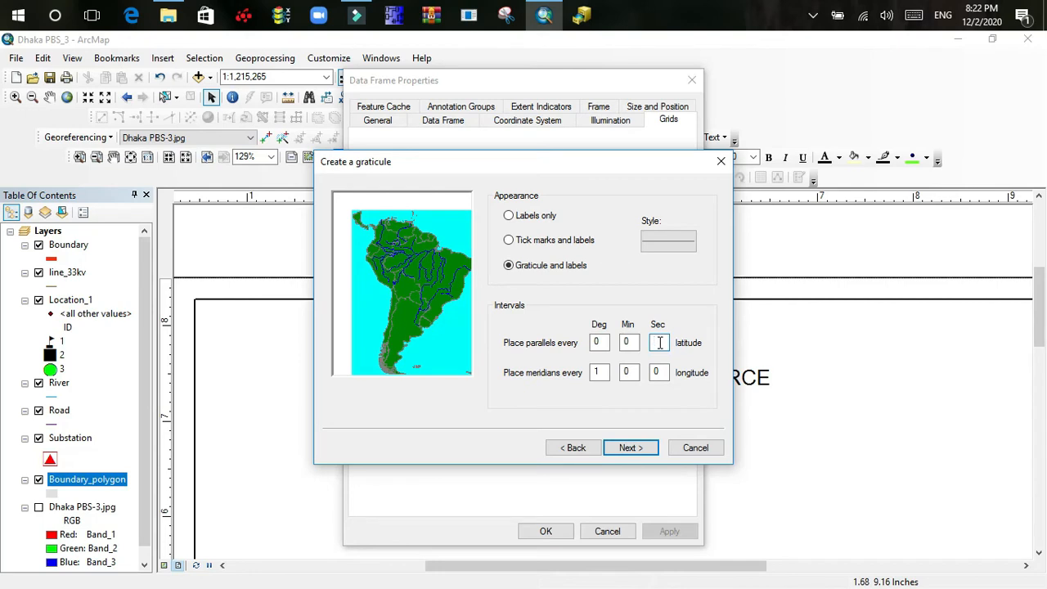
text(600)
click(605, 373)
text(0)
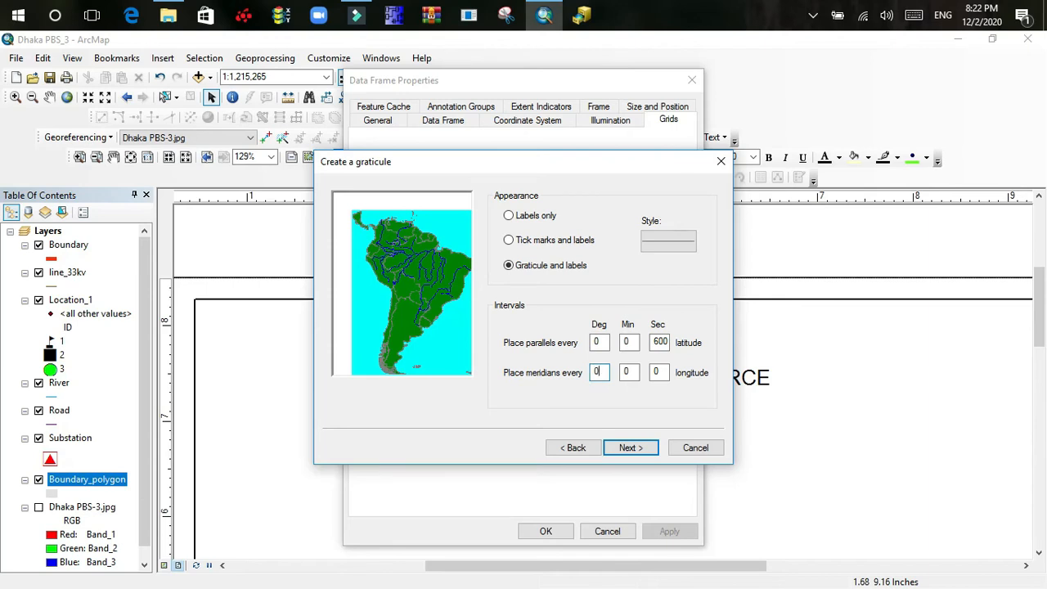
click(660, 371)
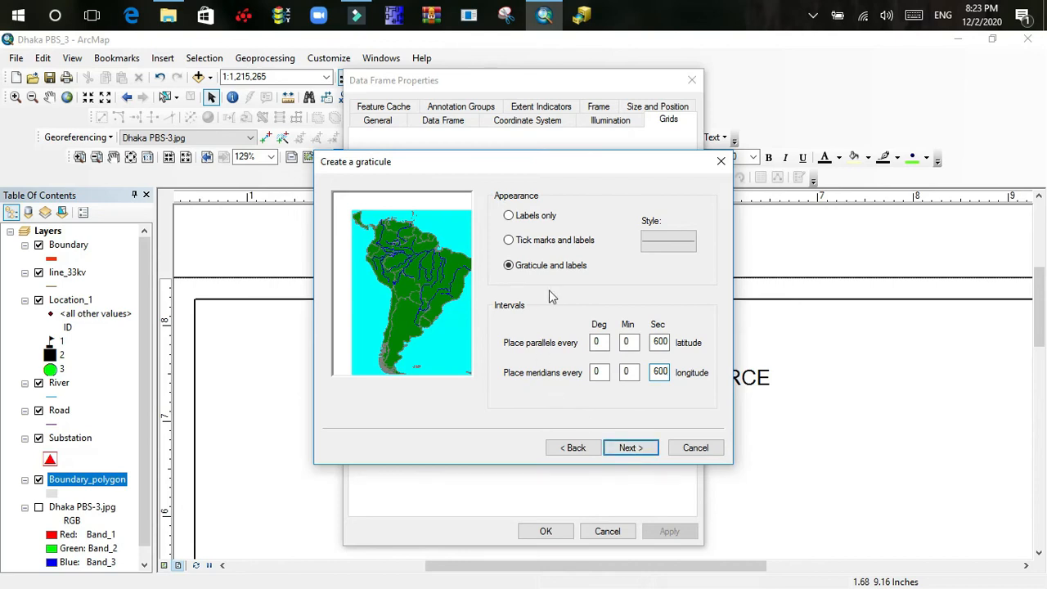
- Finish the graticule with a simple border, stored as a fixed grid that updates with the data frame, and apply it
click(626, 451)
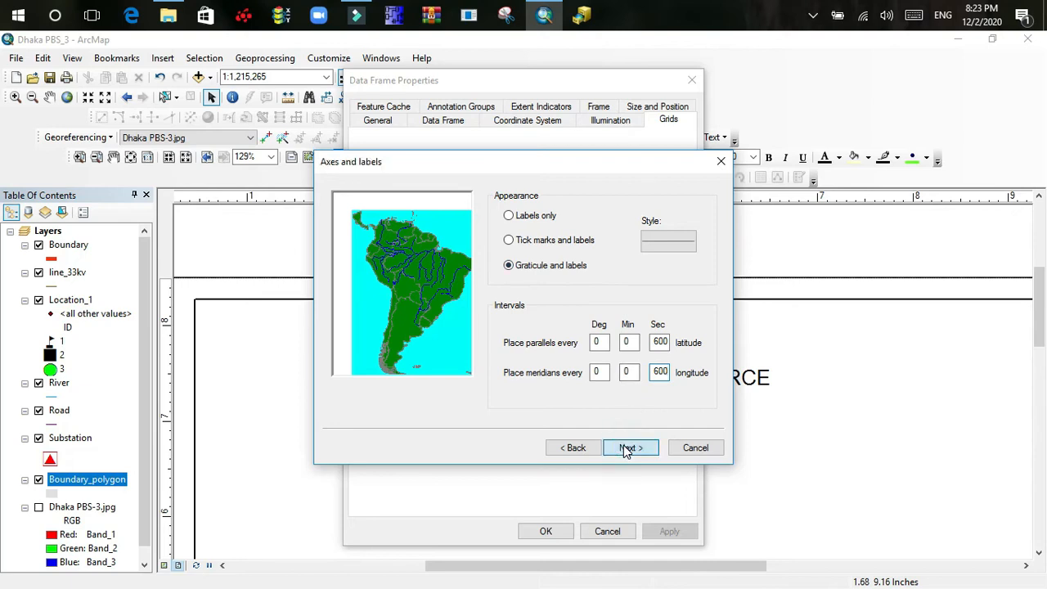
click(627, 449)
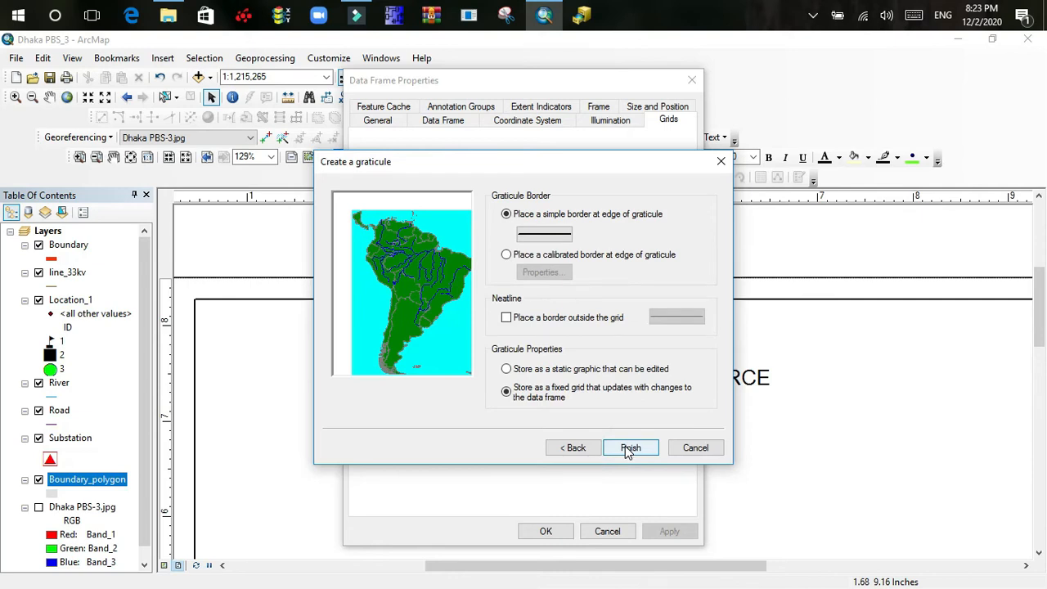
click(628, 449)
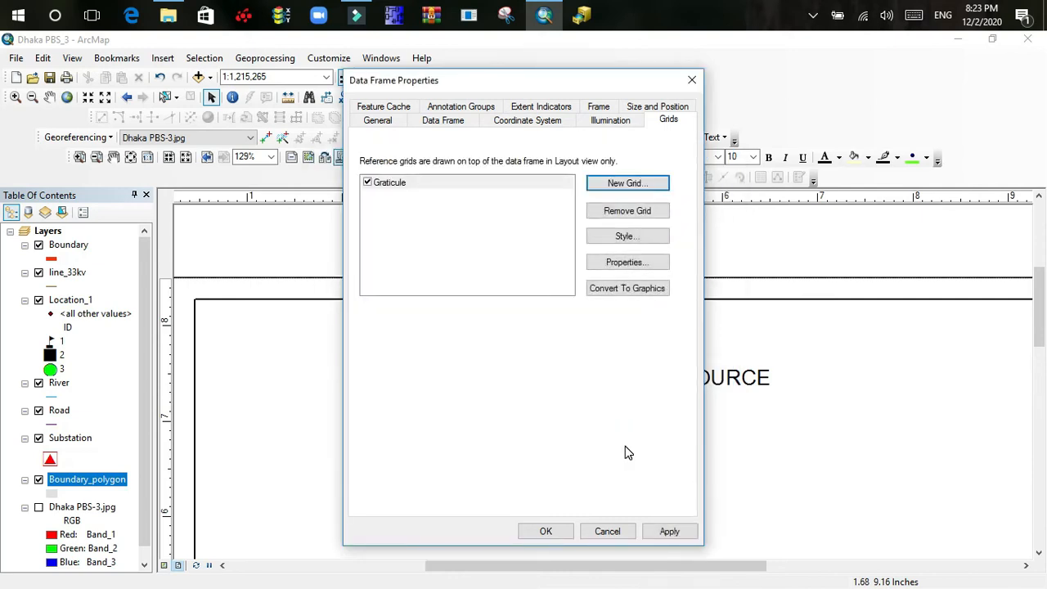
click(669, 531)
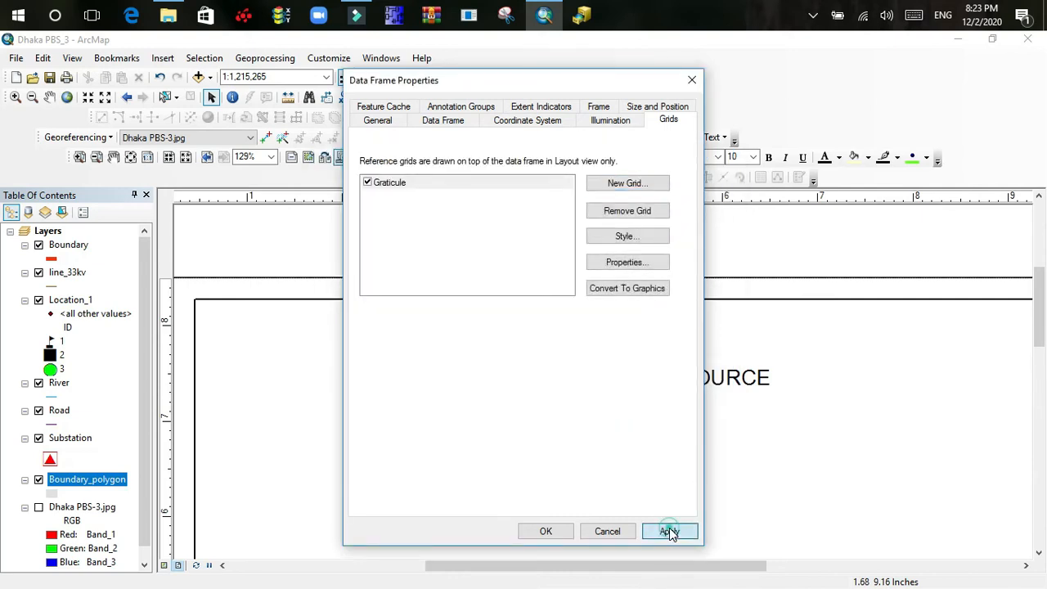
click(544, 531)
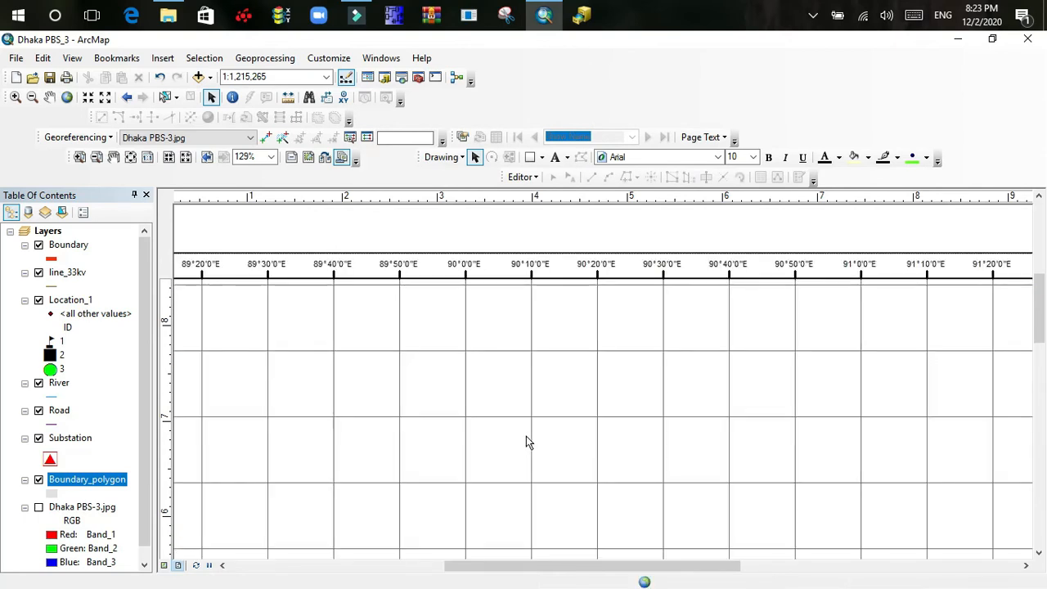
- Shift the map content westward inside the data frame and bring the boundary and substations into view
scroll(525, 435, up, 1)
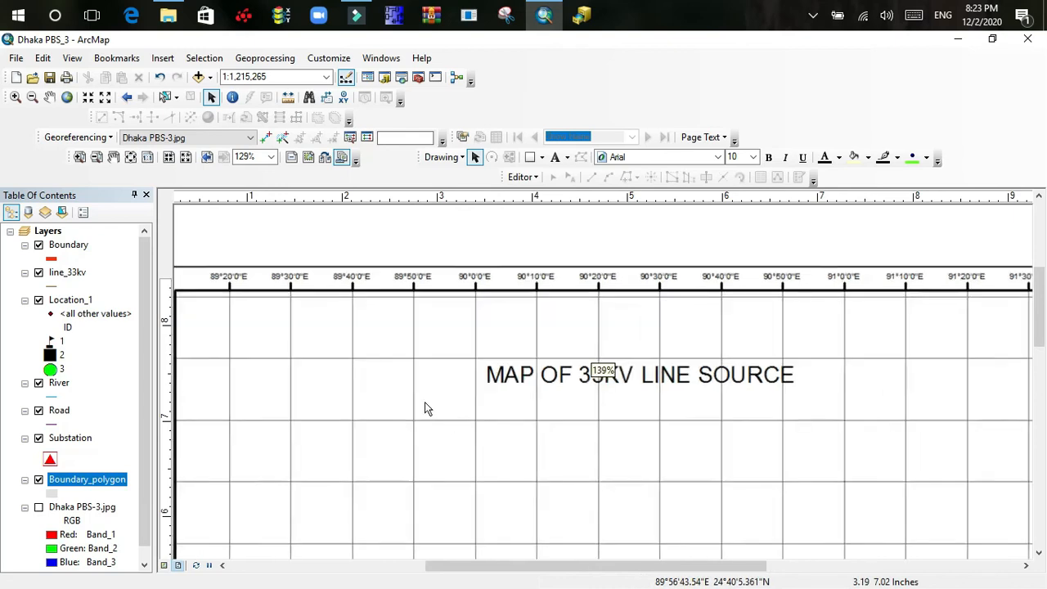
click(50, 97)
click(760, 444)
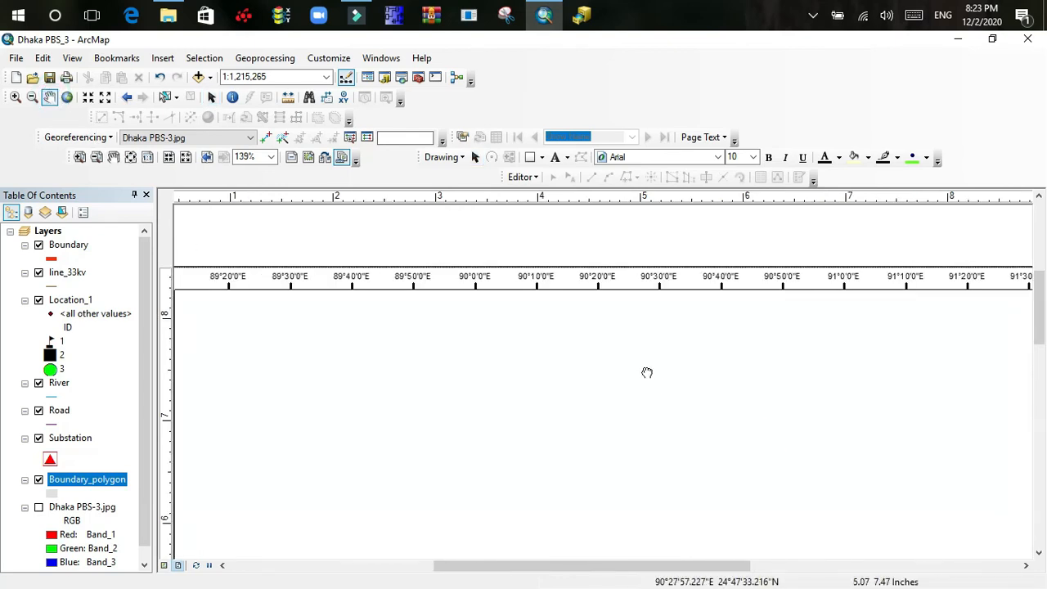
drag(646, 375, 532, 392)
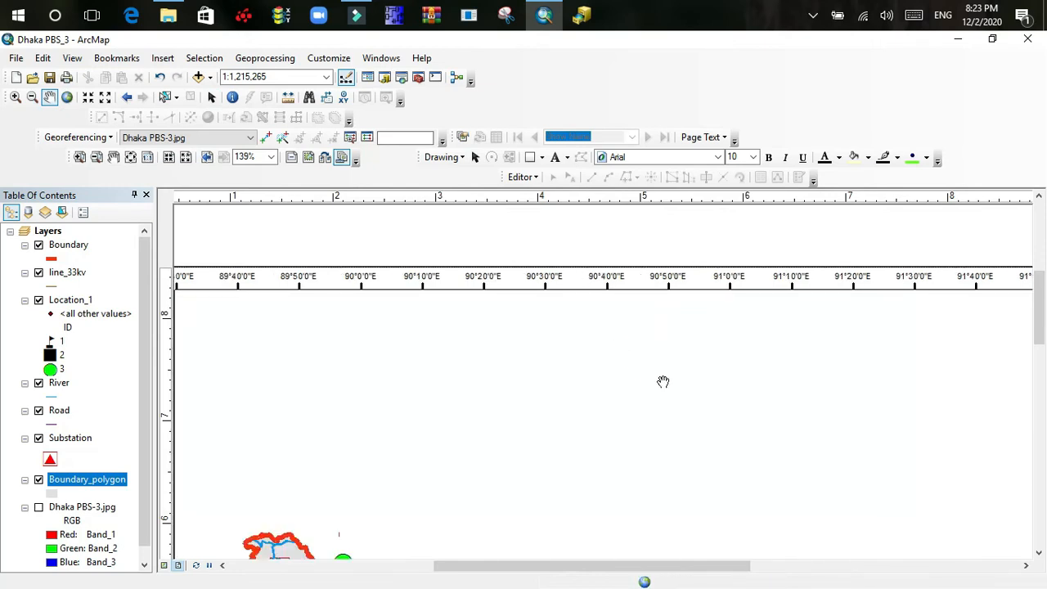
click(1039, 552)
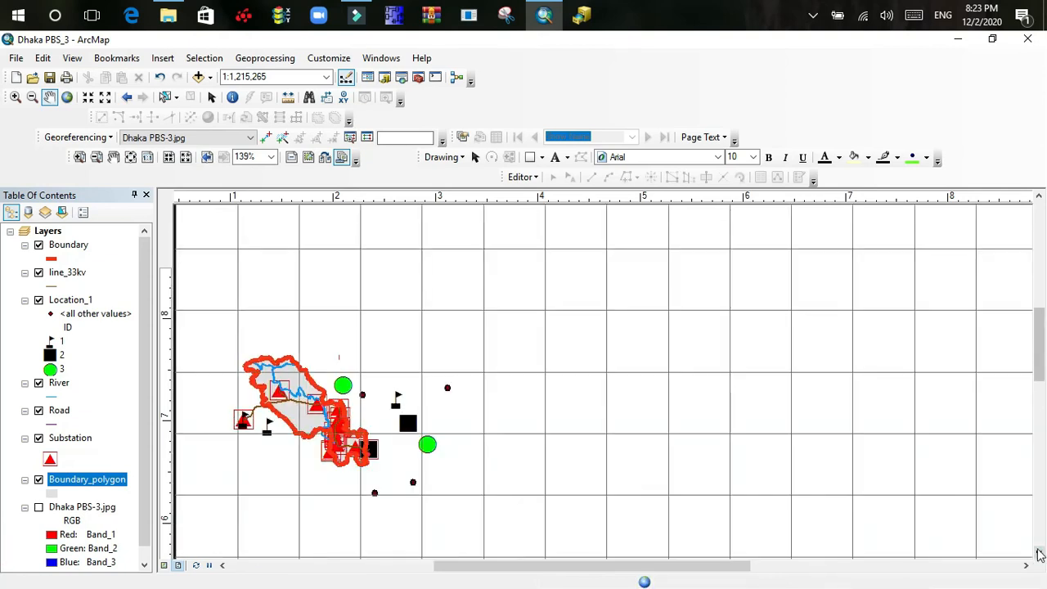
click(1039, 554)
click(1039, 554)
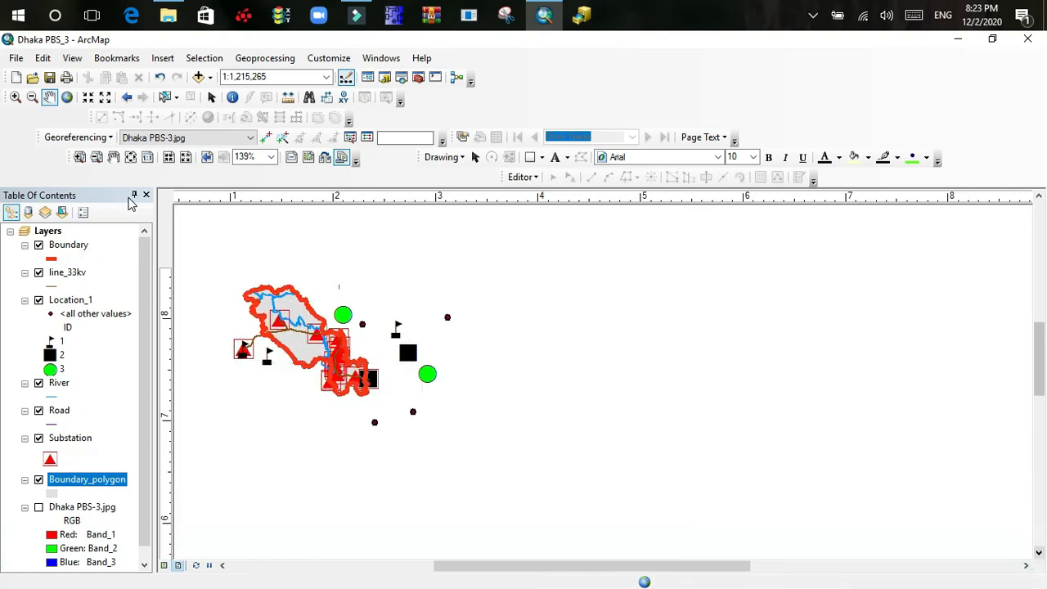
- Remove the newly added Graticule grid from the data frame and apply the change
click(72, 59)
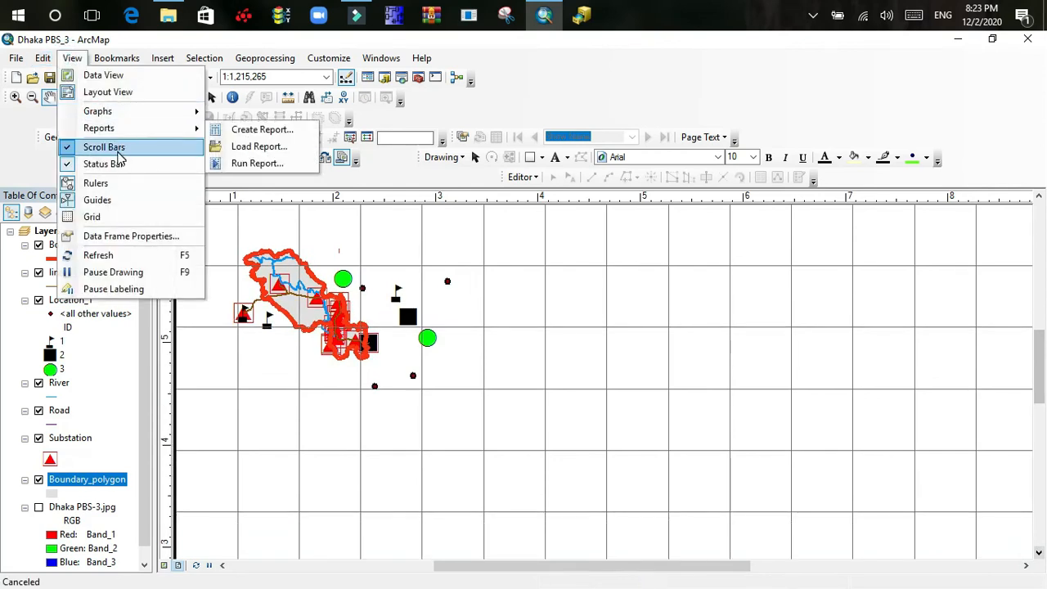
click(133, 237)
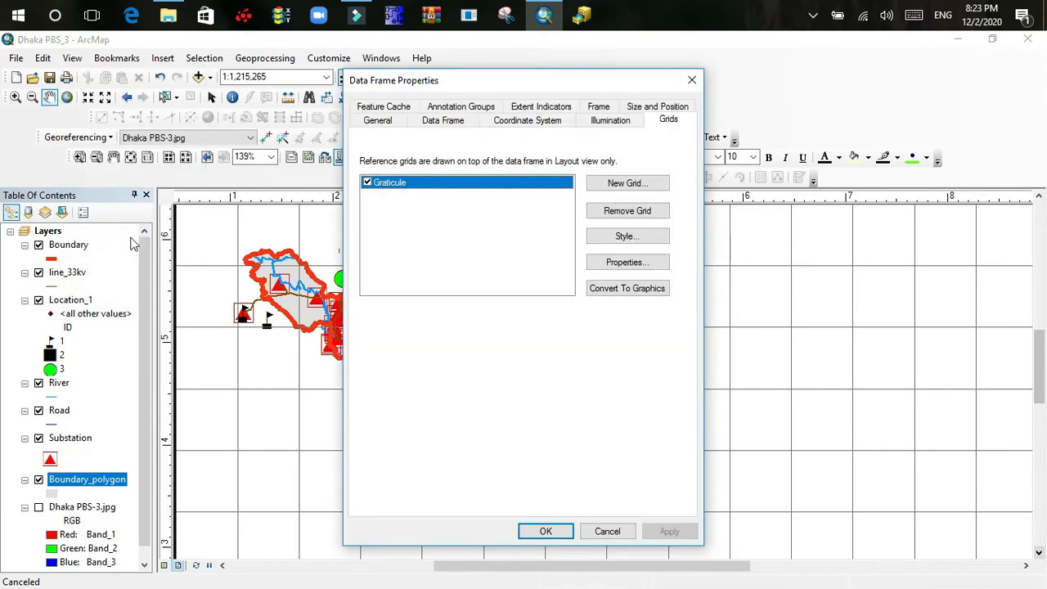
click(624, 213)
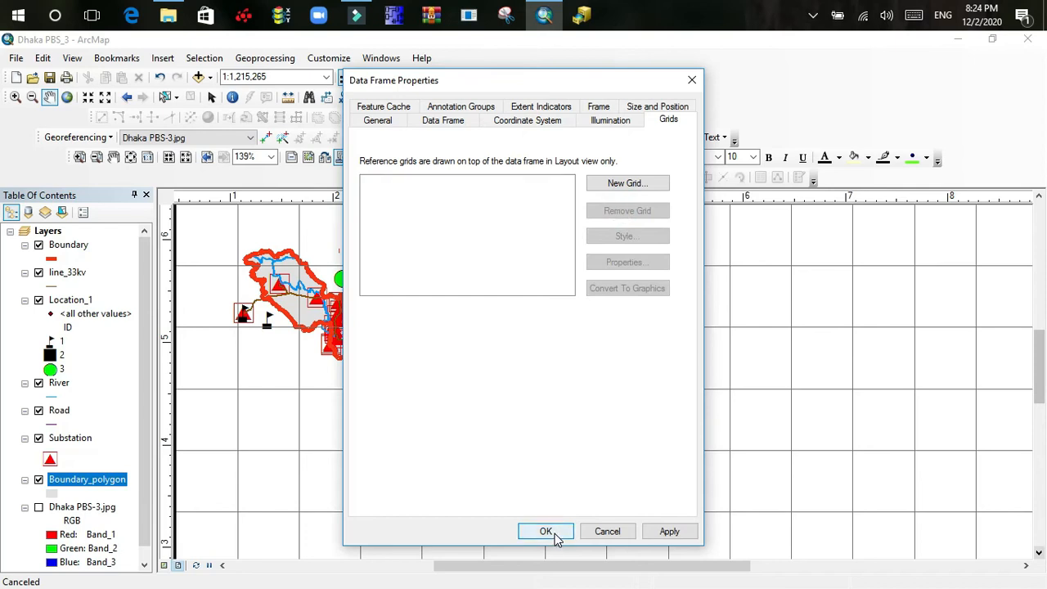
click(666, 530)
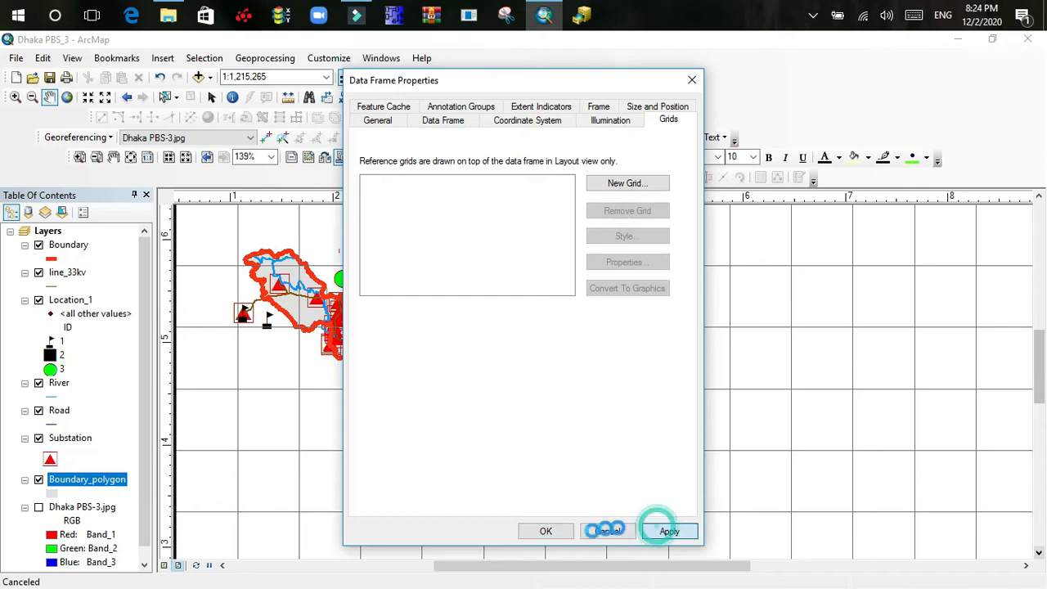
click(548, 531)
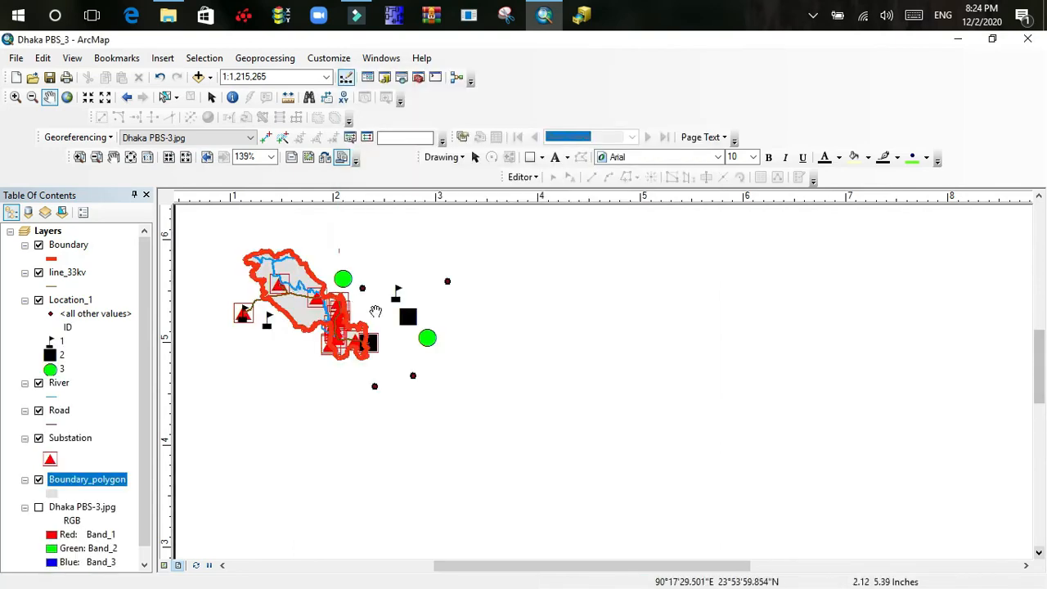
click(219, 564)
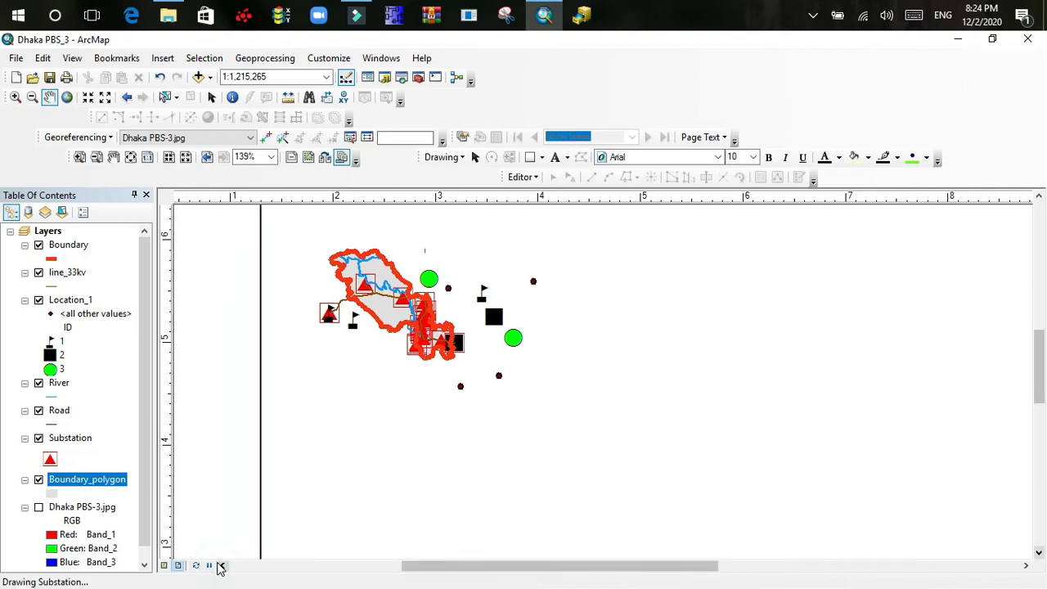
- Start a new graticule for the data frame and set its appearance to labels only
click(219, 565)
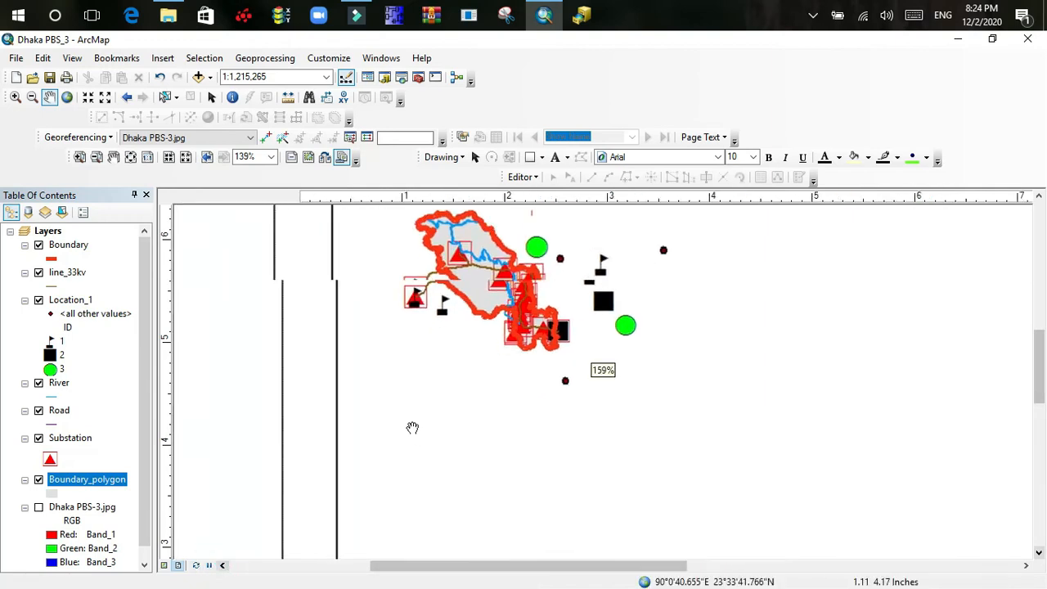
scroll(412, 428, up, 4)
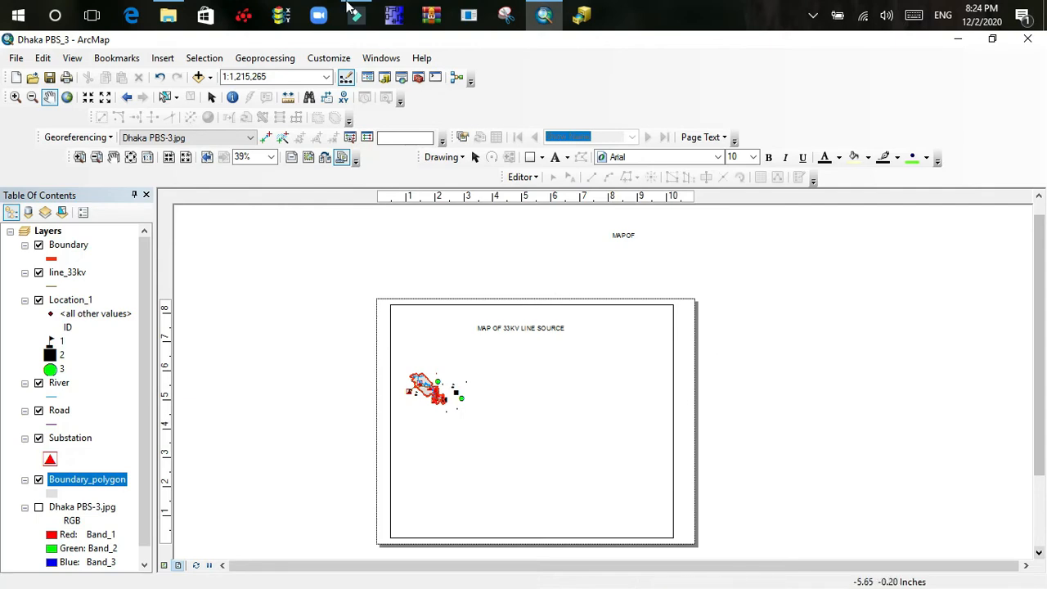
click(1038, 552)
click(1038, 556)
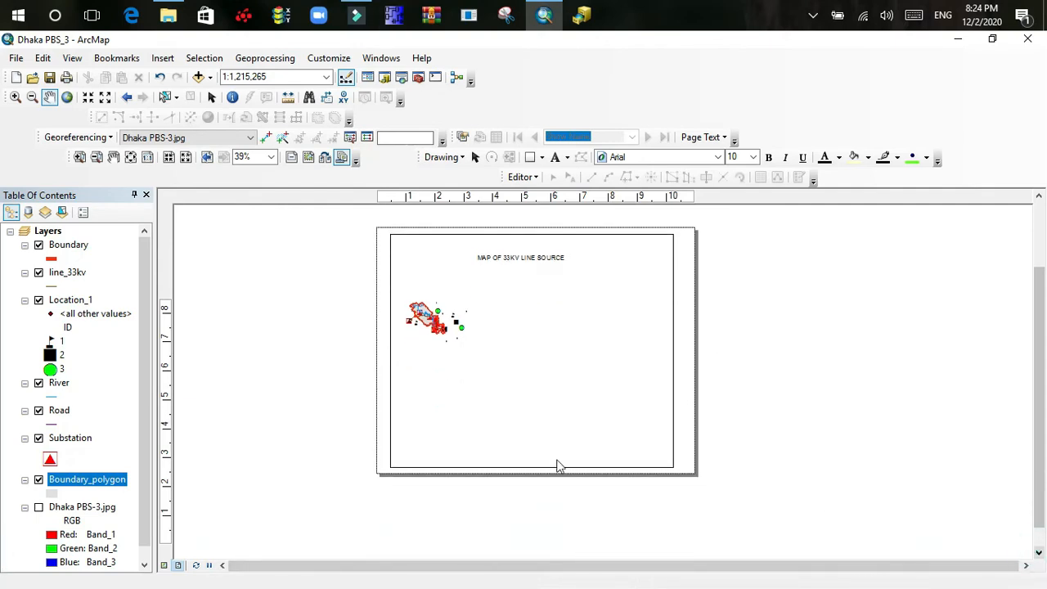
click(71, 59)
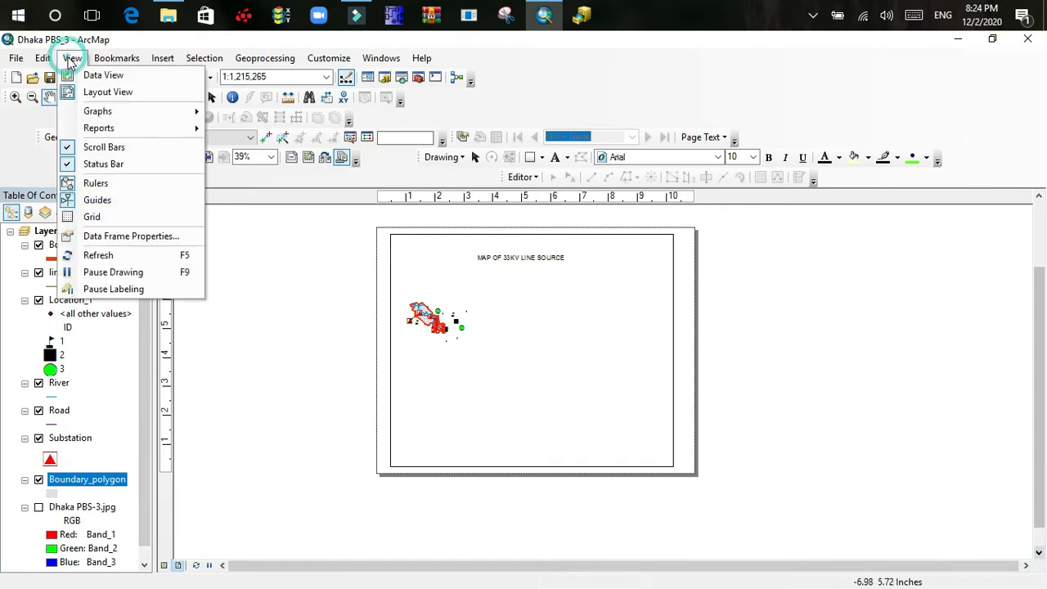
click(154, 237)
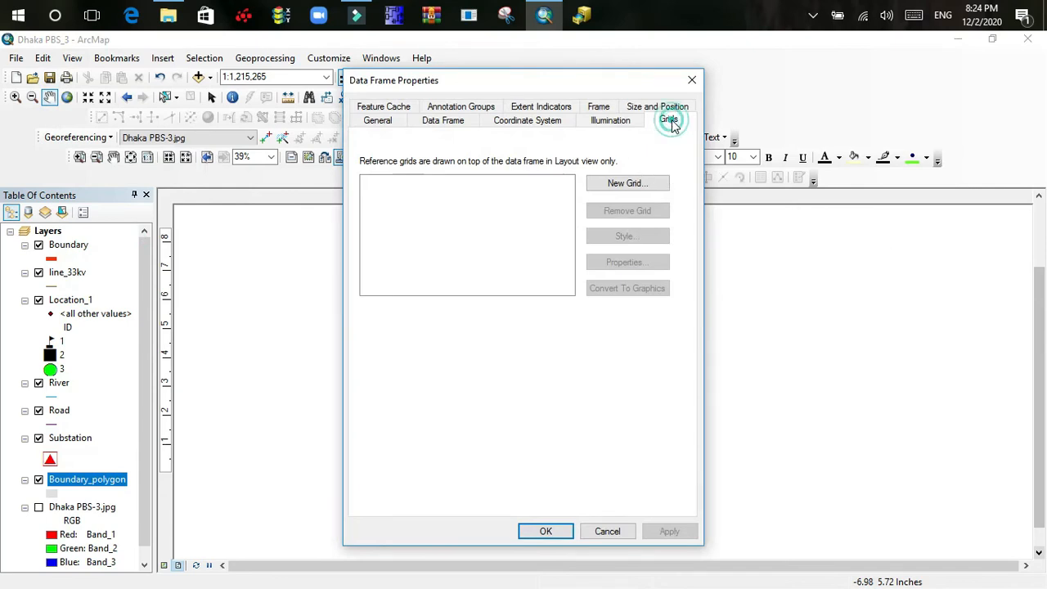
click(638, 184)
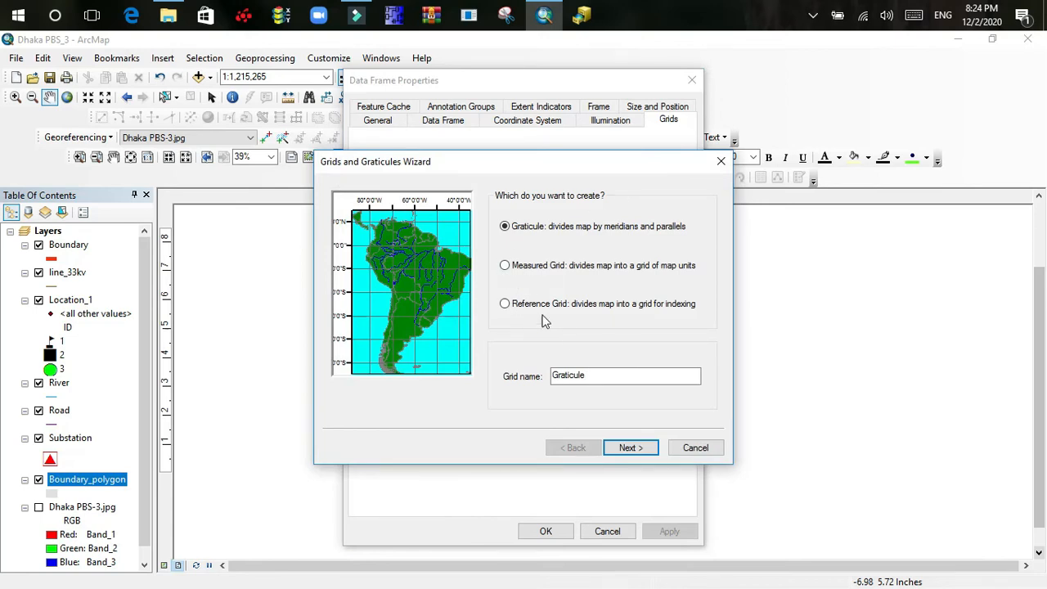
click(628, 448)
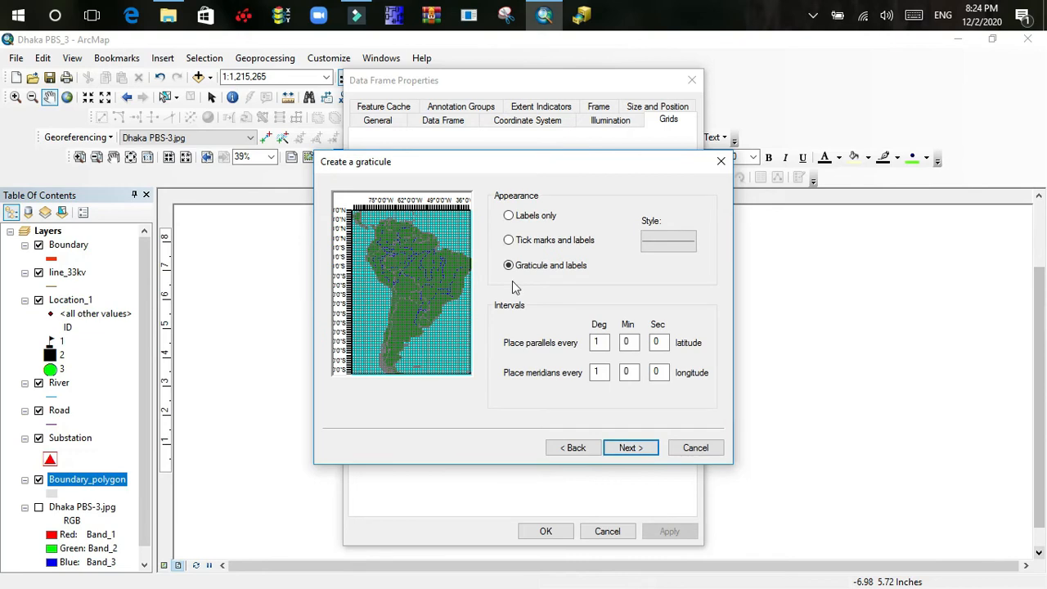
click(509, 218)
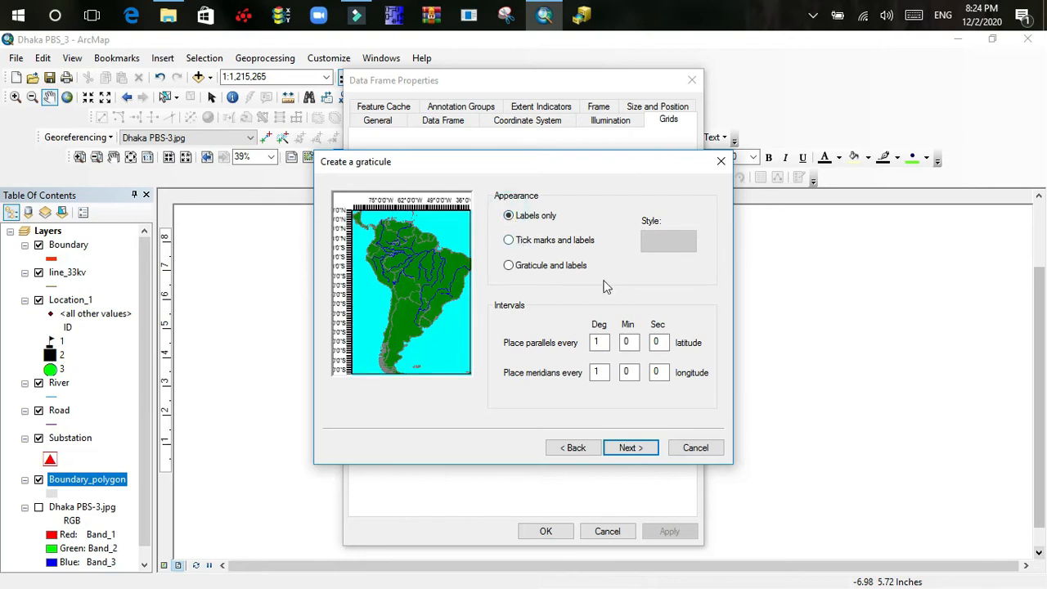
- Place the graticule's parallels and meridians every 0 degrees, 0 minutes and 600 seconds
click(603, 342)
click(600, 372)
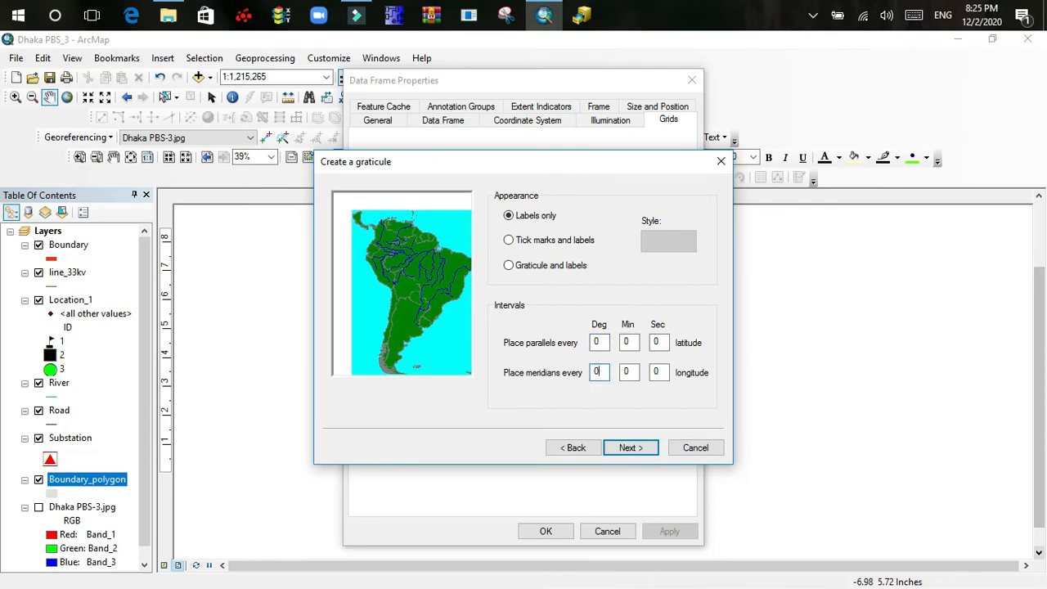
click(660, 341)
click(660, 372)
click(630, 450)
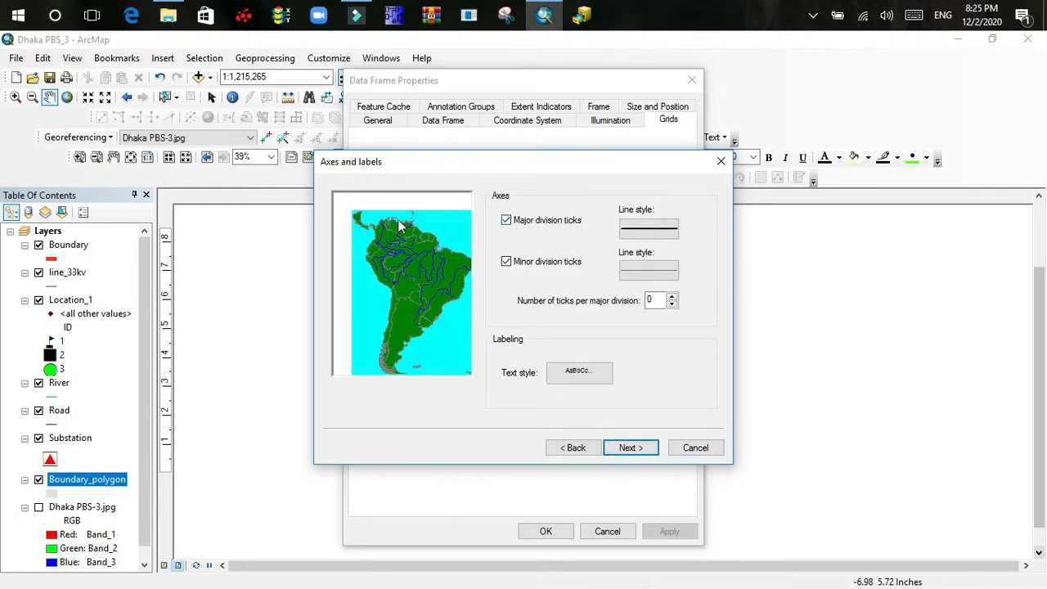
- Finish the labels-only graticule with default axis ticks, a simple border and fixed-grid storage, and apply it to the data frame
click(630, 449)
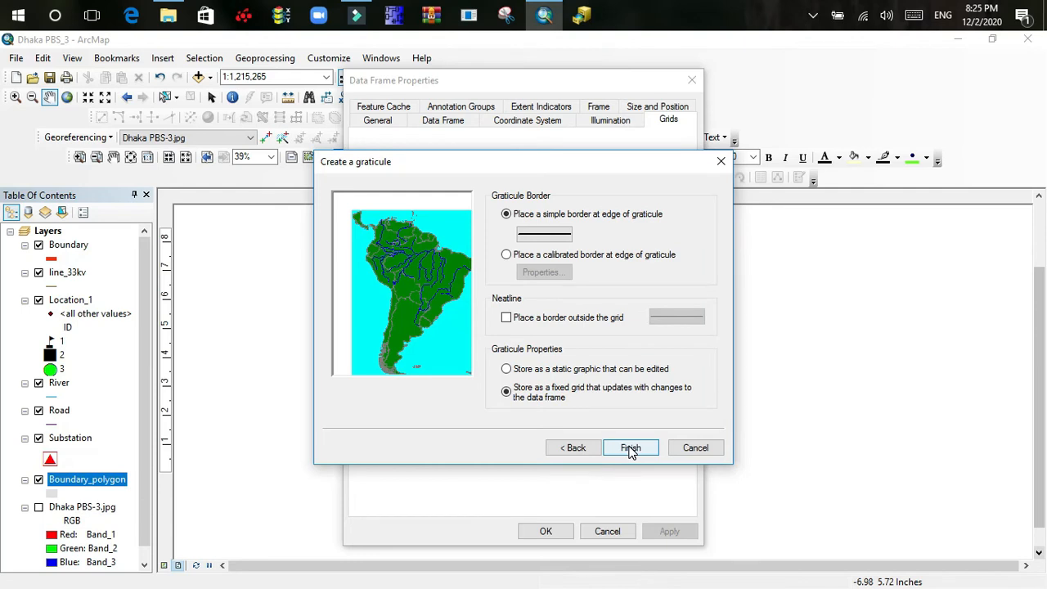
click(630, 449)
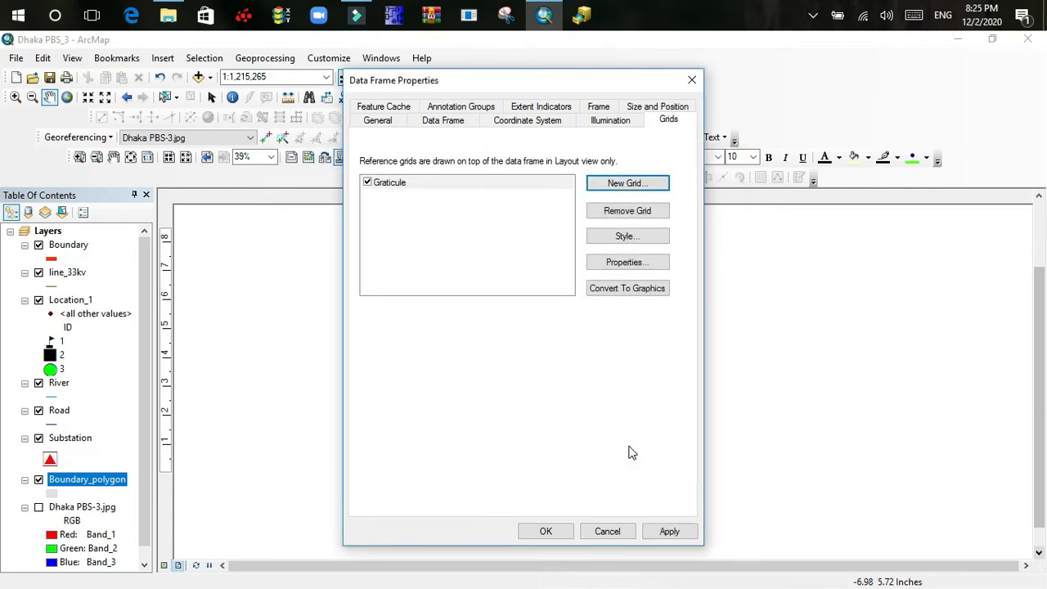
click(669, 534)
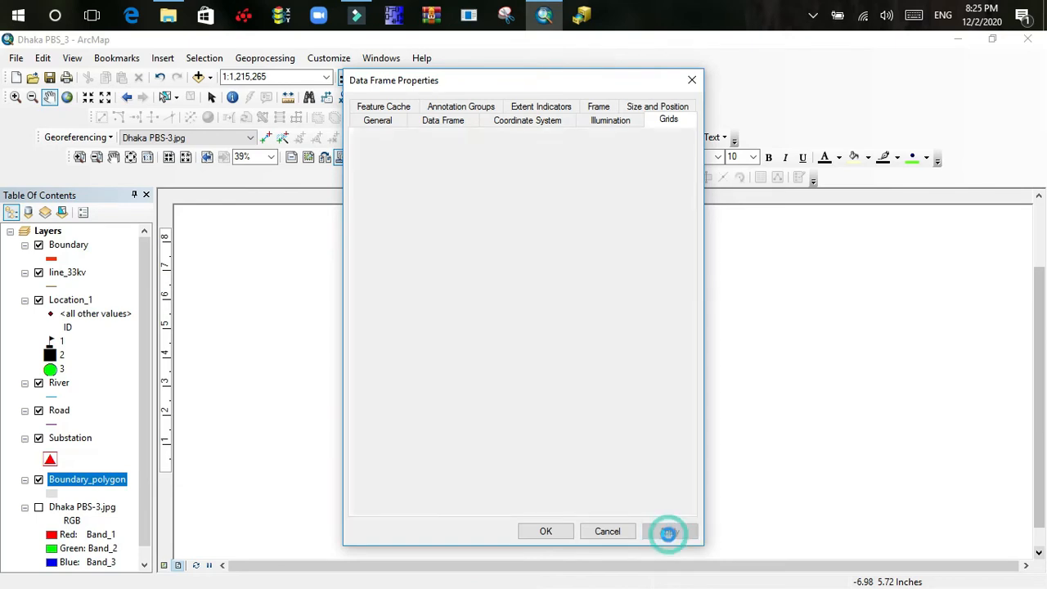
click(550, 533)
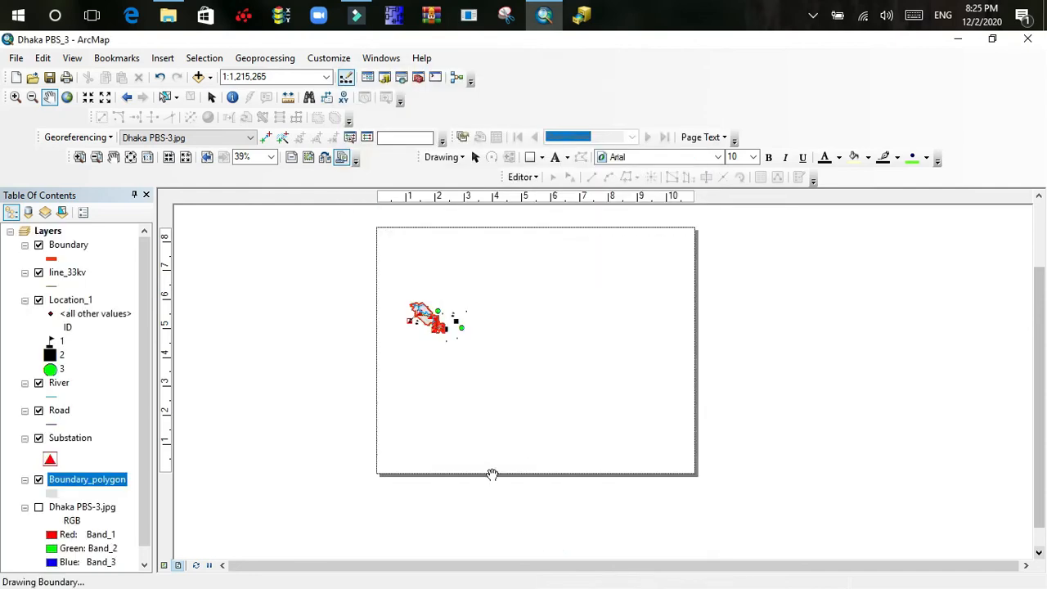
- Examine the latitude labels and tick marks up close along the data frame's west border
scroll(490, 453, down, 1)
scroll(490, 452, down, 1)
scroll(490, 452, up, 1)
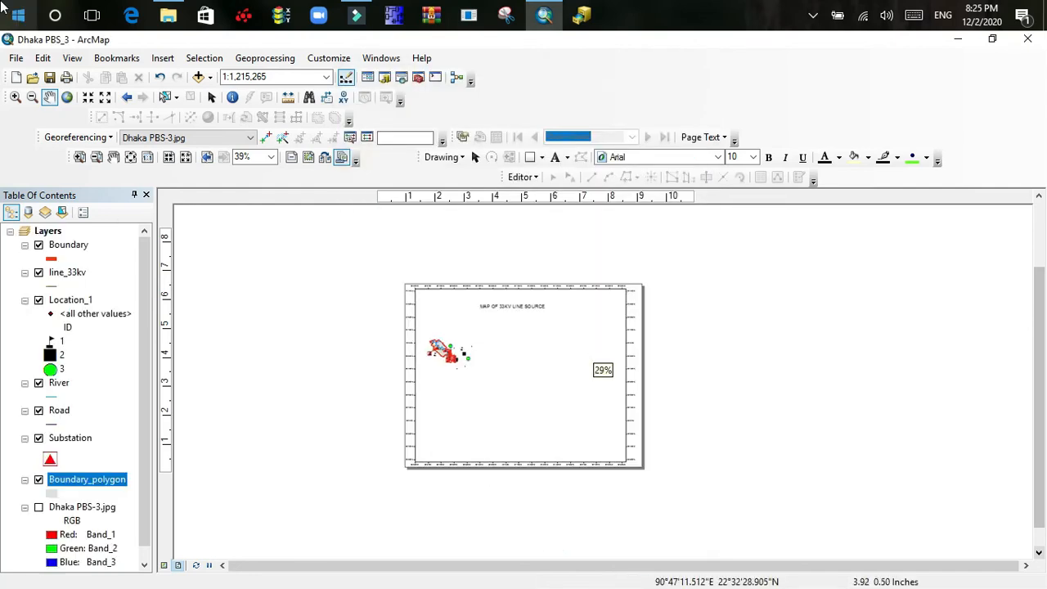
click(78, 157)
drag(401, 281, 440, 381)
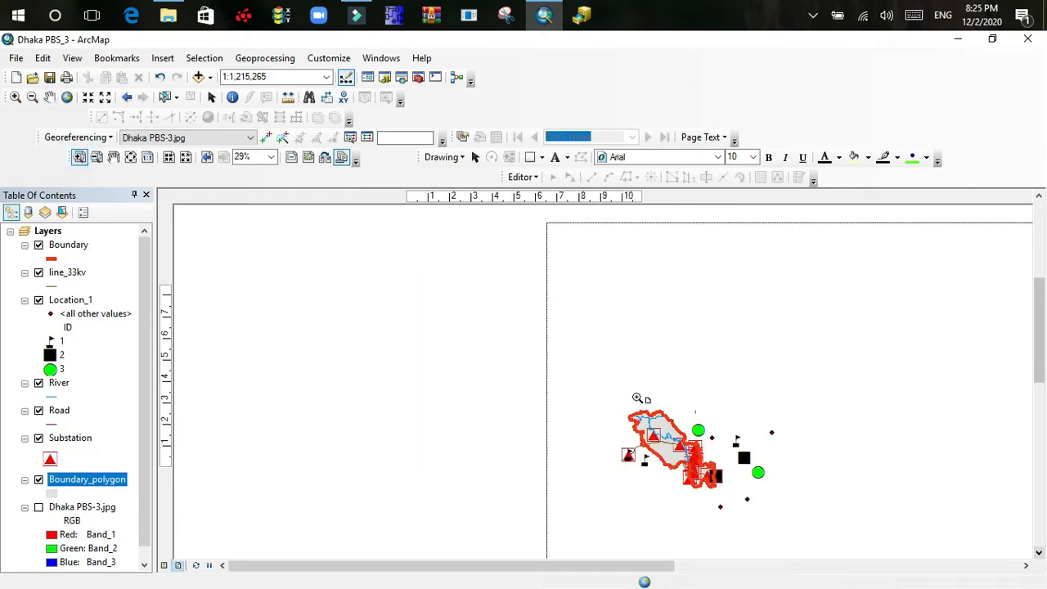
drag(518, 303, 584, 343)
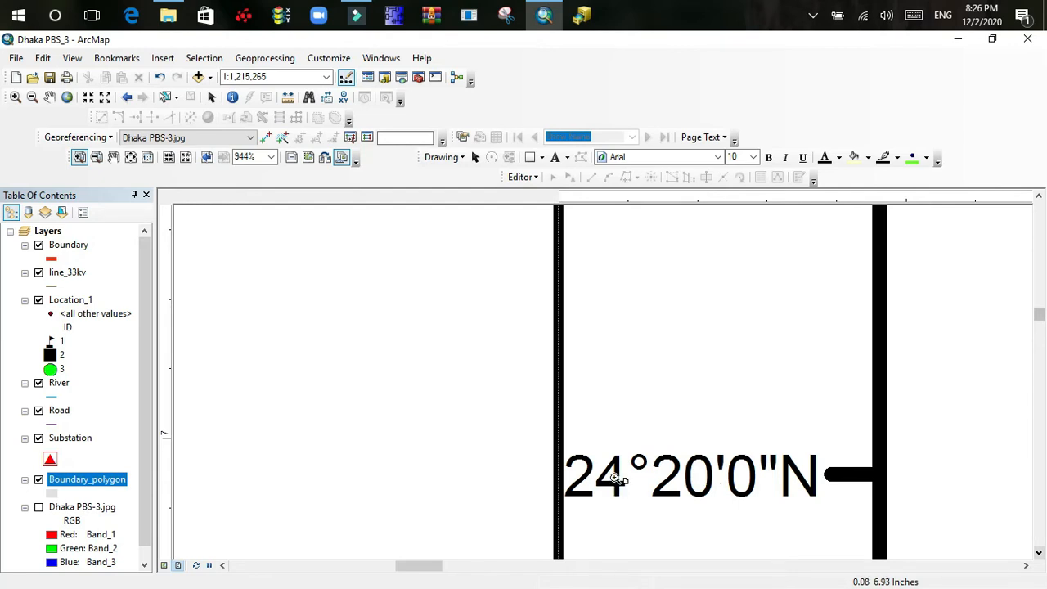
scroll(731, 467, down, 1)
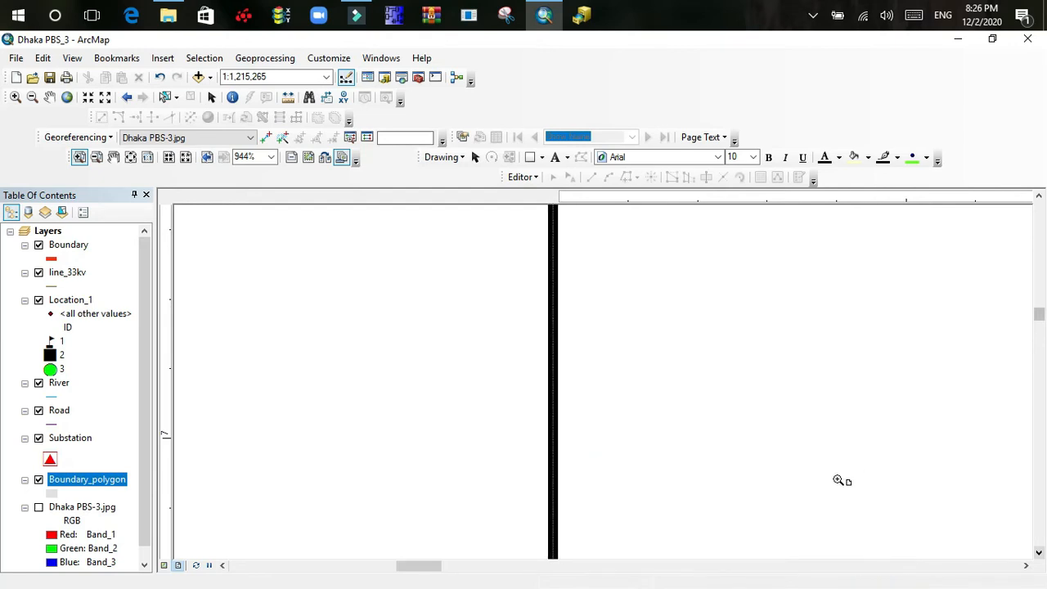
scroll(499, 404, down, 1)
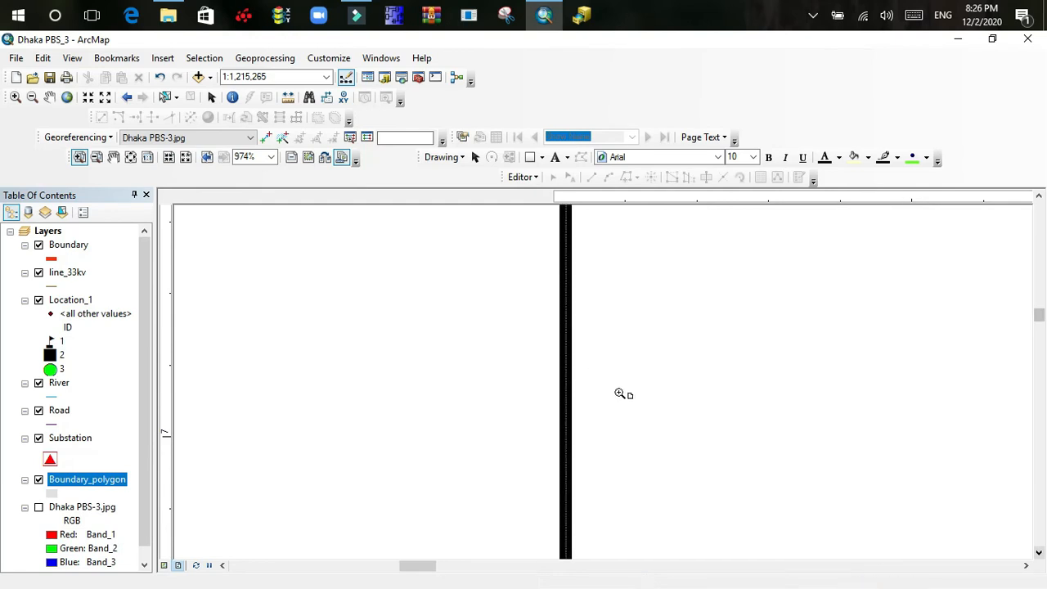
click(114, 157)
drag(878, 351, 507, 352)
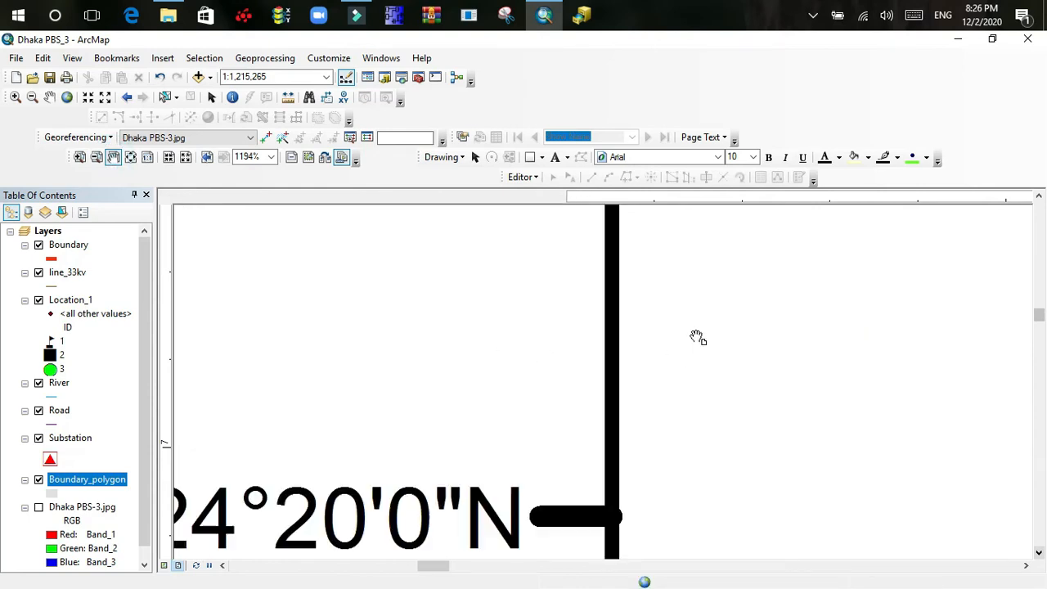
scroll(665, 553, down, 1)
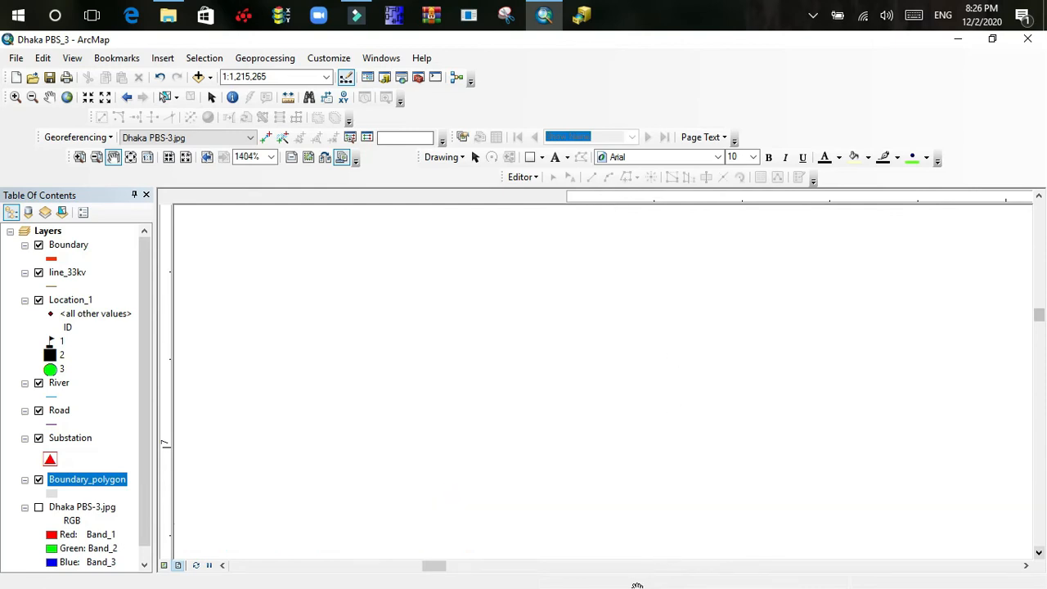
scroll(652, 540, down, 1)
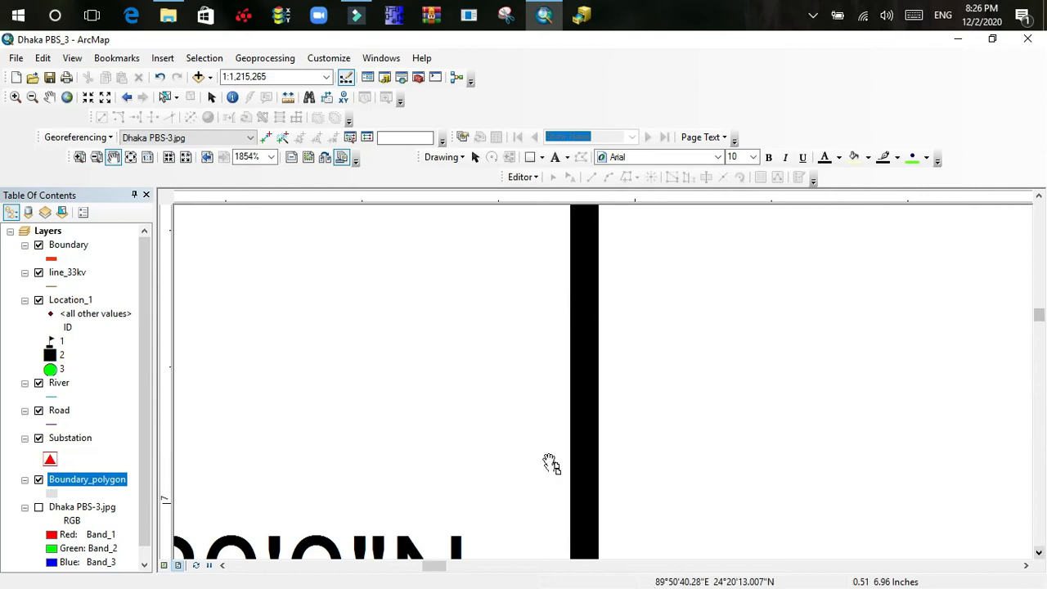
scroll(514, 319, down, 1)
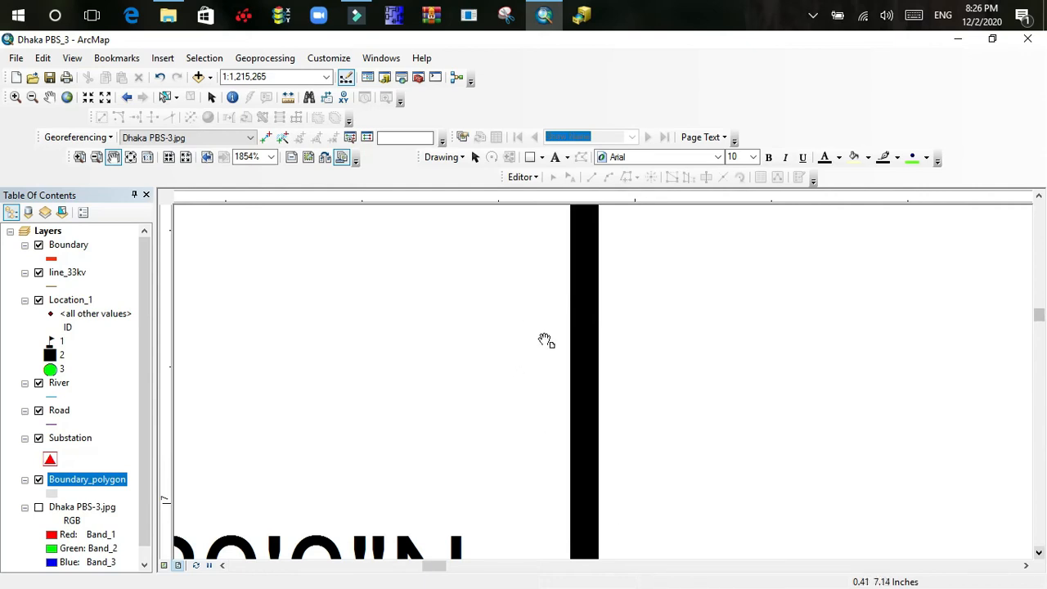
click(1040, 553)
click(1040, 554)
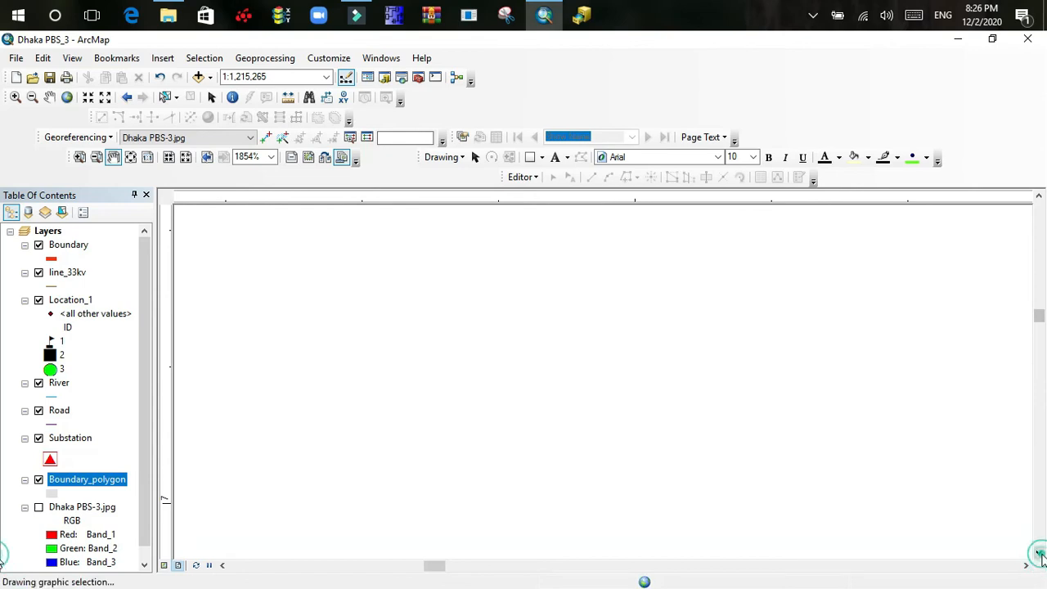
- Review the coordinate labels around the page's frame together with the map title and content
click(97, 157)
drag(392, 245, 699, 419)
click(313, 272)
drag(423, 304, 564, 384)
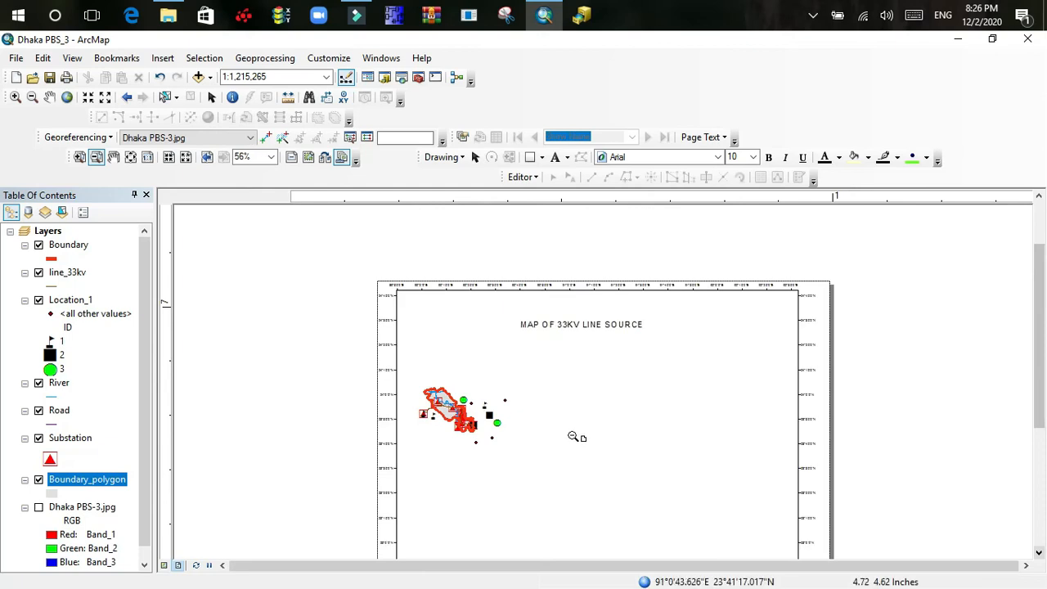
scroll(515, 374, down, 4)
scroll(528, 350, up, 5)
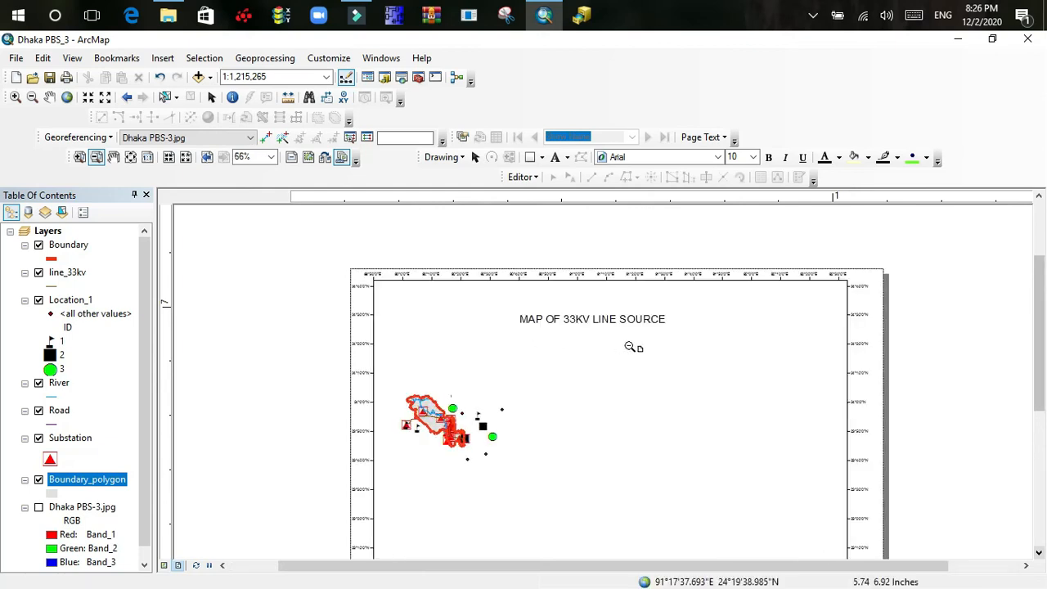
scroll(629, 347, down, 3)
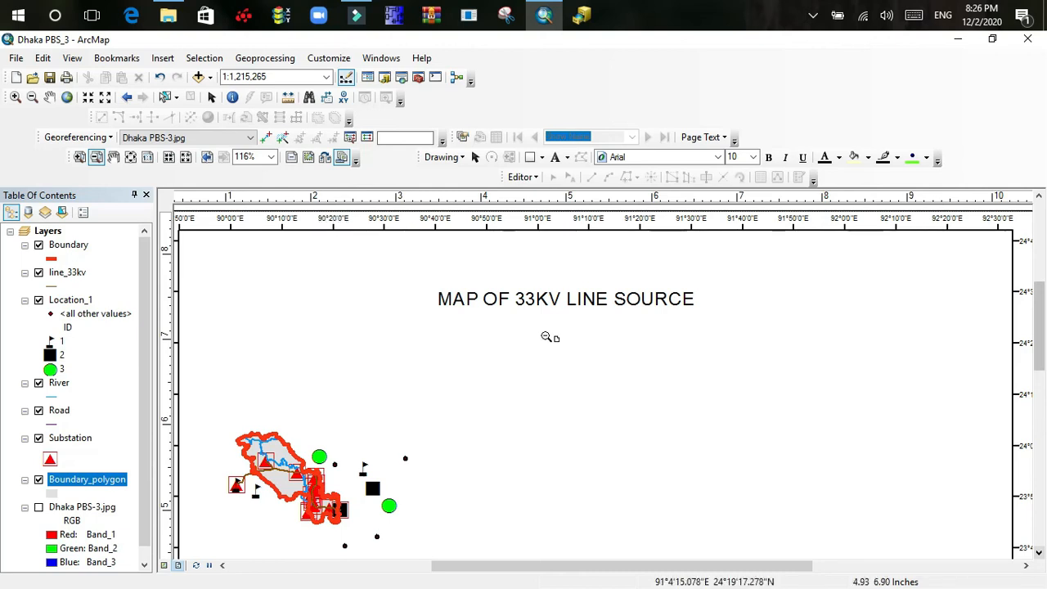
scroll(512, 320, down, 1)
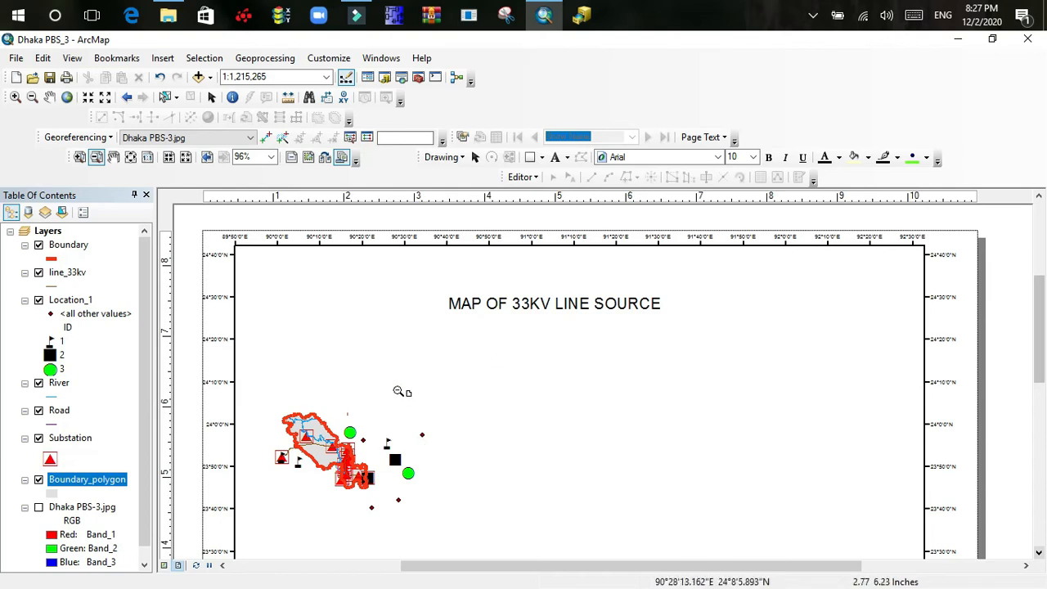
scroll(399, 392, up, 1)
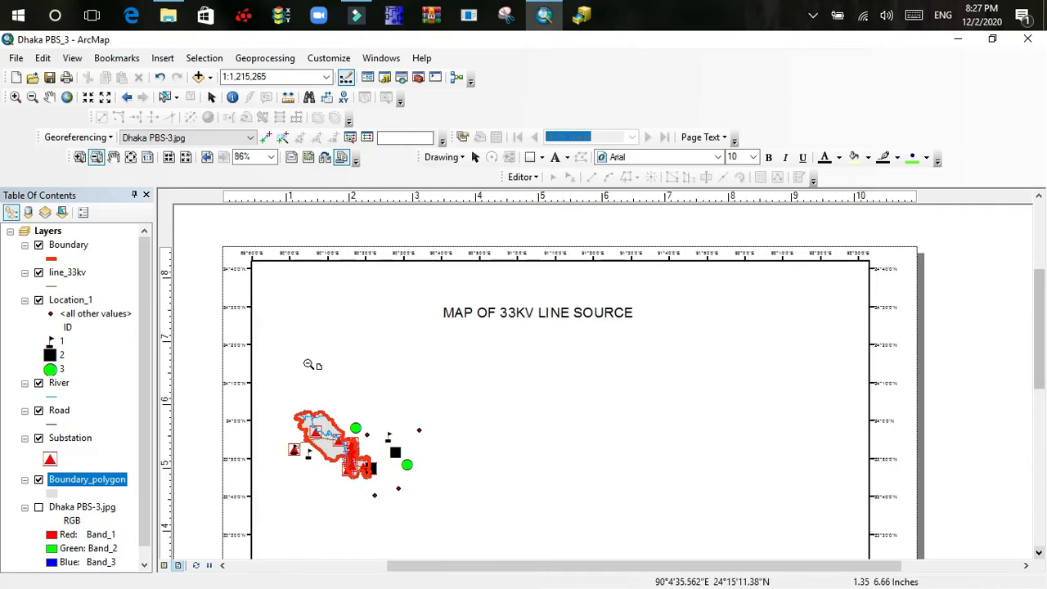
- Remove the labels-only Graticule grid from the data frame and confirm the change
click(72, 59)
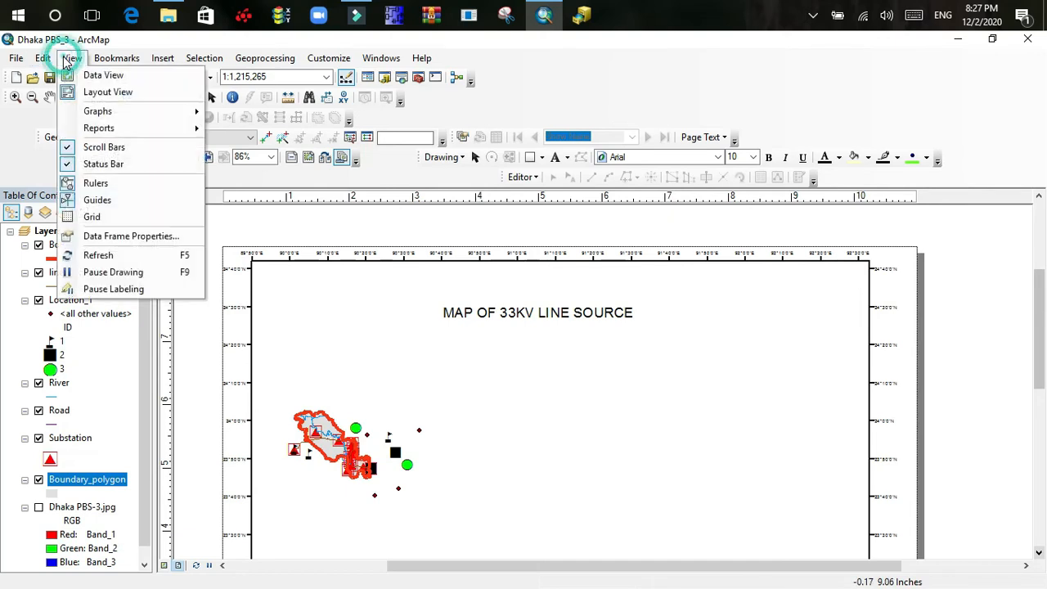
click(122, 236)
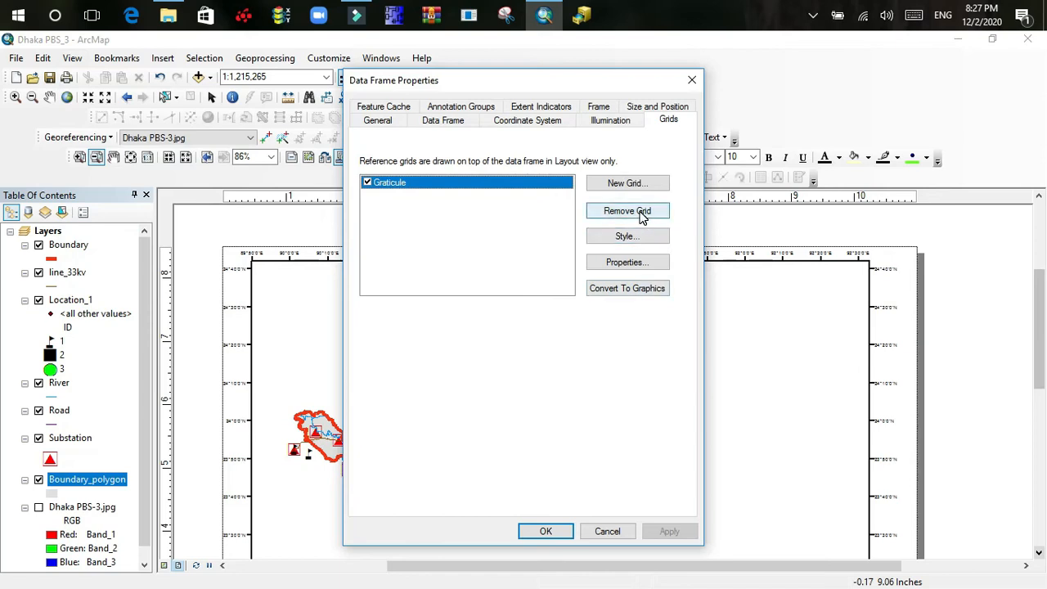
click(640, 211)
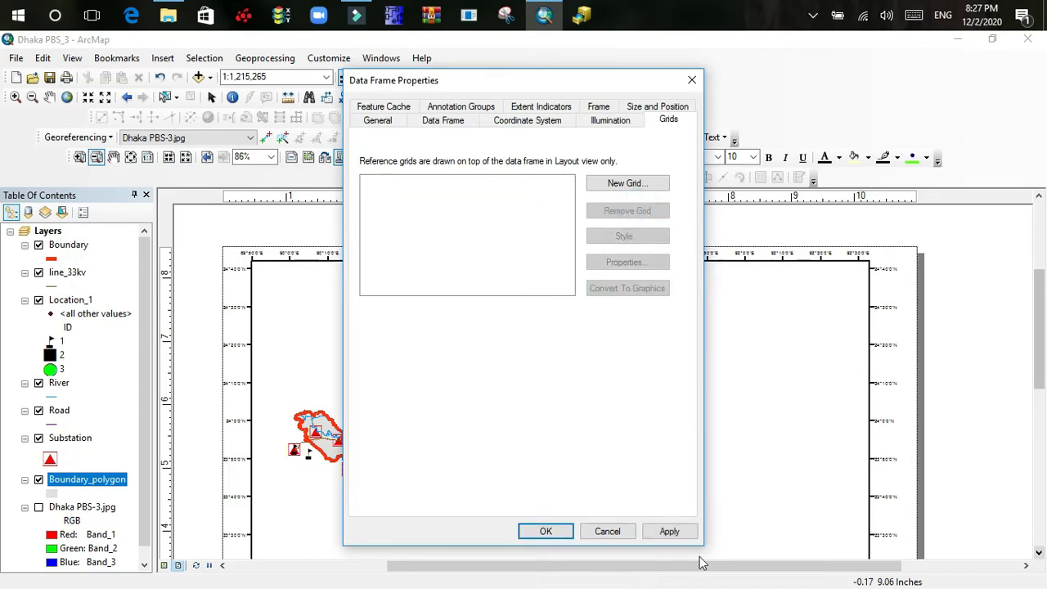
click(549, 531)
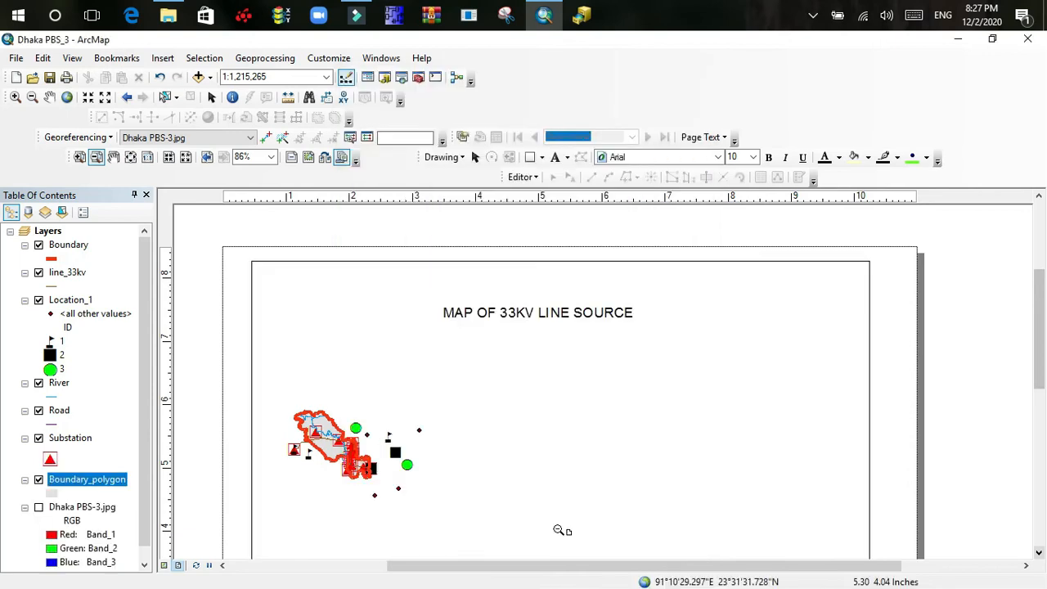
click(539, 311)
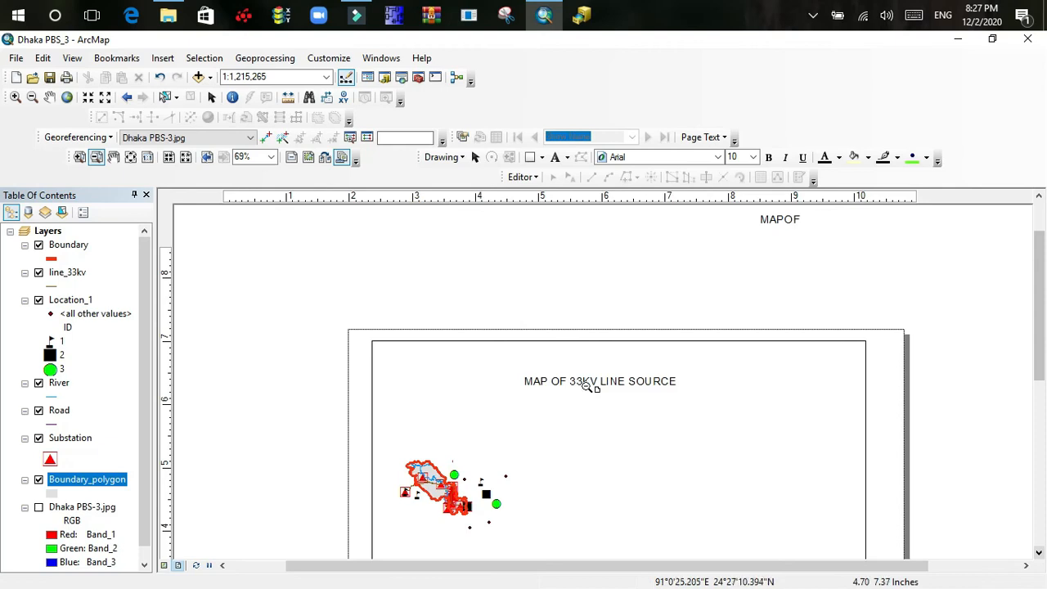
click(584, 382)
click(584, 382)
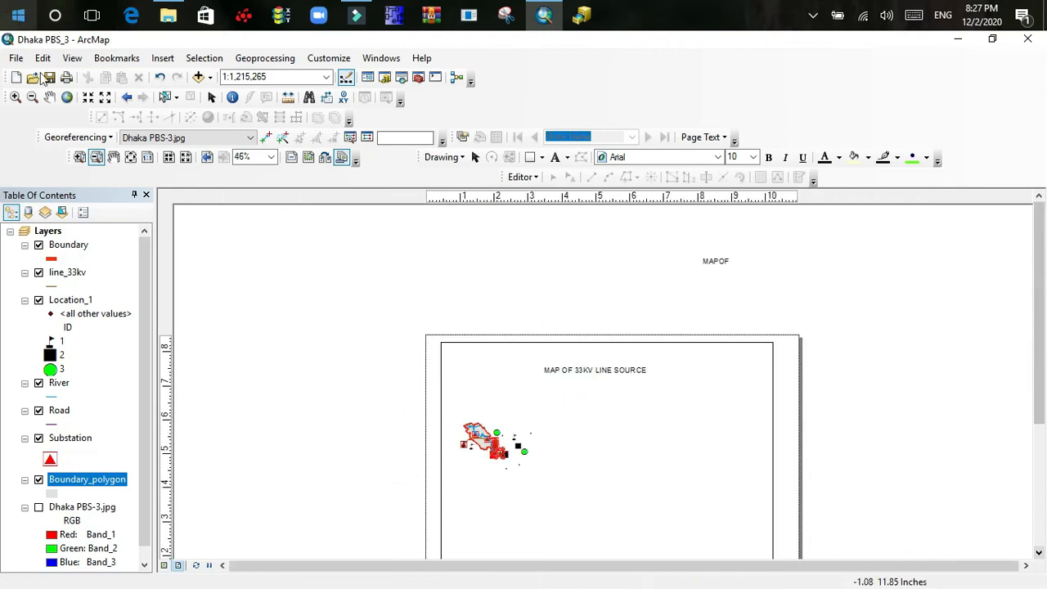
- Insert another "MAP OF" title on the layout, above the page
click(163, 60)
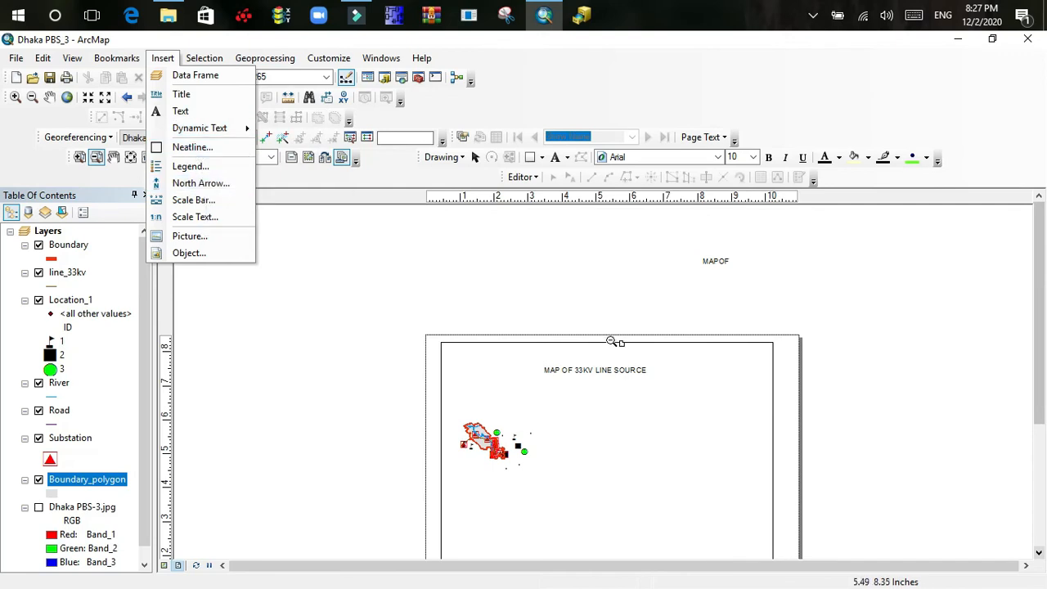
key(Escape)
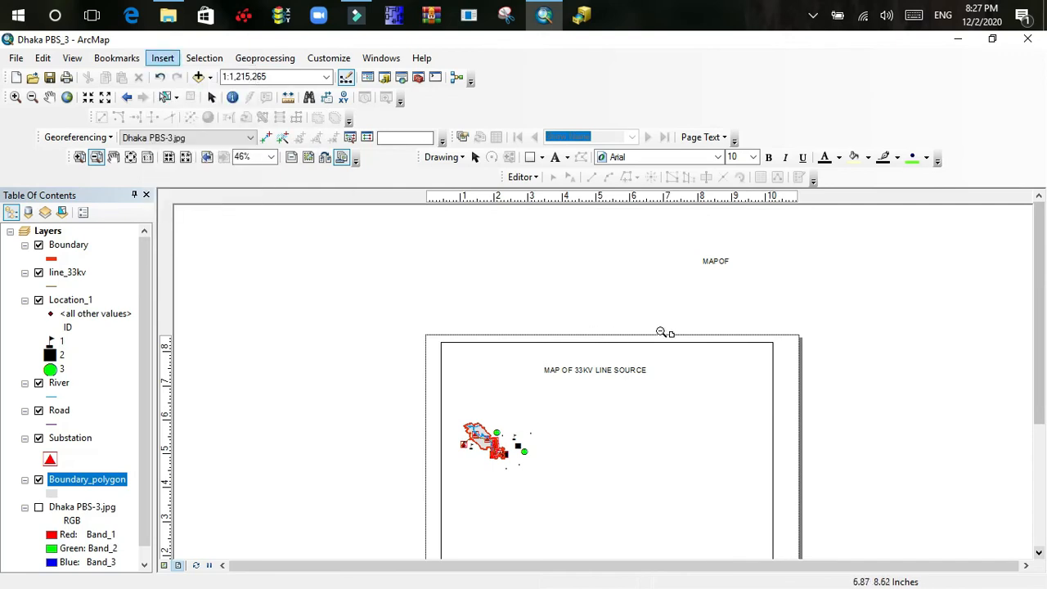
click(704, 263)
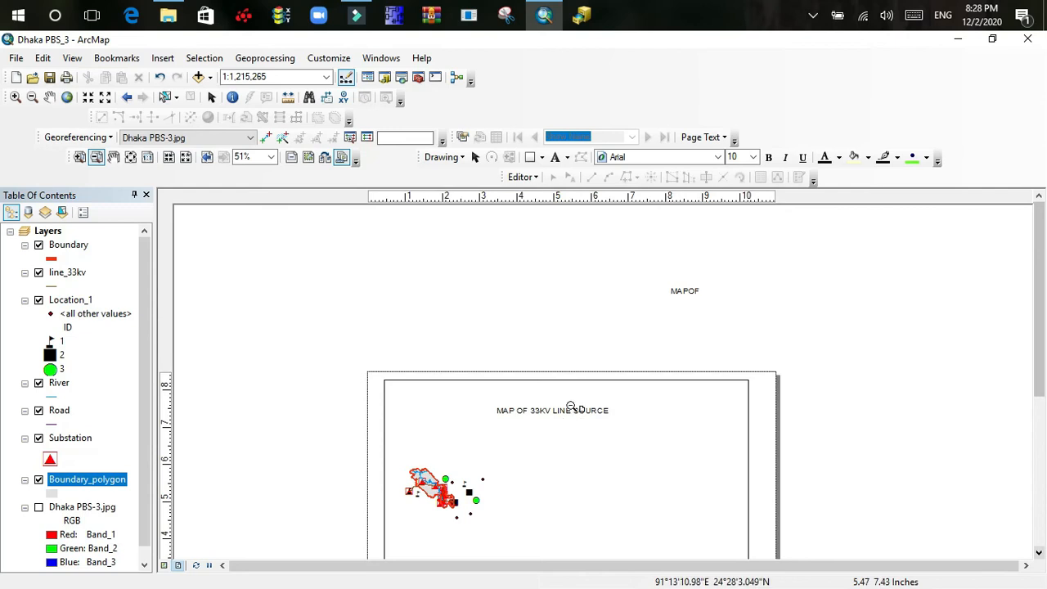
click(564, 409)
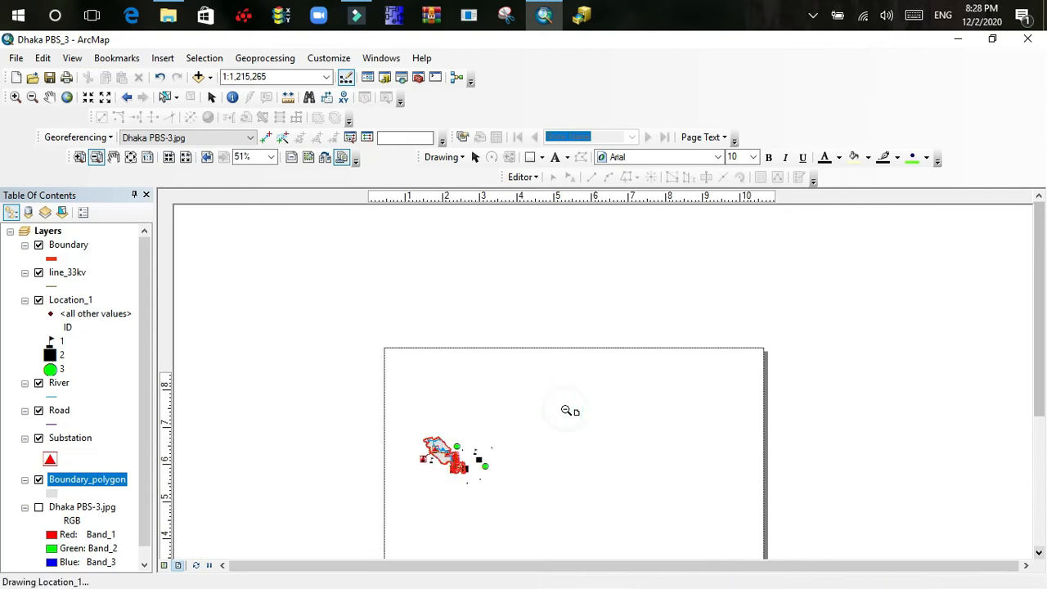
drag(484, 359, 736, 489)
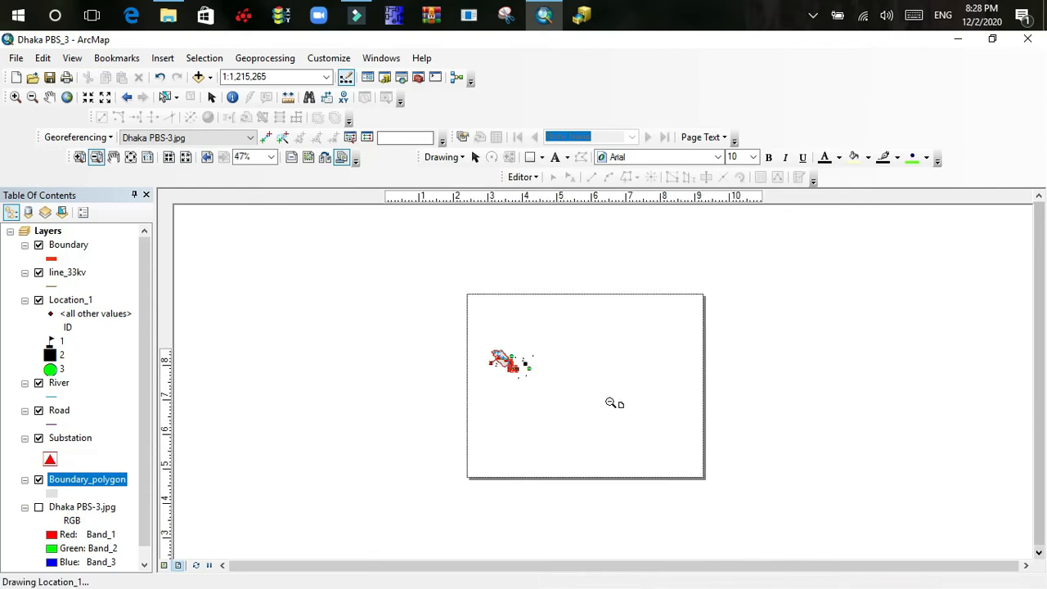
click(561, 321)
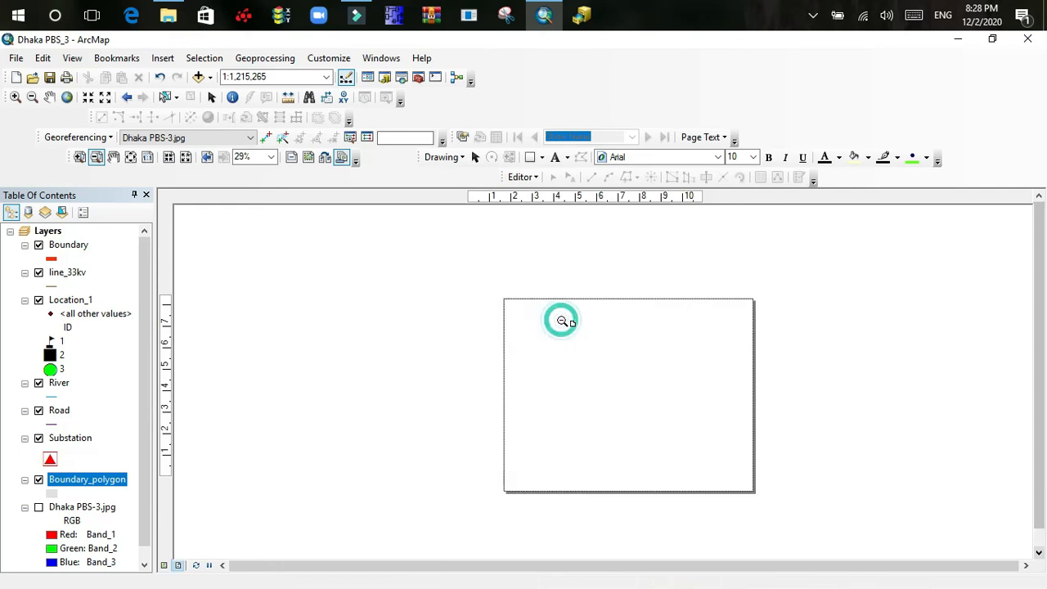
click(161, 62)
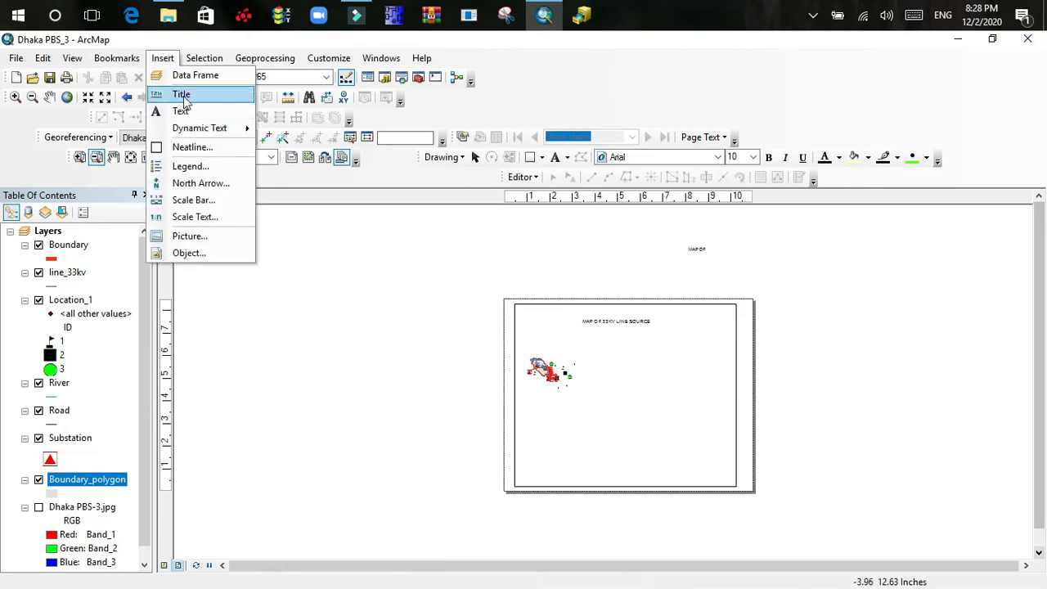
click(181, 95)
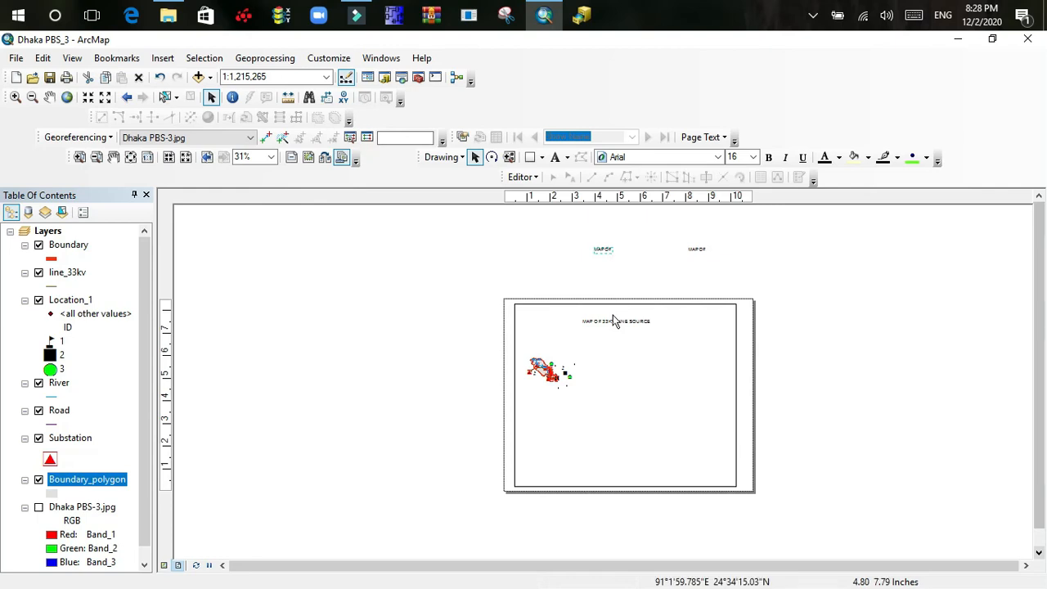
- Delete both "MAP OF" texts above the page and the "MAP OF 33KV LINE SOURCE" title inside the data frame
scroll(612, 315, up, 2)
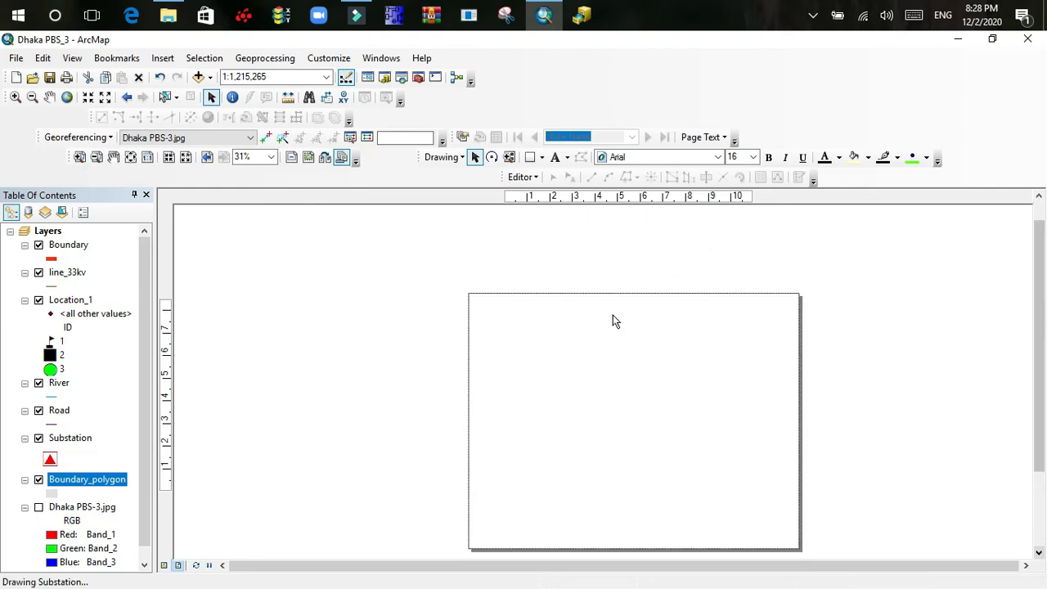
scroll(615, 303, up, 2)
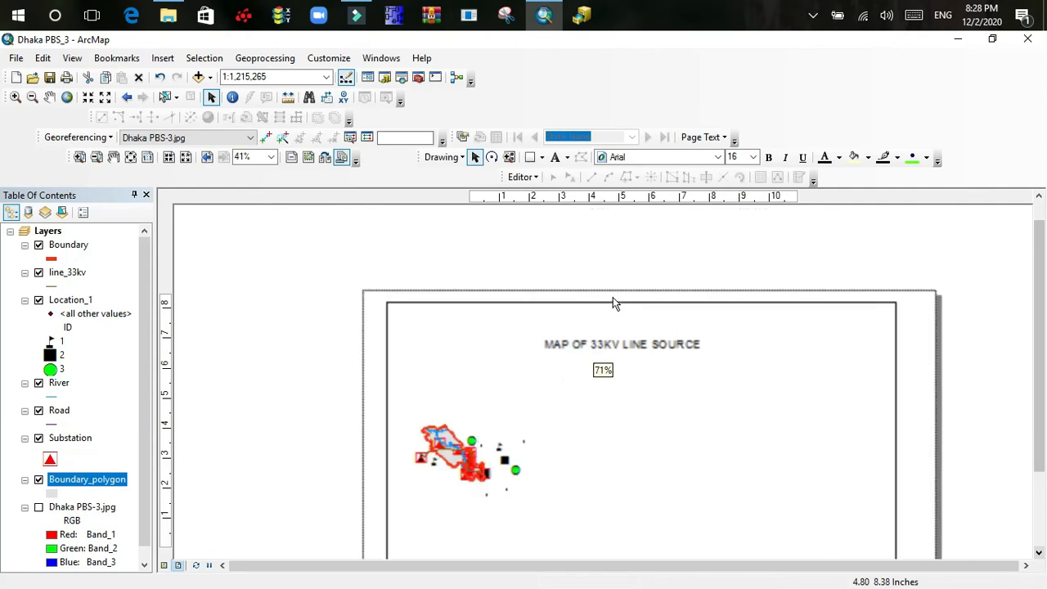
click(1039, 202)
click(1039, 202)
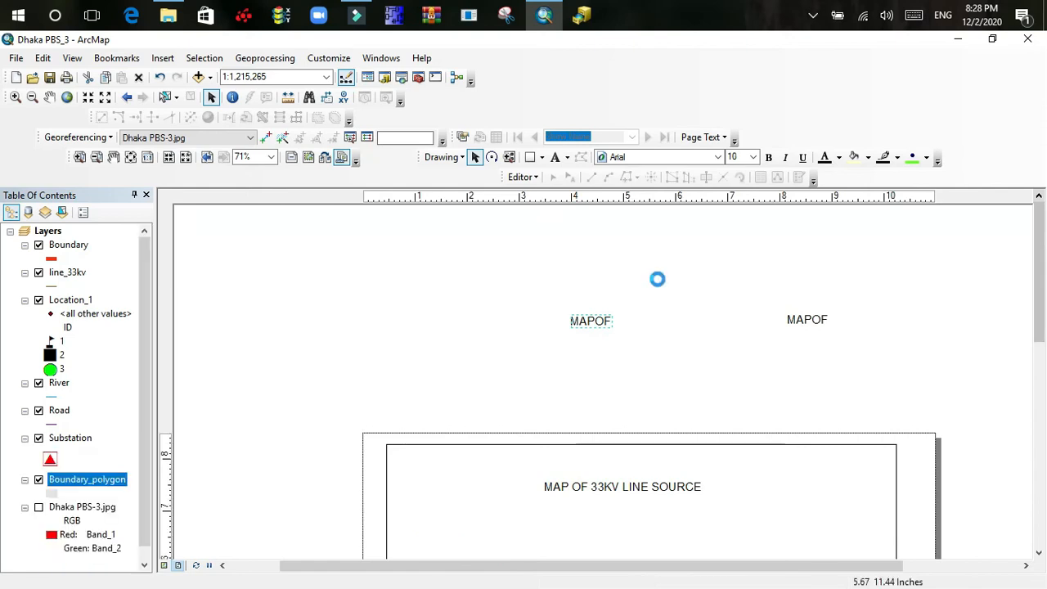
key(Delete)
click(814, 320)
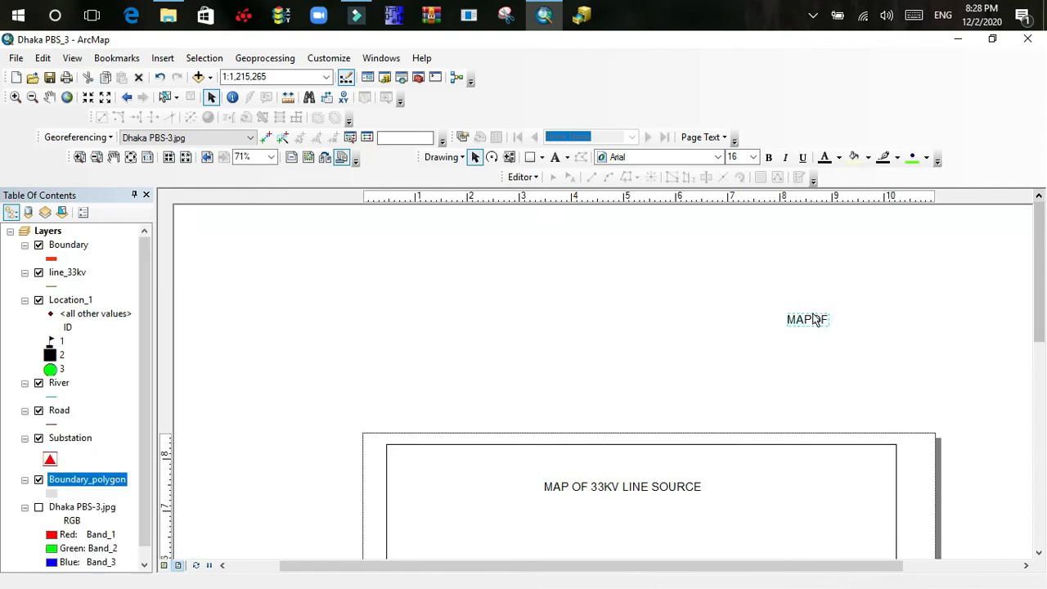
key(Delete)
click(637, 485)
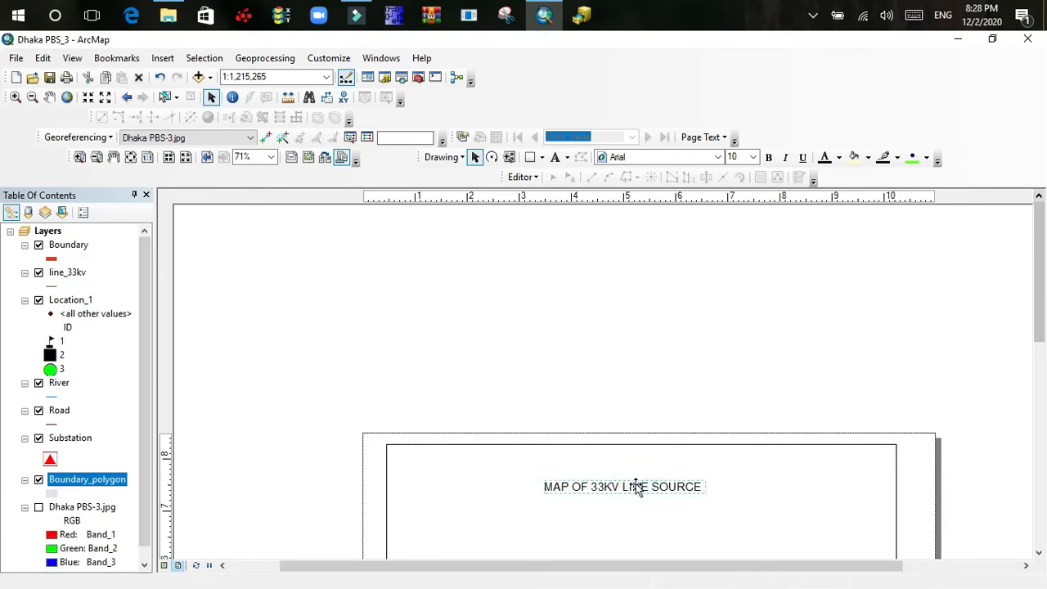
key(Delete)
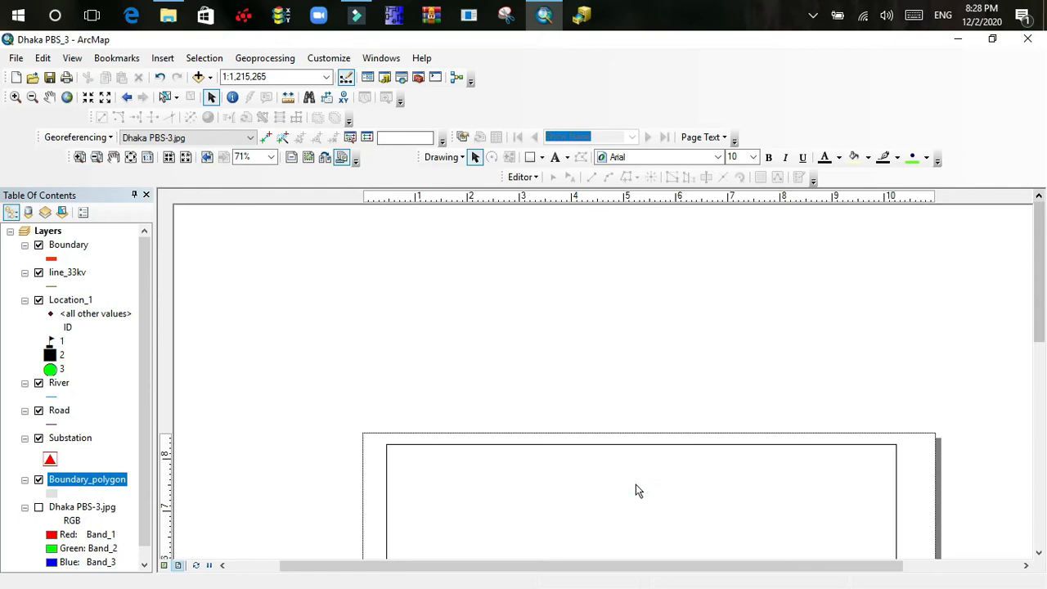
- Move the map features to the middle of the data view, enlarge them to a scale of 1:800,000, and return to the layout view
scroll(643, 471, down, 2)
scroll(643, 472, up, 2)
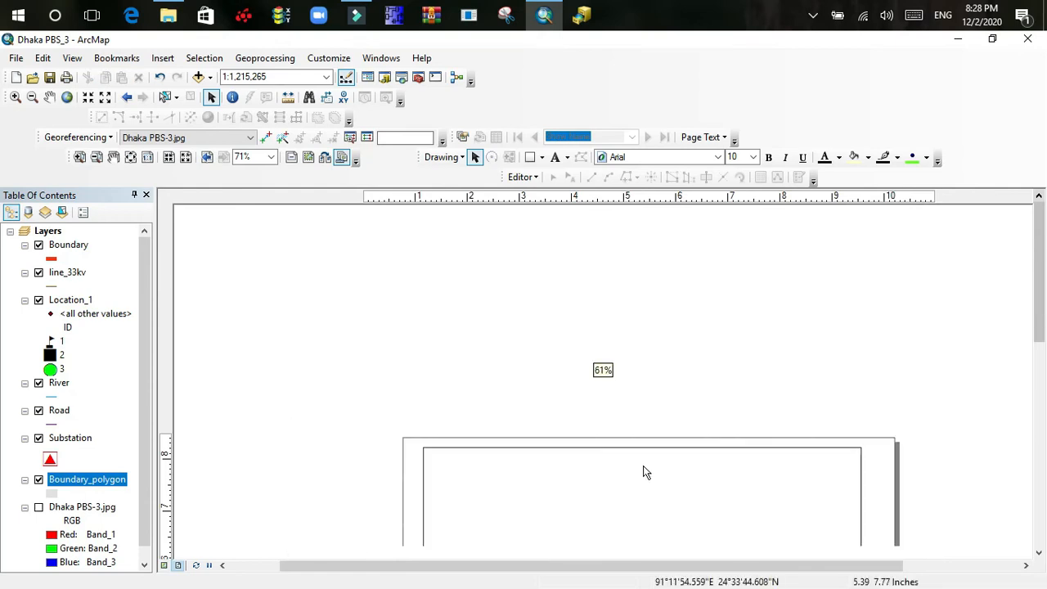
scroll(949, 567, up, 3)
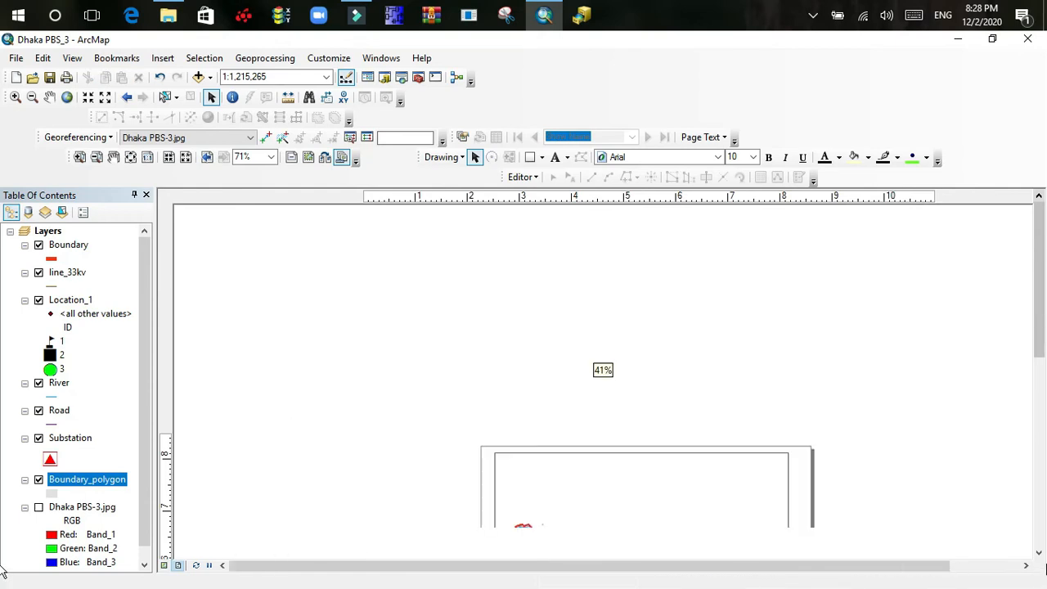
click(1039, 553)
click(1038, 554)
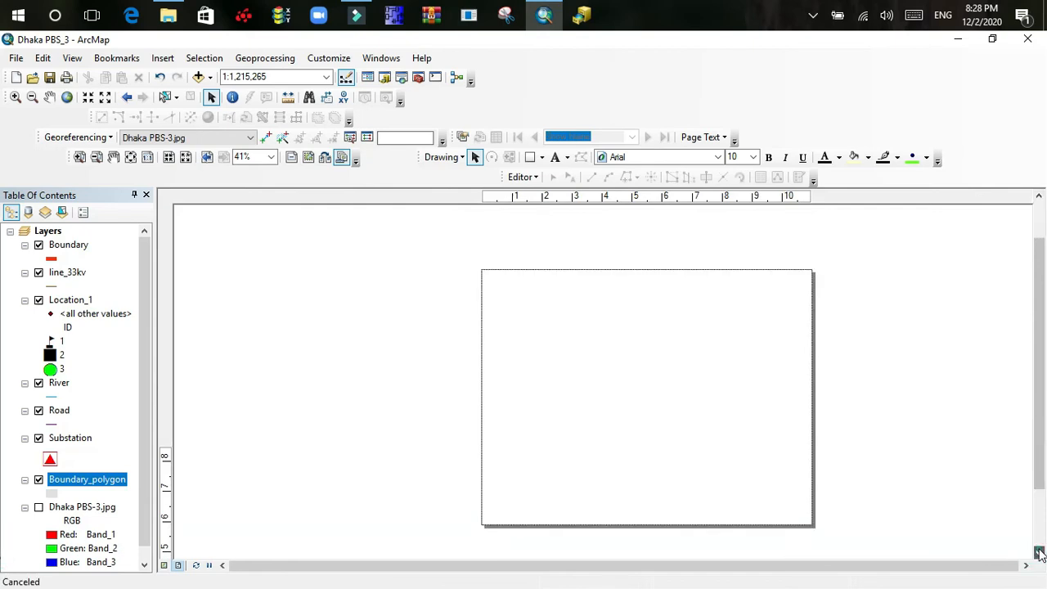
click(1039, 553)
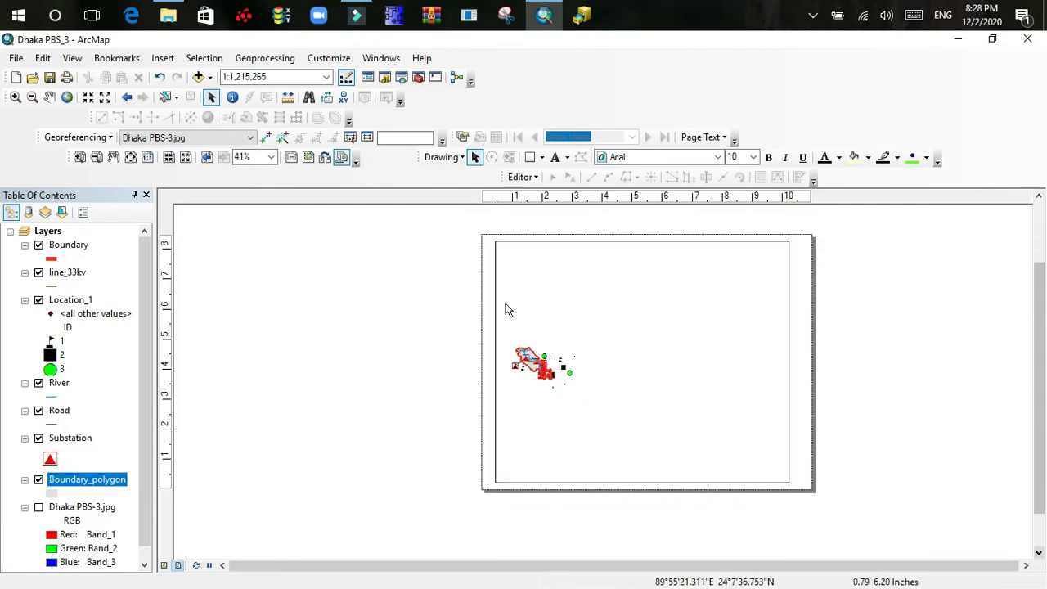
click(165, 566)
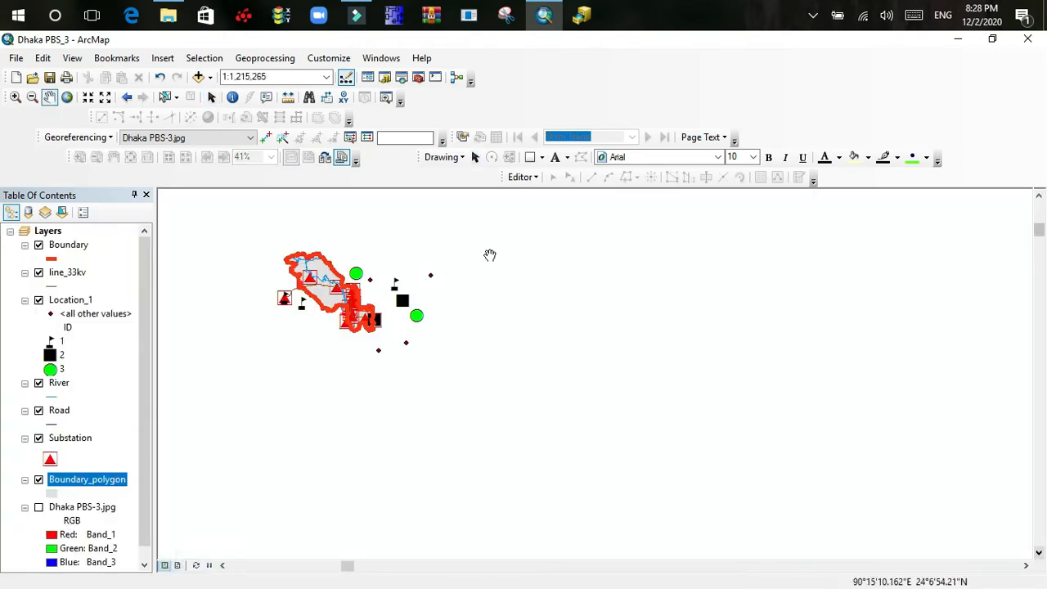
drag(310, 292, 499, 366)
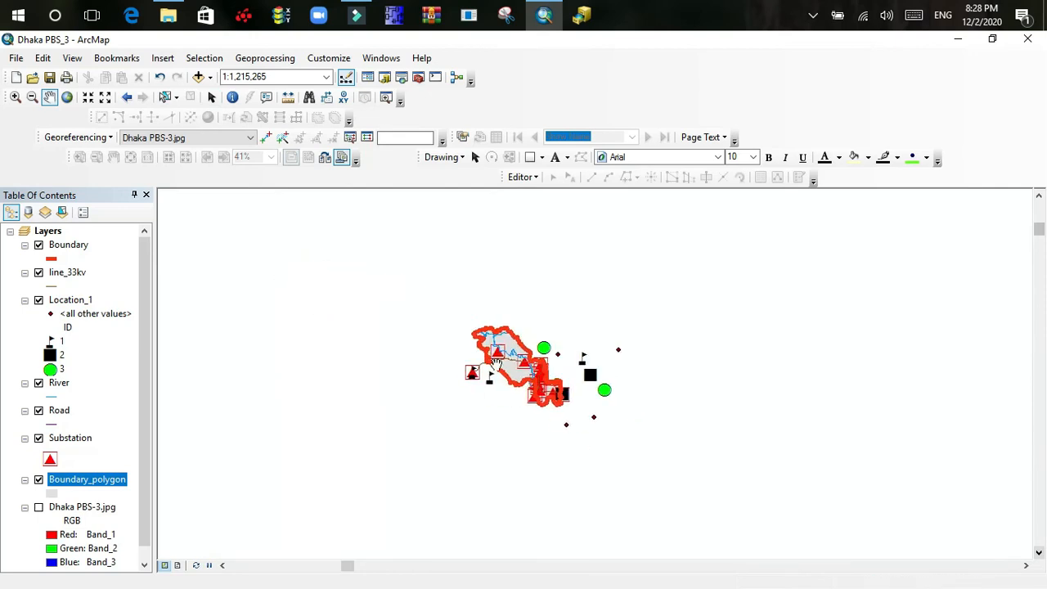
scroll(475, 372, up, 1)
scroll(474, 373, down, 2)
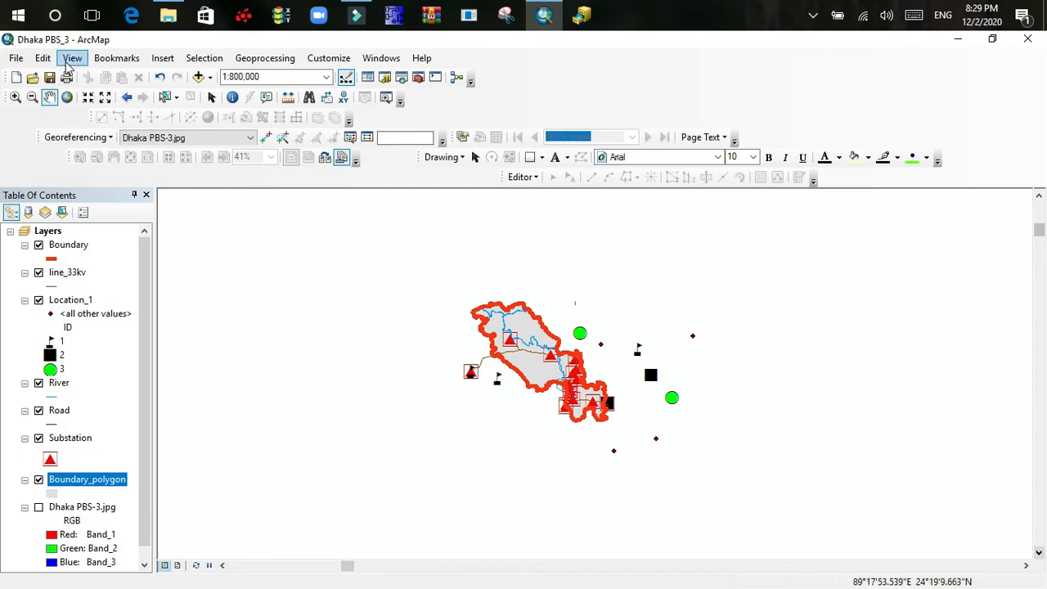
click(162, 565)
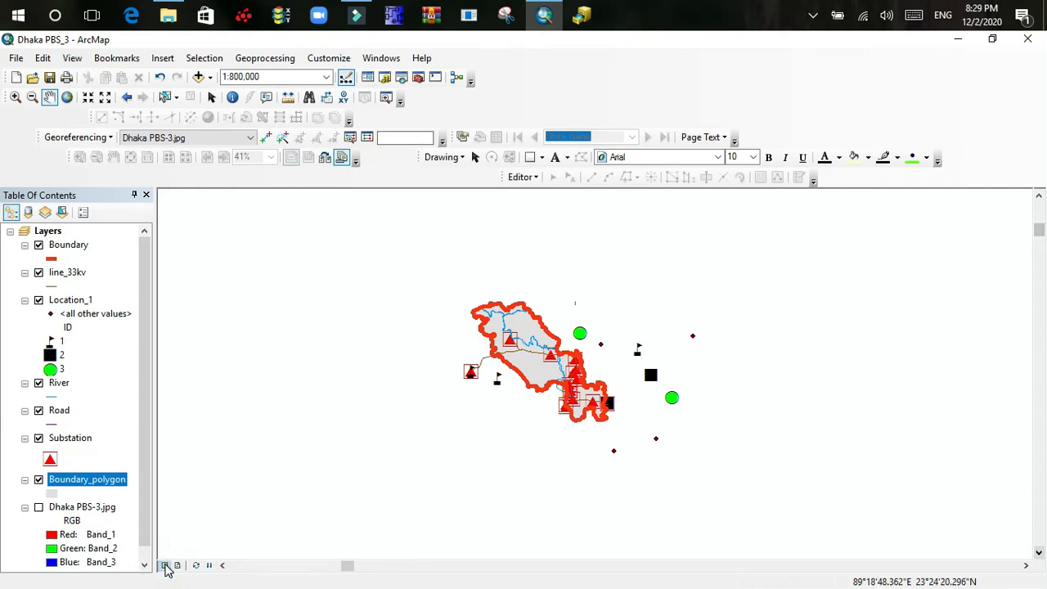
click(178, 569)
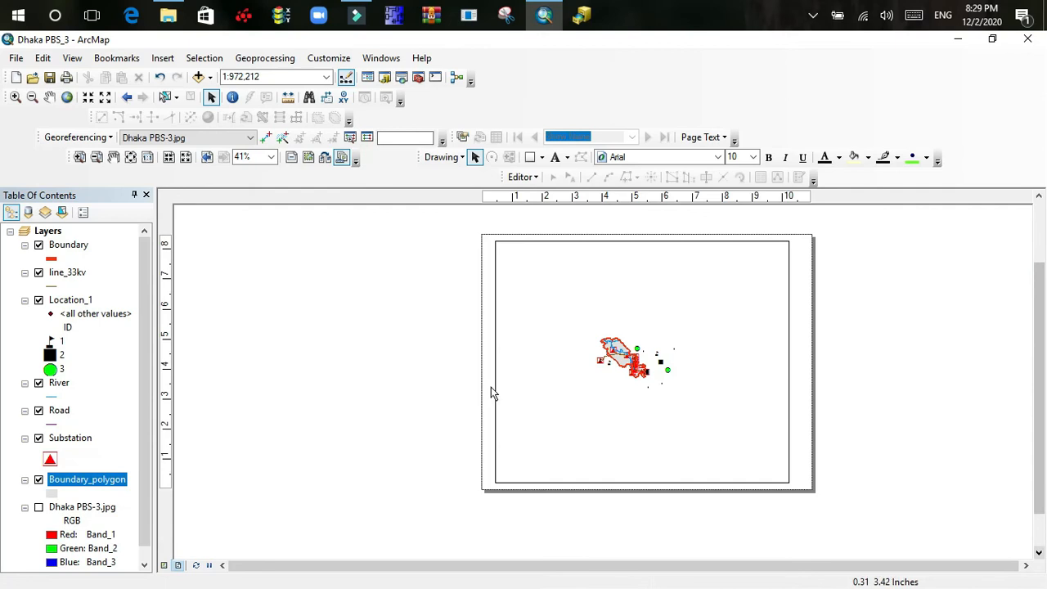
scroll(491, 387, down, 3)
scroll(490, 387, up, 3)
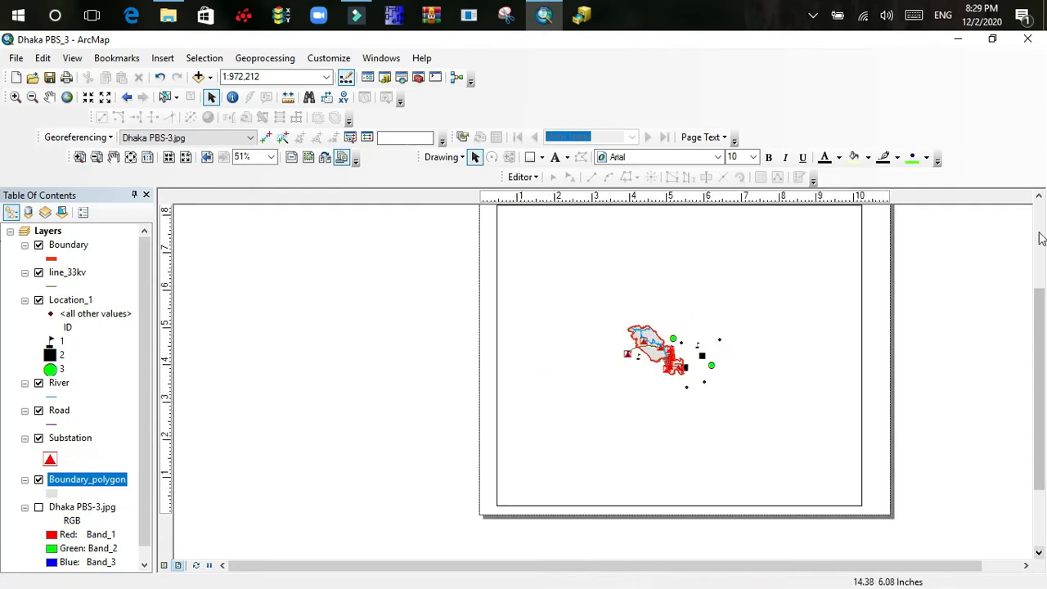
click(1039, 199)
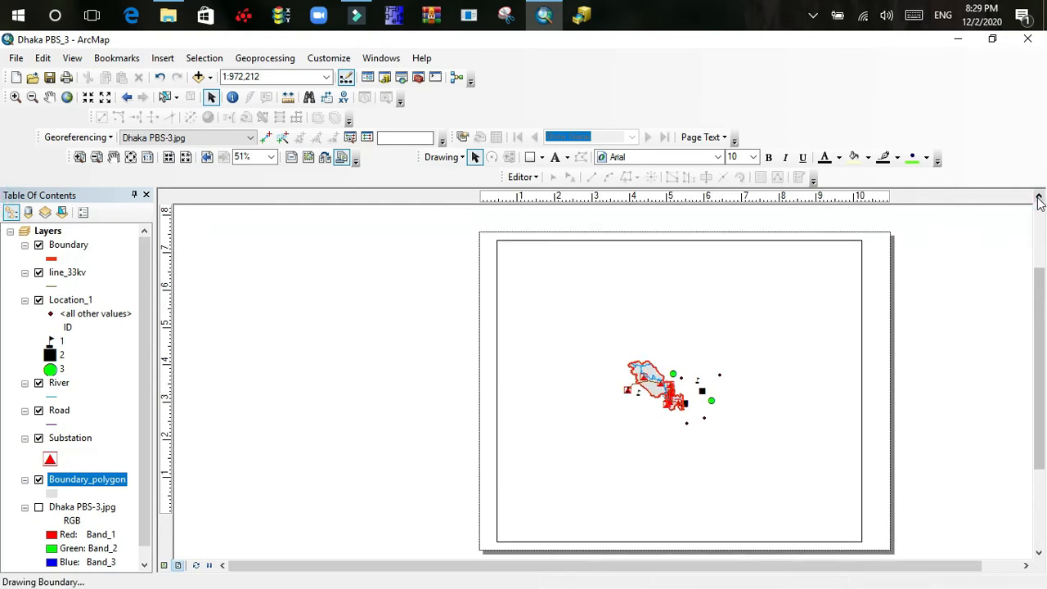
click(1040, 199)
click(1038, 552)
click(1039, 552)
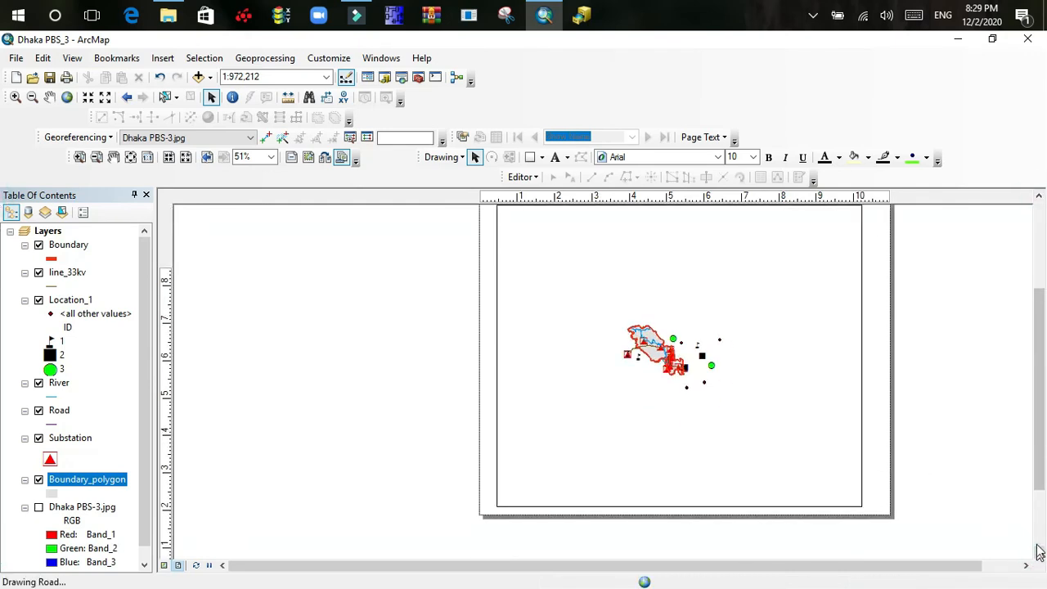
click(1039, 197)
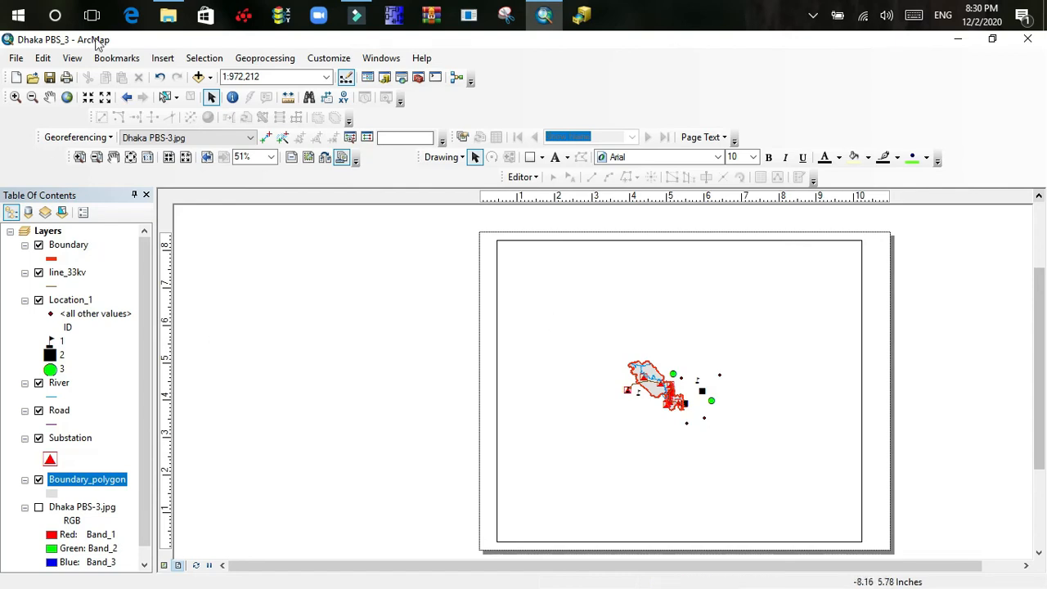
- Start a new graticule grid for the data frame that divides the map by meridians and parallels
click(72, 59)
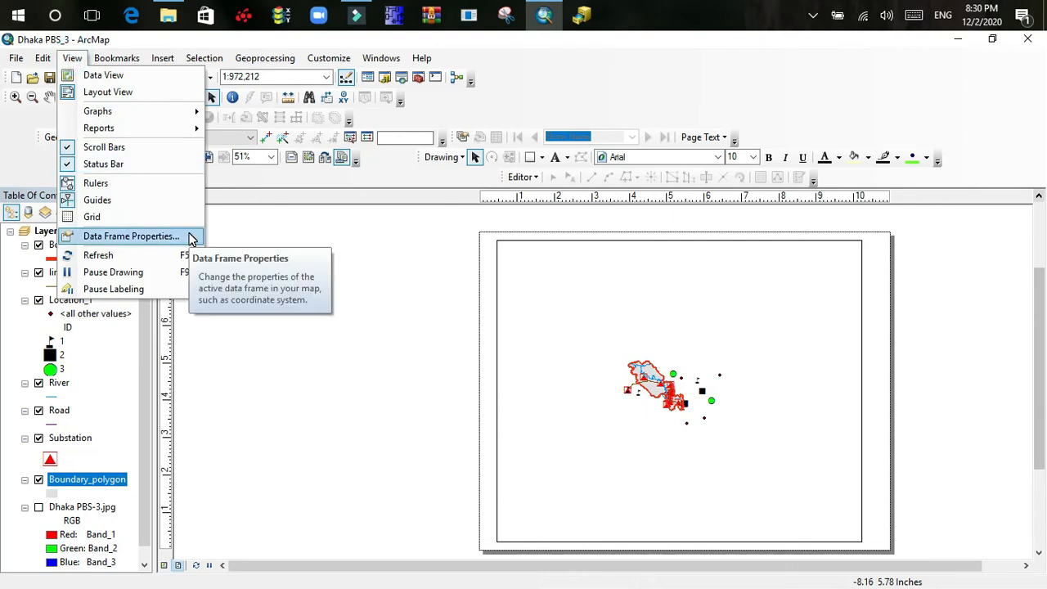
click(131, 237)
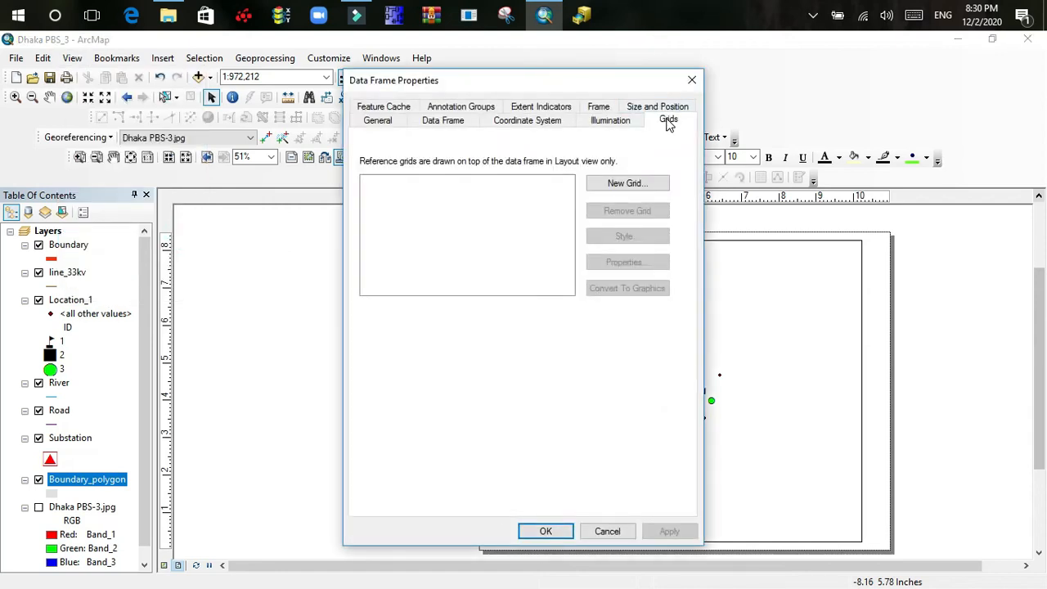
click(668, 121)
click(609, 186)
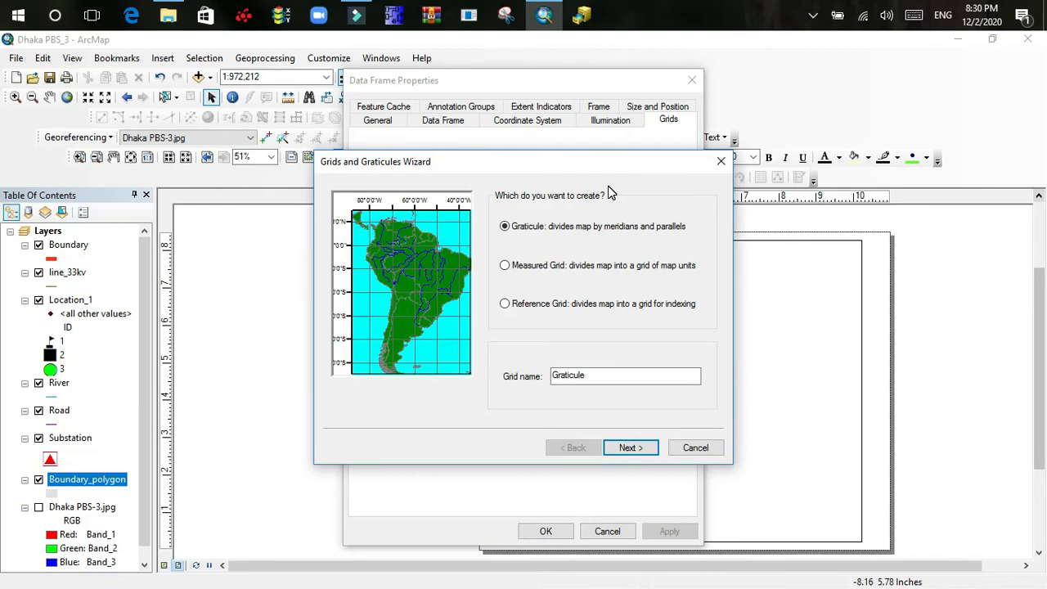
click(629, 448)
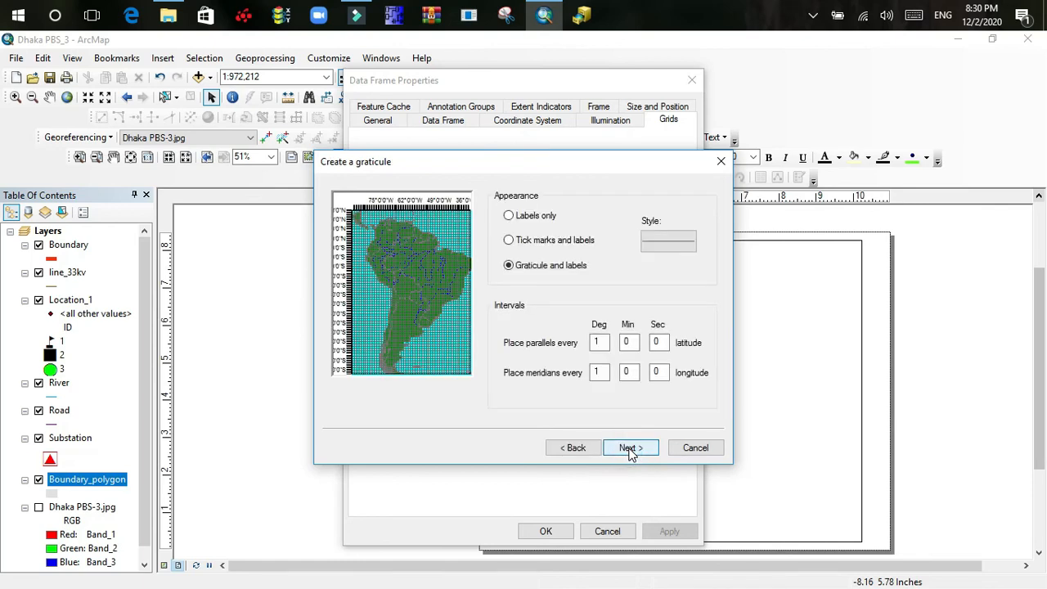
- Set the graticule to labels only, with parallels and meridians every 0 degrees, 0 minutes and 600 seconds
click(508, 216)
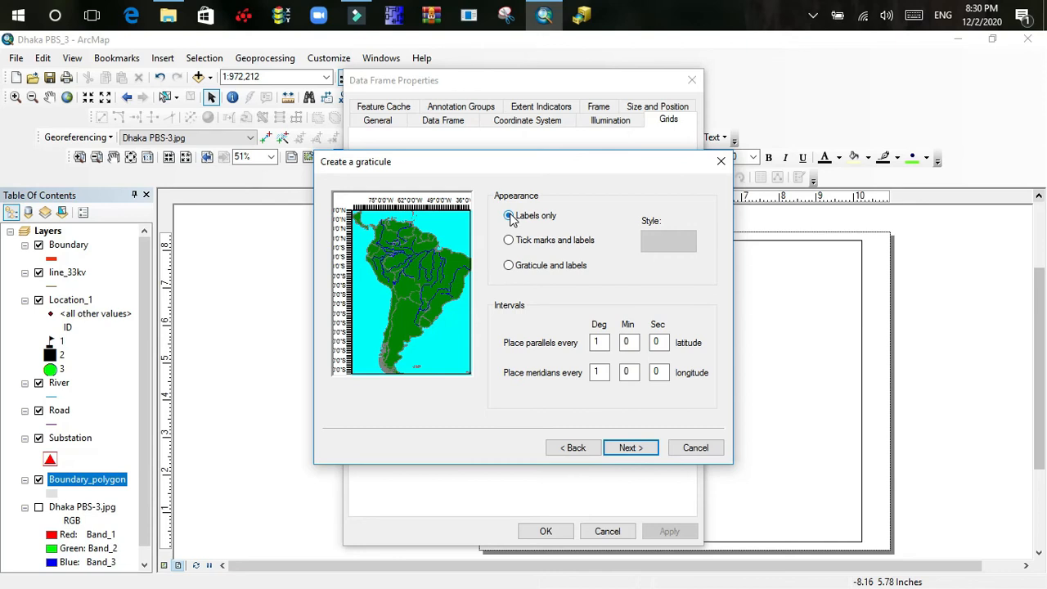
double_click(602, 342)
key(BackSpace)
text(0)
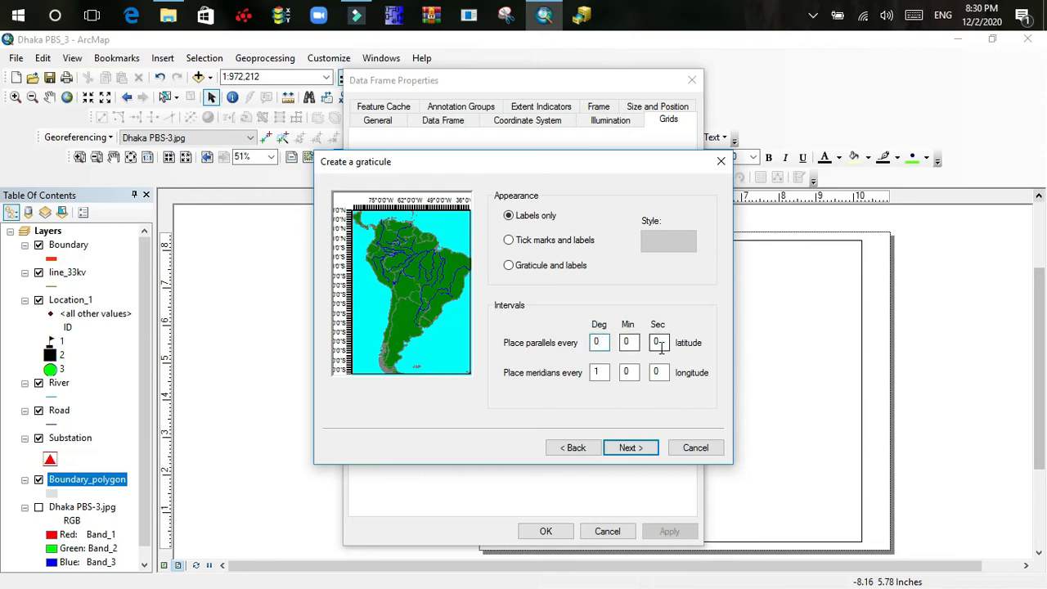
click(662, 343)
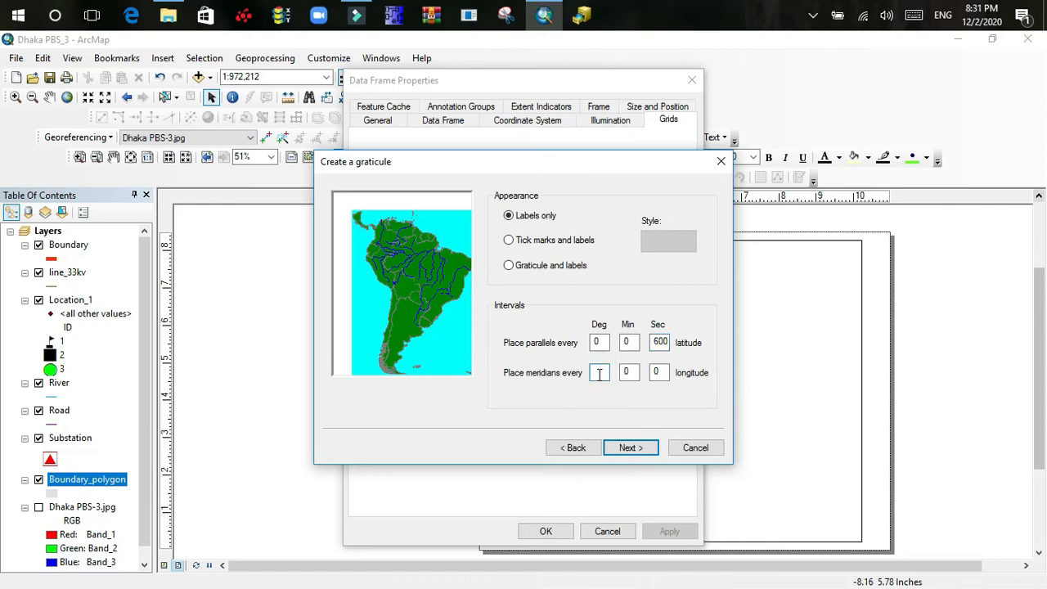
text(0)
click(660, 370)
key(BackSpace)
text(600)
click(629, 450)
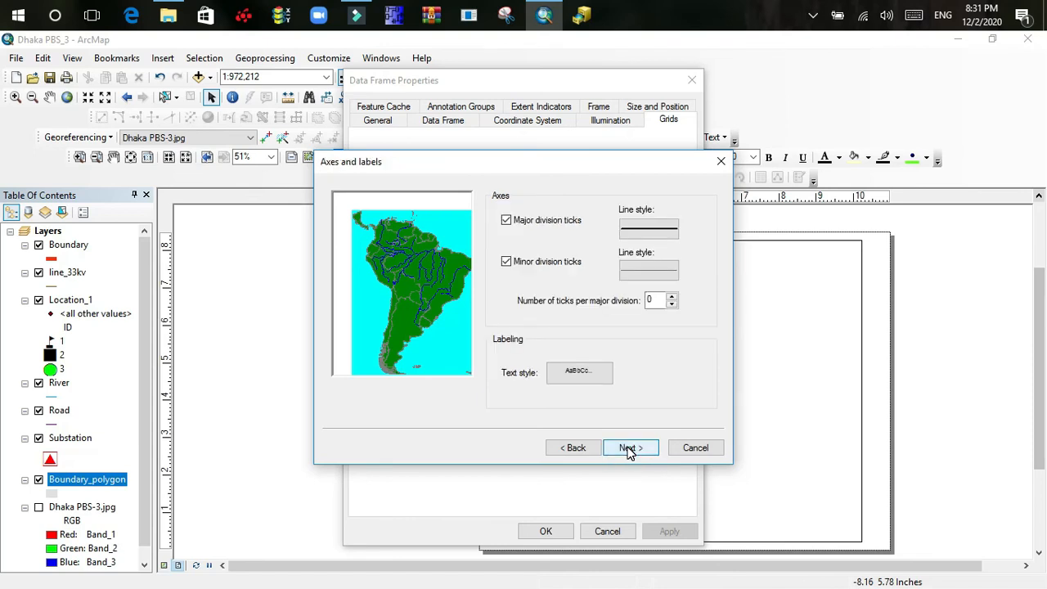
- Finish the graticule with the default axis ticks and a simple border at its edge, and apply it to the data frame
click(628, 450)
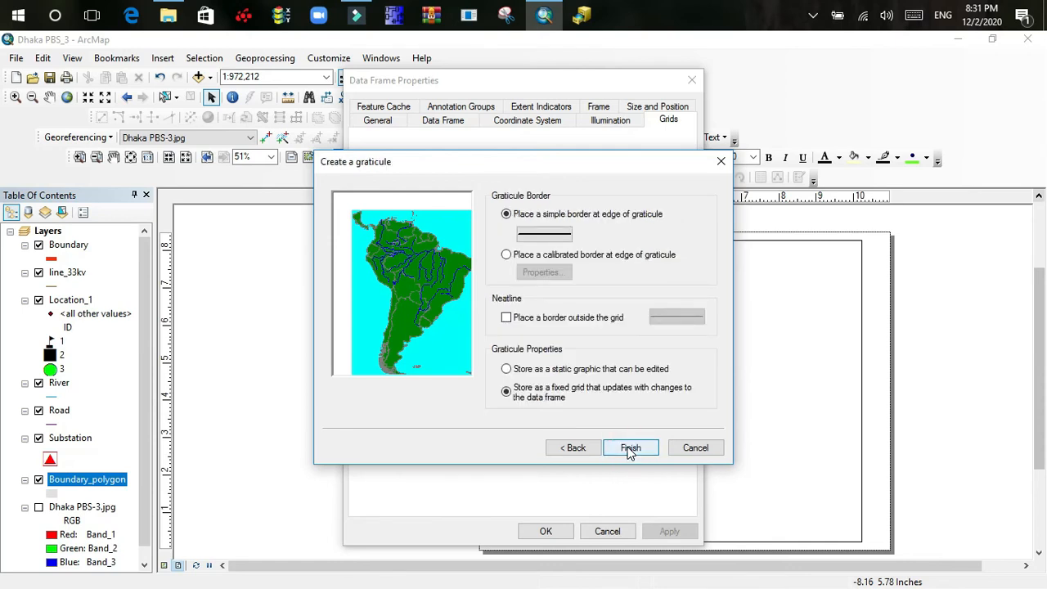
click(629, 448)
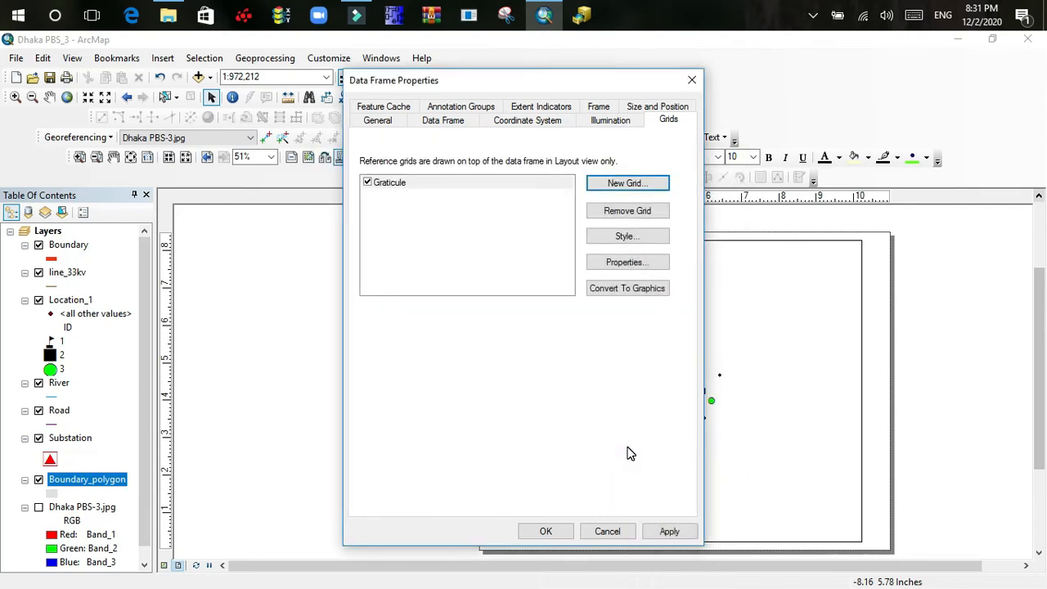
click(661, 531)
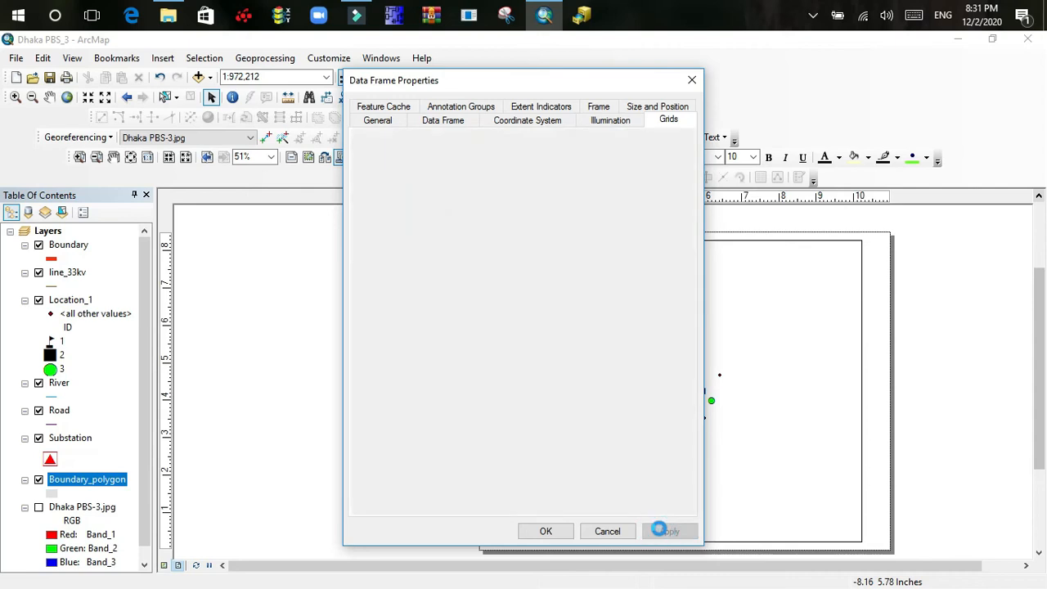
click(546, 532)
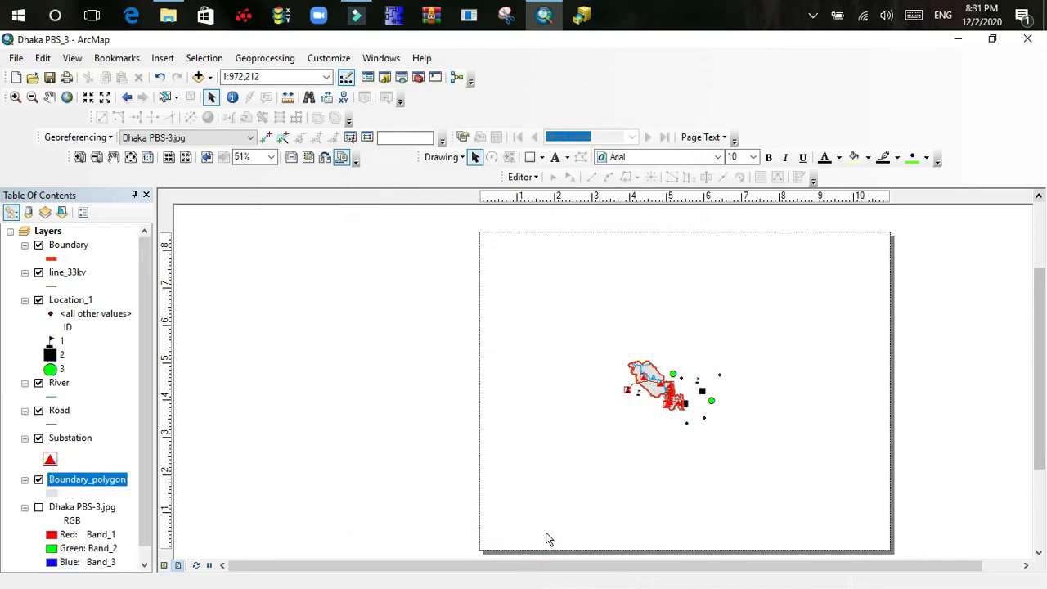
- Examine the graticule's latitude labels along the western edge of the data frame up close
scroll(560, 514, up, 7)
scroll(560, 514, down, 7)
scroll(479, 393, down, 3)
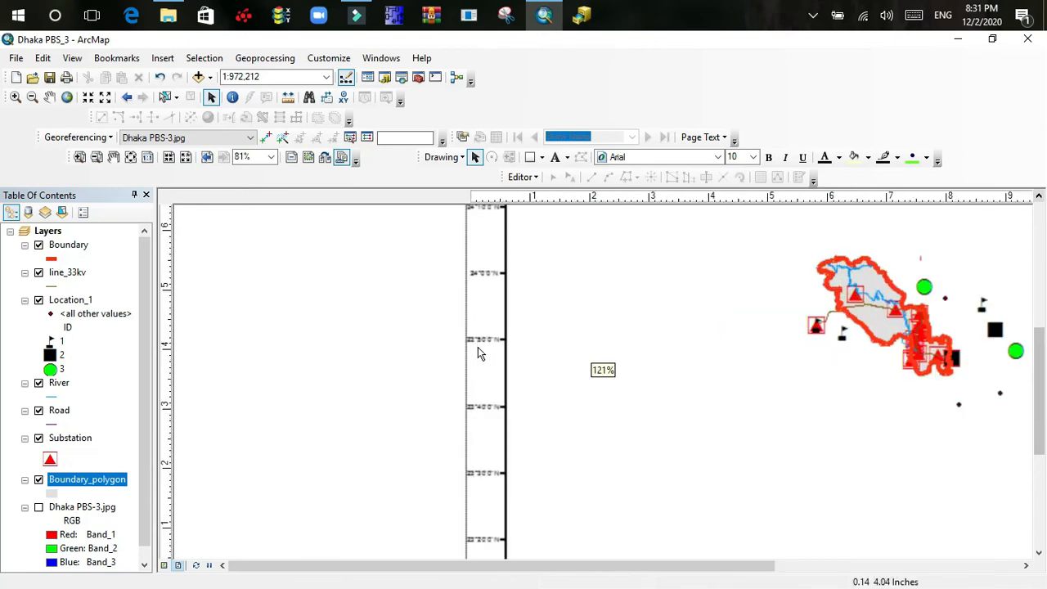
click(79, 157)
drag(459, 327, 527, 365)
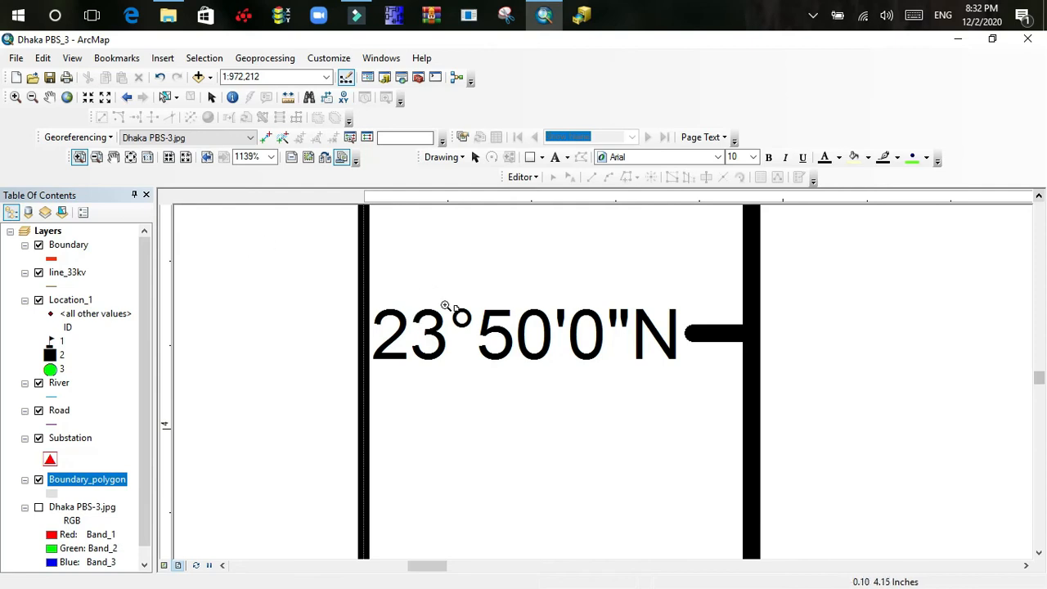
click(98, 157)
drag(494, 302, 623, 365)
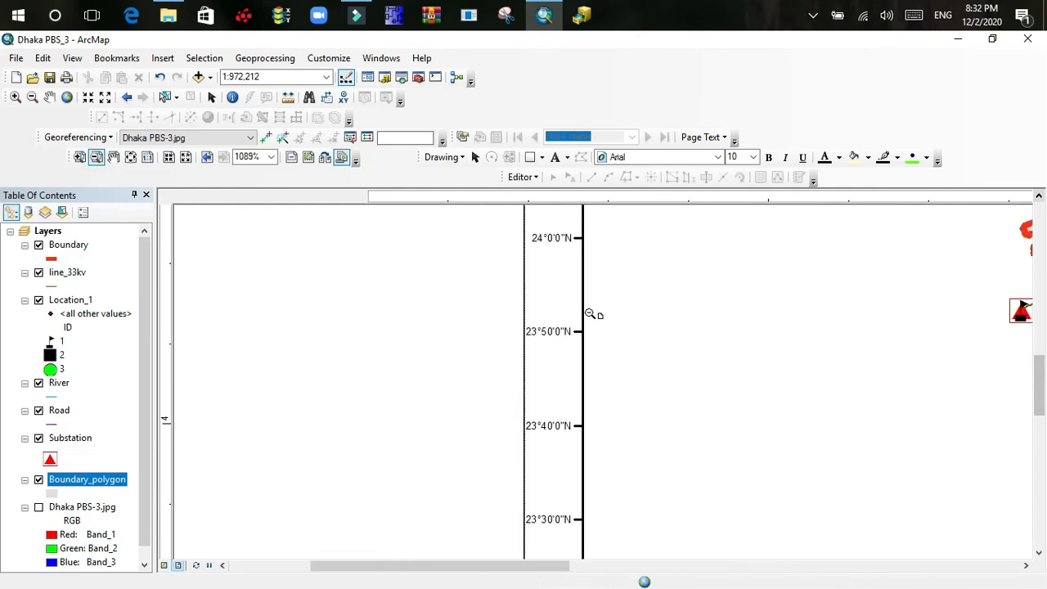
- Look over the map features at close range and bring the whole layout page back into view
click(113, 157)
drag(786, 367, 463, 366)
drag(695, 357, 535, 390)
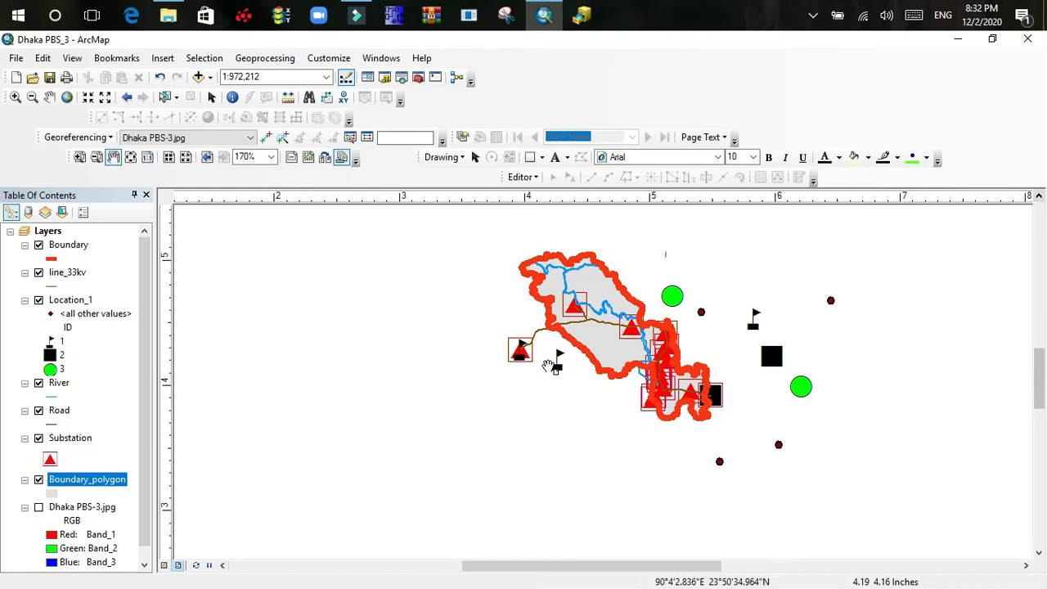
drag(502, 288, 505, 374)
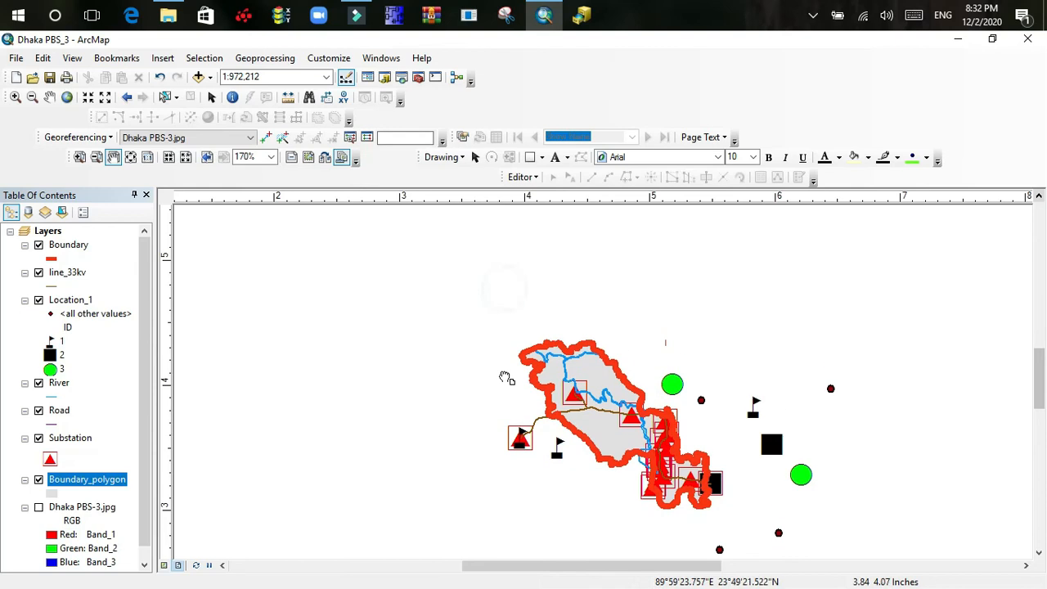
drag(512, 307, 515, 400)
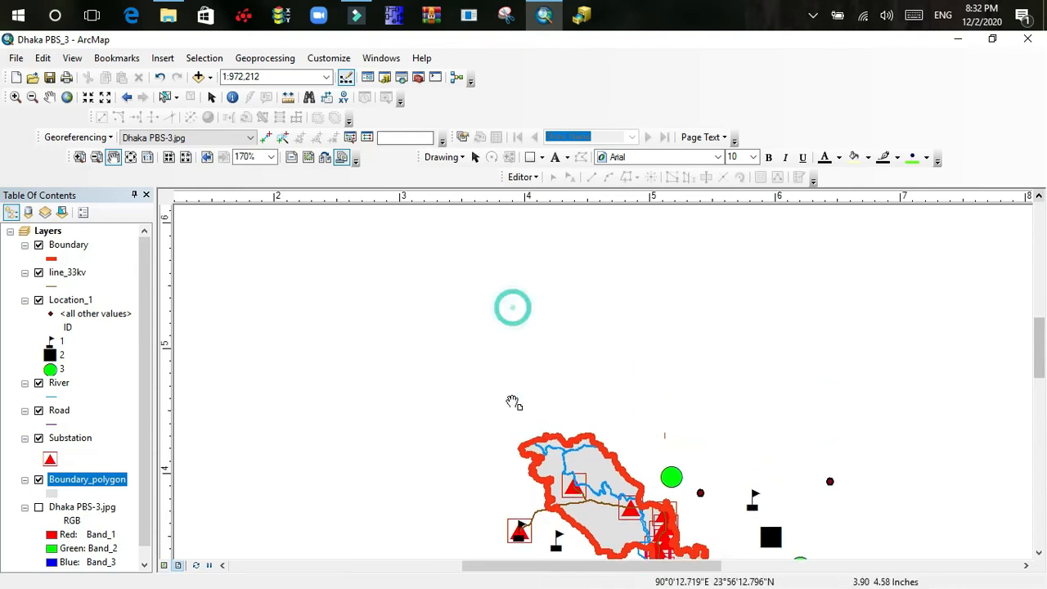
scroll(506, 360, down, 2)
scroll(505, 360, up, 3)
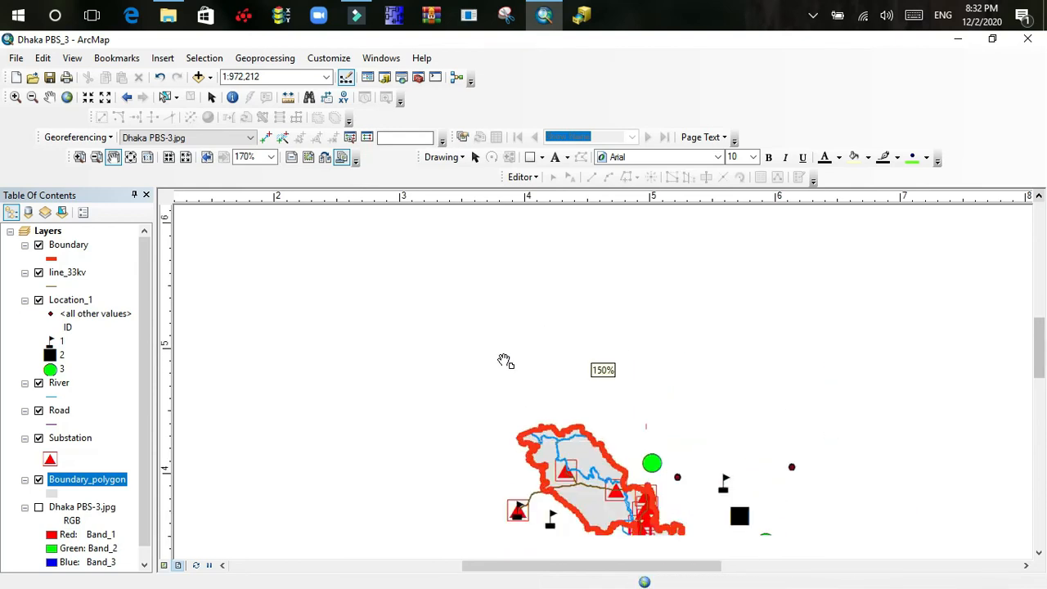
click(96, 160)
drag(376, 292, 542, 414)
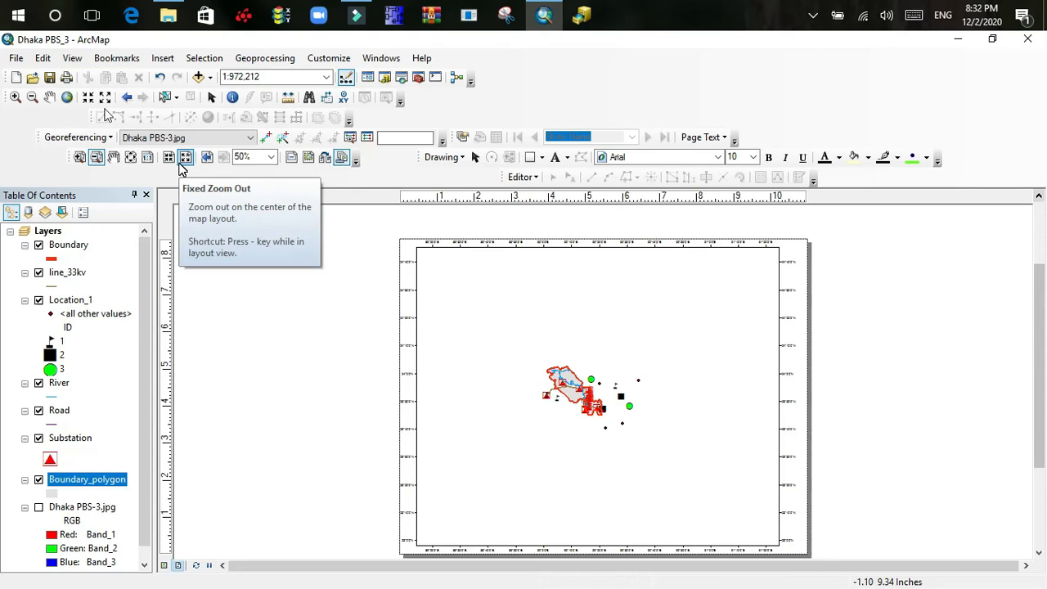
- Insert a map title on the layout and clear the dynamic document-title code from its text
click(155, 60)
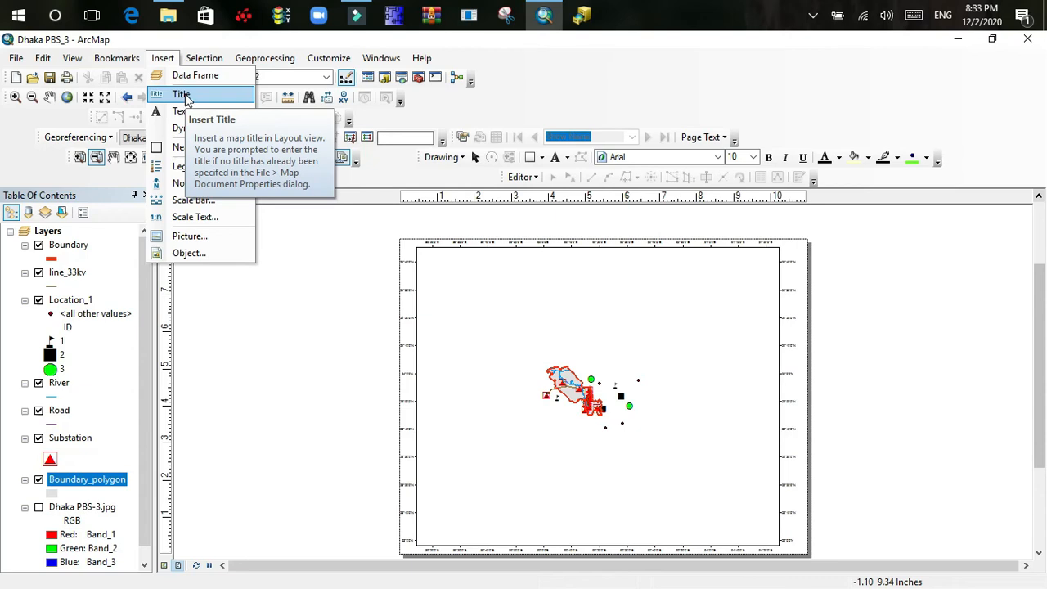
click(183, 95)
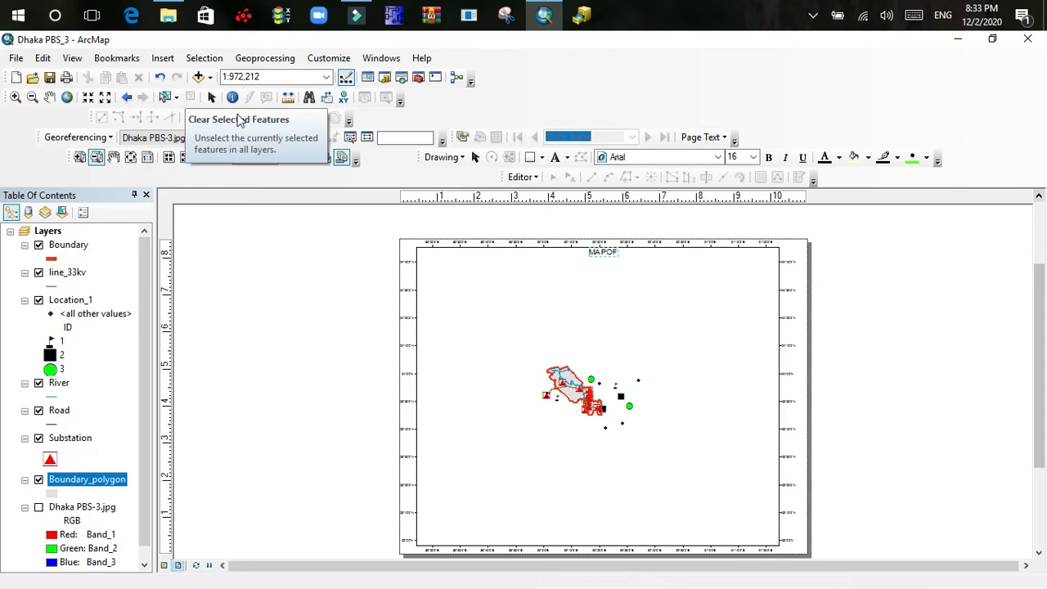
double_click(602, 253)
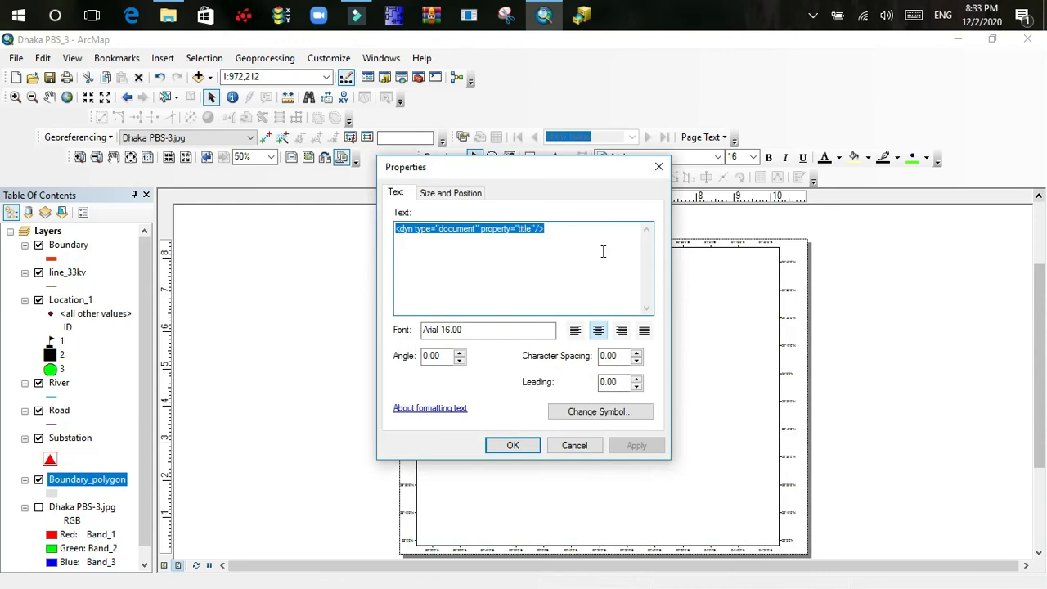
click(580, 231)
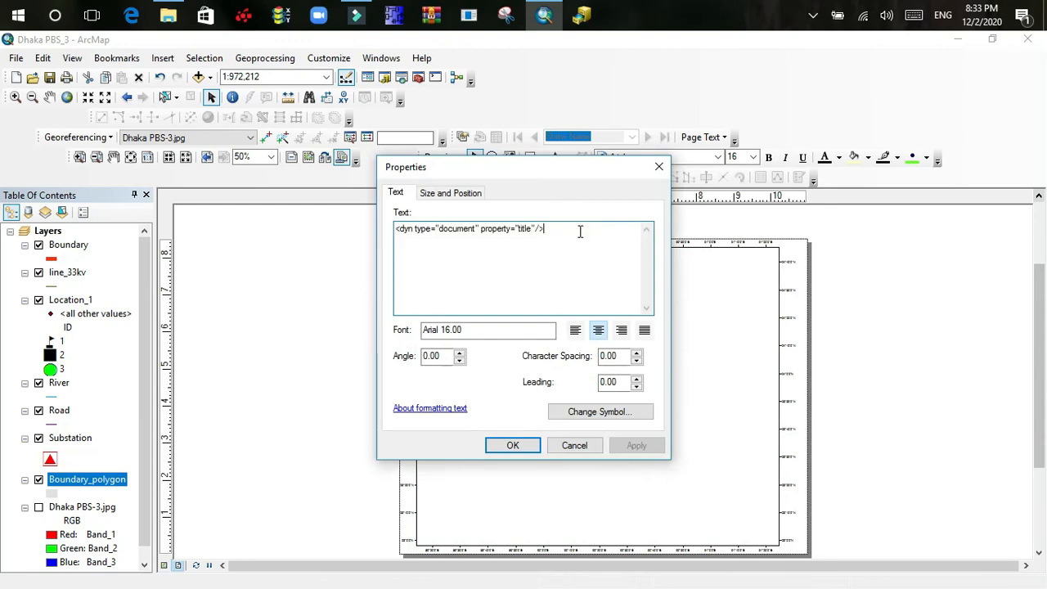
key(BackSpace)
key(BackSpace)
key(BackSpace)
key(BackSpace)
key(BackSpace)
key(BackSpace)
key(BackSpace)
key(BackSpace)
key(BackSpace)
key(BackSpace)
key(BackSpace)
key(BackSpace)
key(BackSpace)
key(BackSpace)
key(BackSpace)
key(BackSpace)
key(BackSpace)
key(BackSpace)
key(BackSpace)
key(BackSpace)
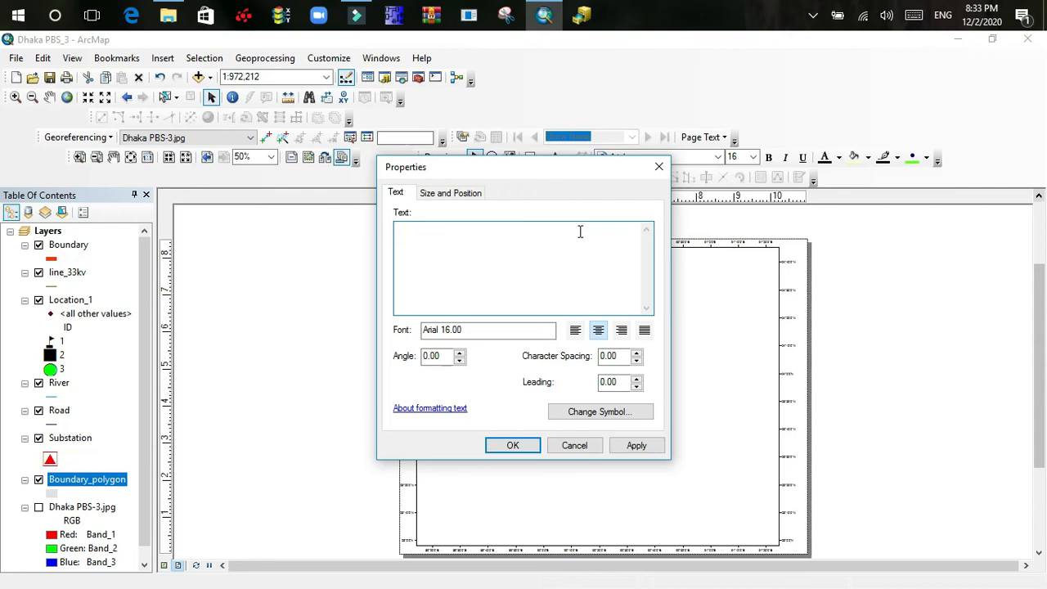
- Enter the title text "MAP OF 33KV SOURCE LINE OF DHAKE PBS-3" with "Under UREDS Projects" on a second line
text(map)
key(BackSpace)
key(BackSpace)
key(BackSpace)
text(MAP OF 33KV SOURCE LINE)
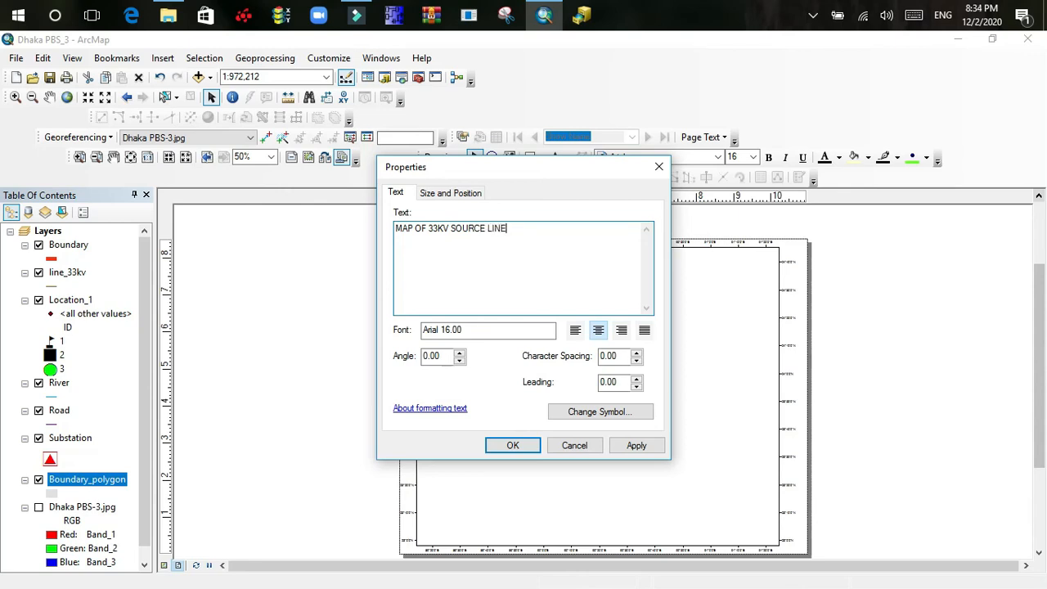
text( OF)
text(D)
text(HAKE)
text(P)
text(BS)
text(-)
text(3)
text(U)
text(nder)
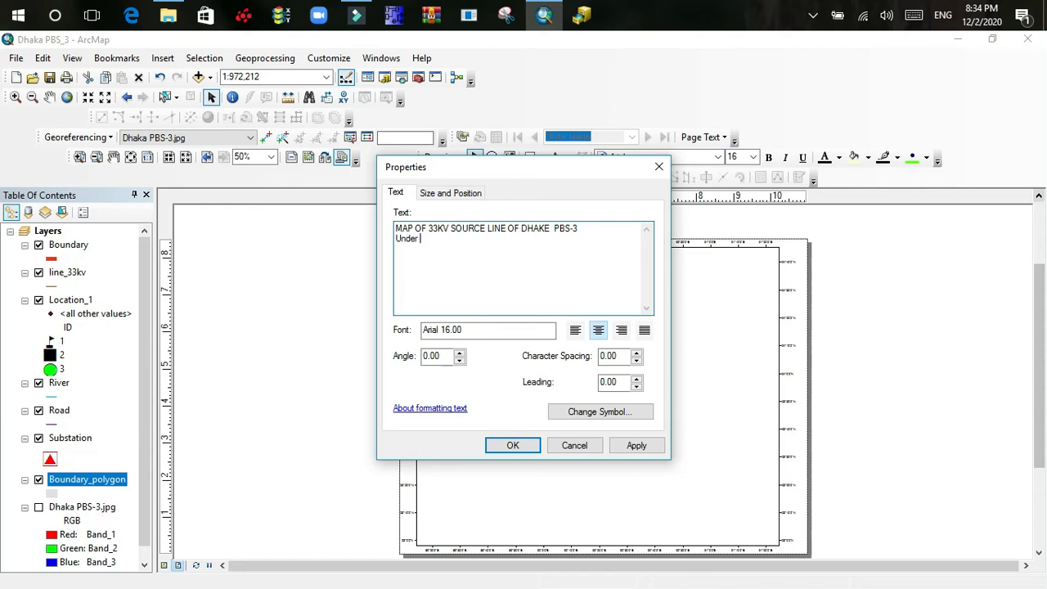
text(UREDS Projects)
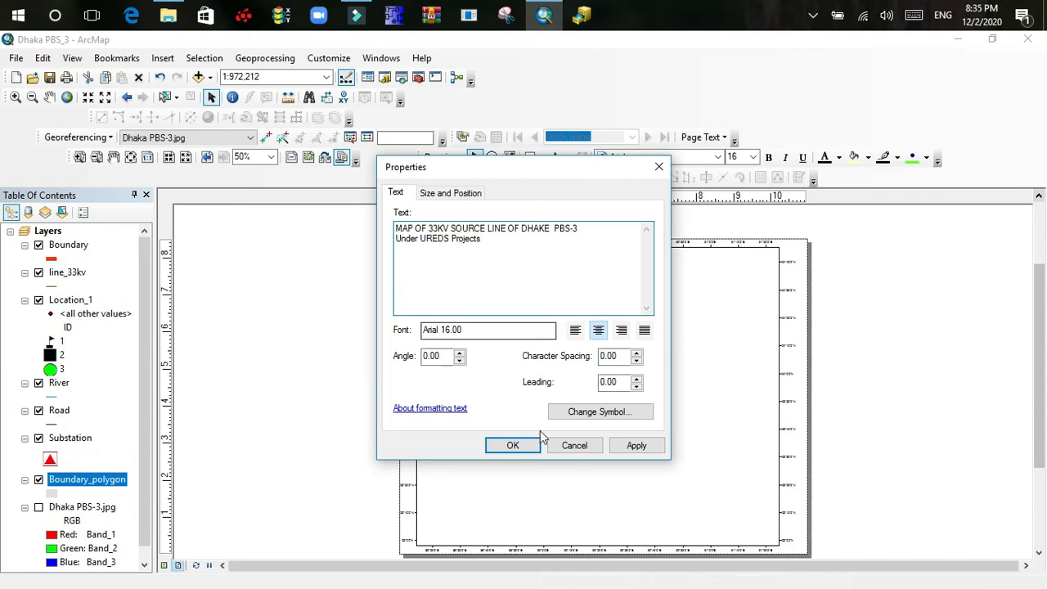
- Centre-align the two-line title and apply its text properties to the layout
click(621, 330)
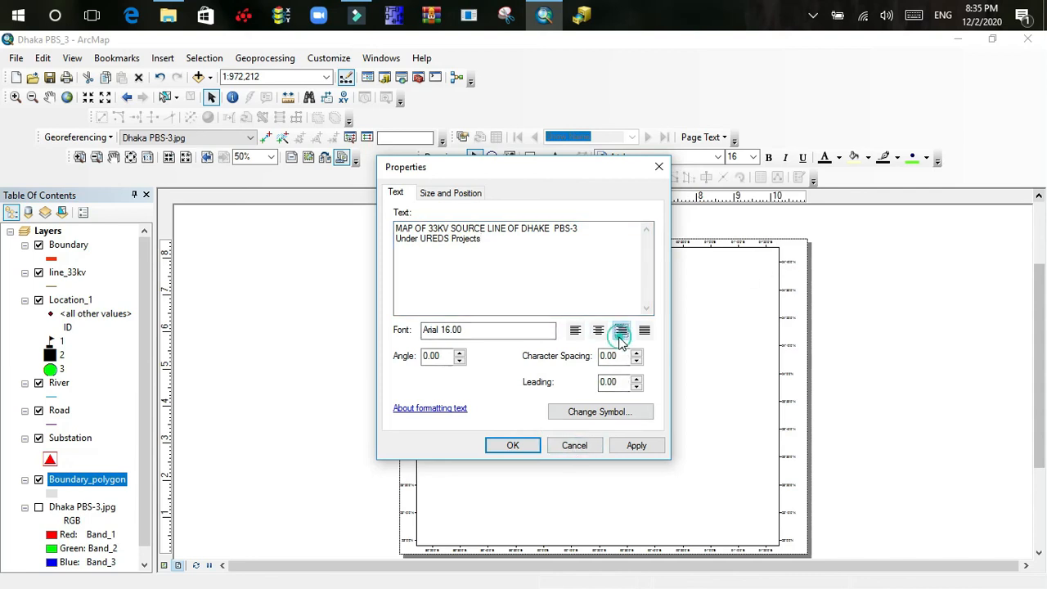
click(597, 332)
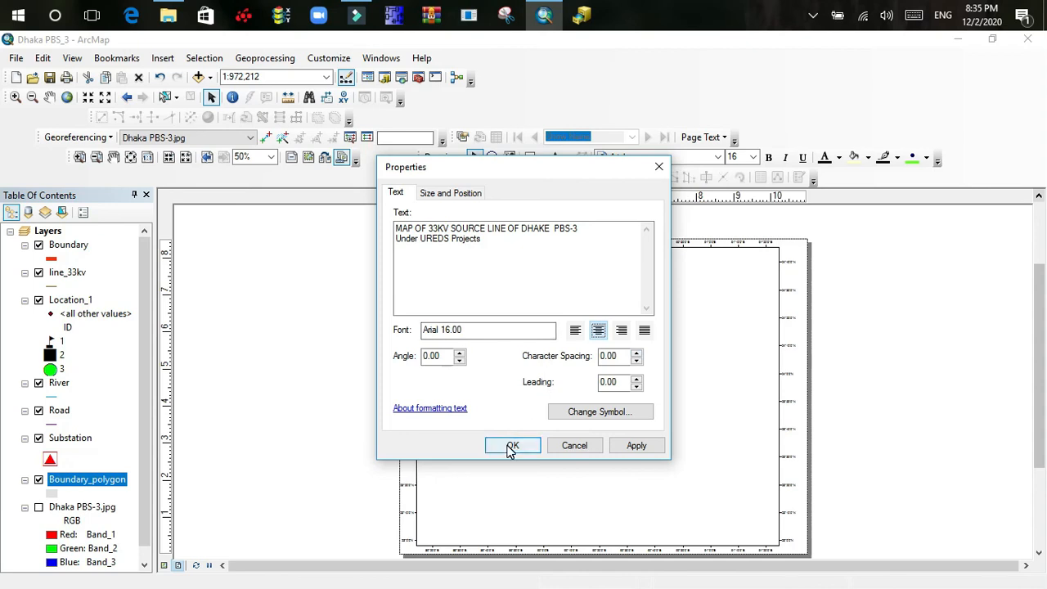
click(638, 453)
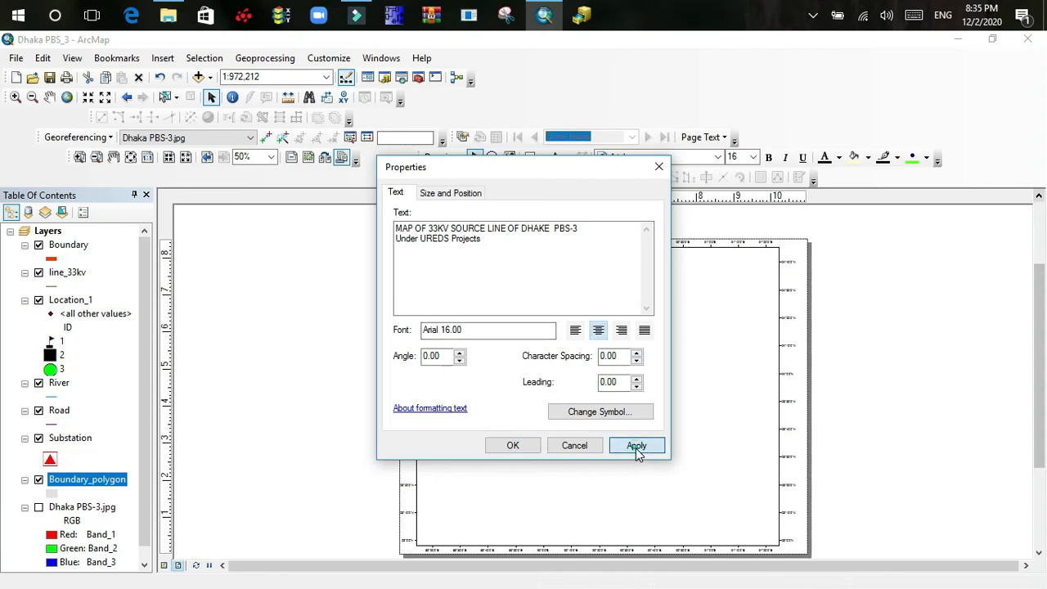
click(513, 445)
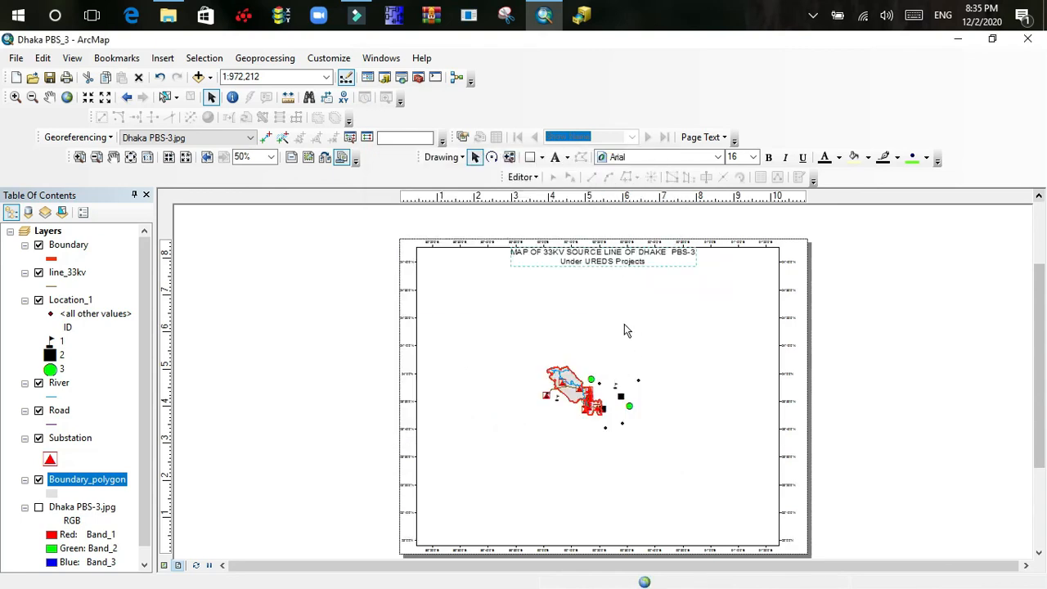
- Reopen the title's properties and change its text symbol colour to blue
right_click(570, 263)
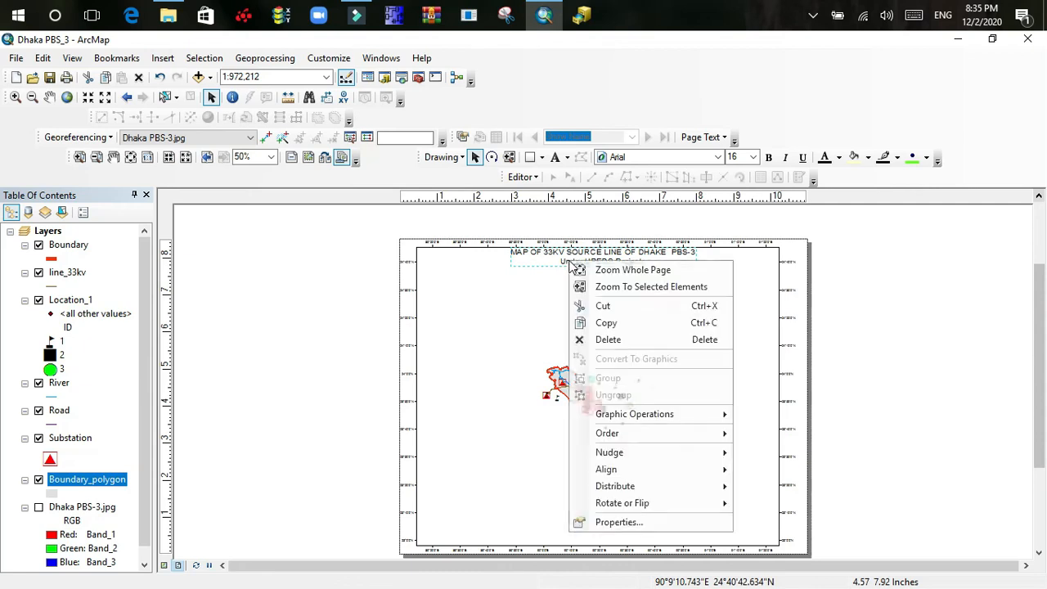
double_click(564, 258)
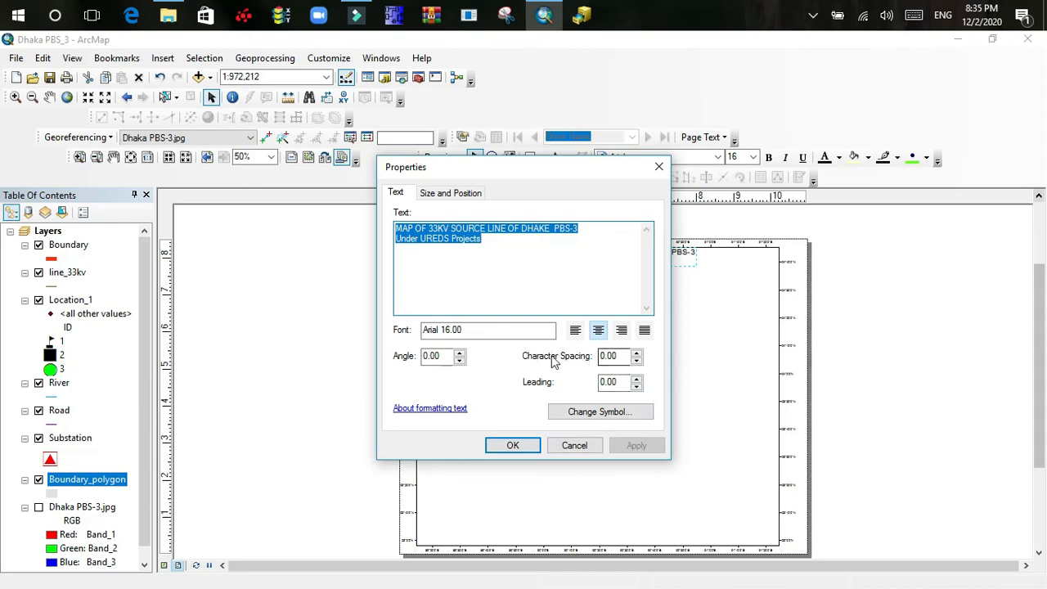
click(585, 415)
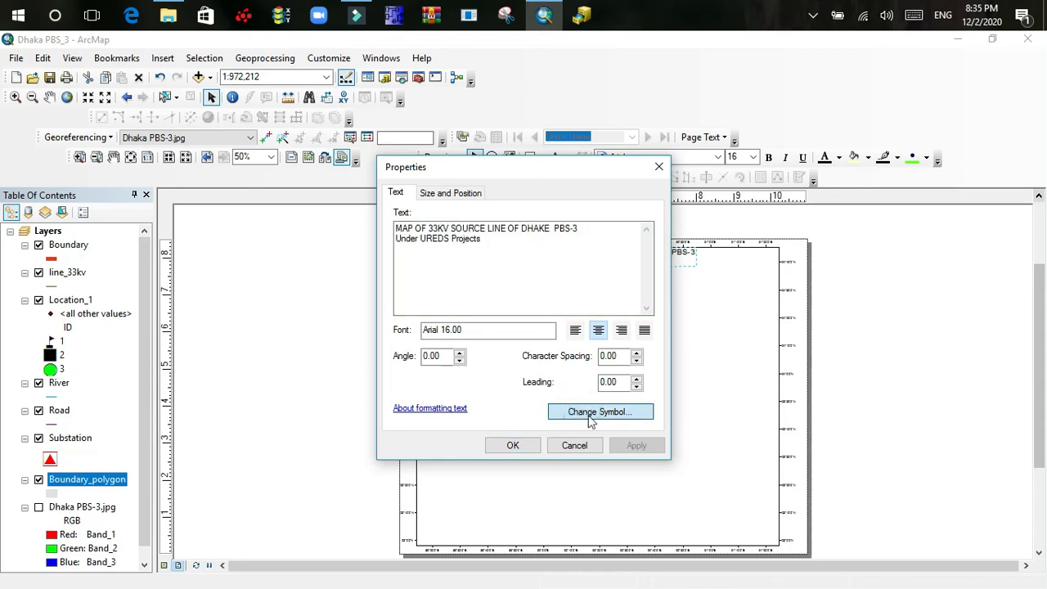
click(599, 417)
click(605, 416)
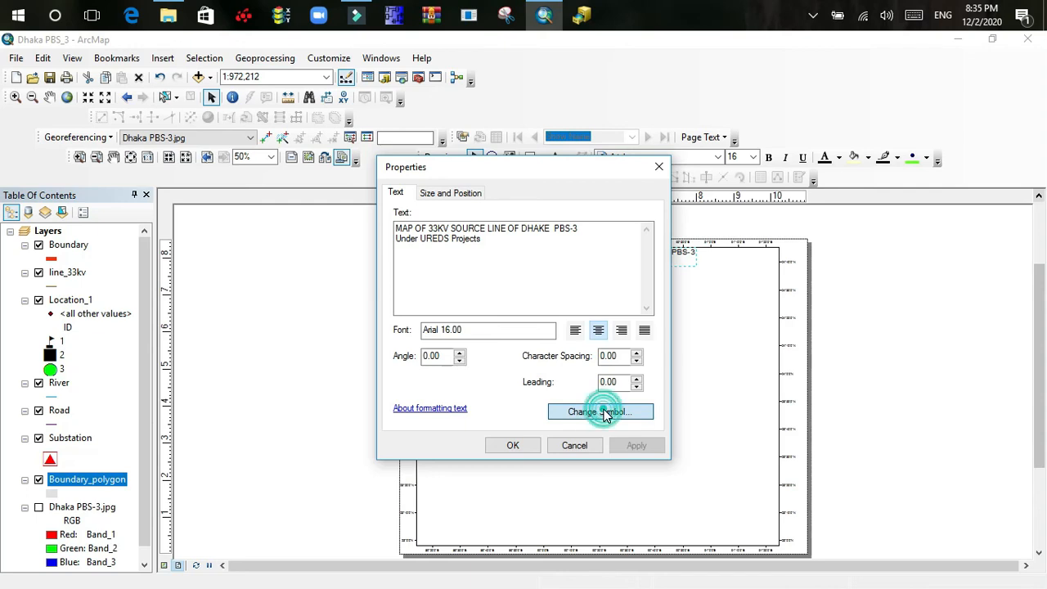
click(601, 413)
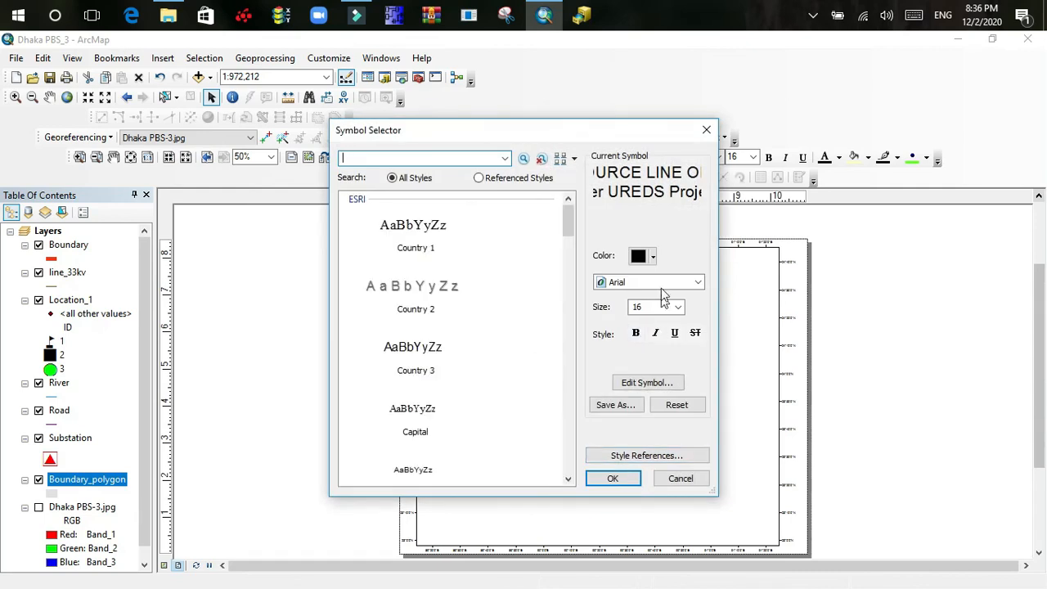
click(653, 258)
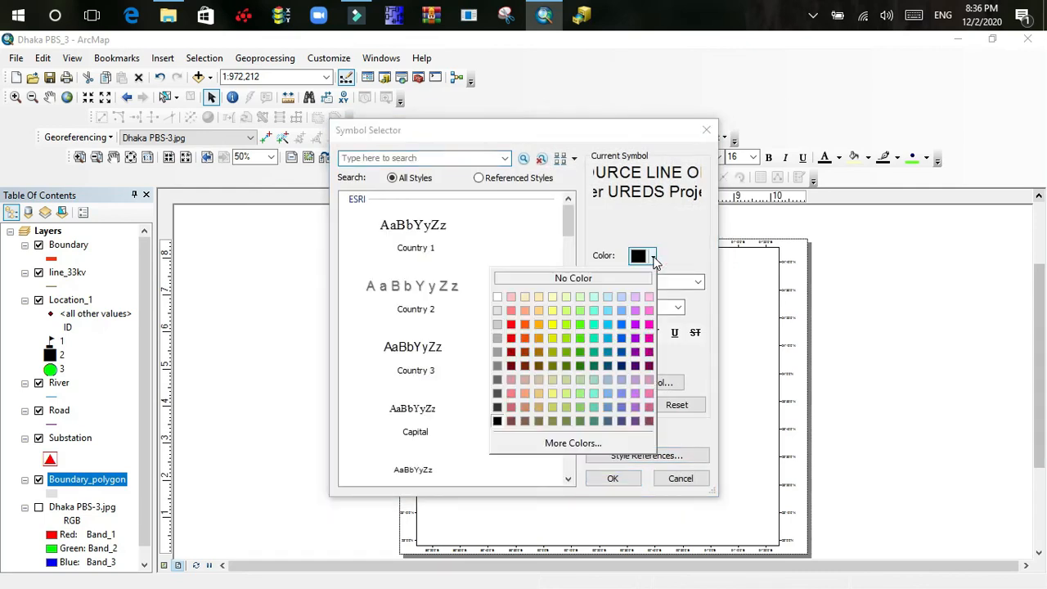
click(622, 331)
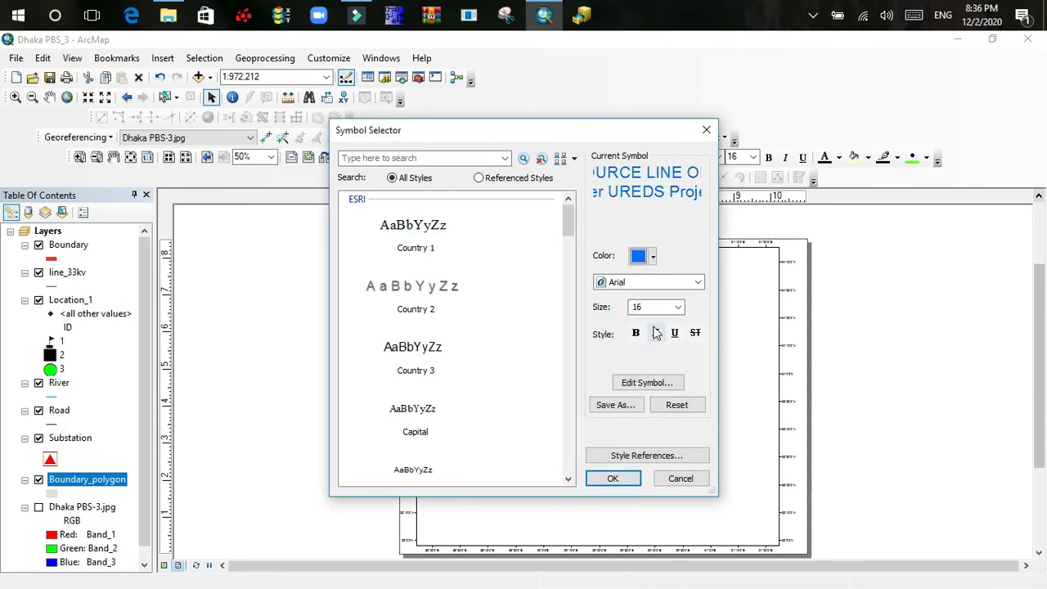
- Set the title's text size to 20 and style it italic and underlined, without strikethrough
click(678, 307)
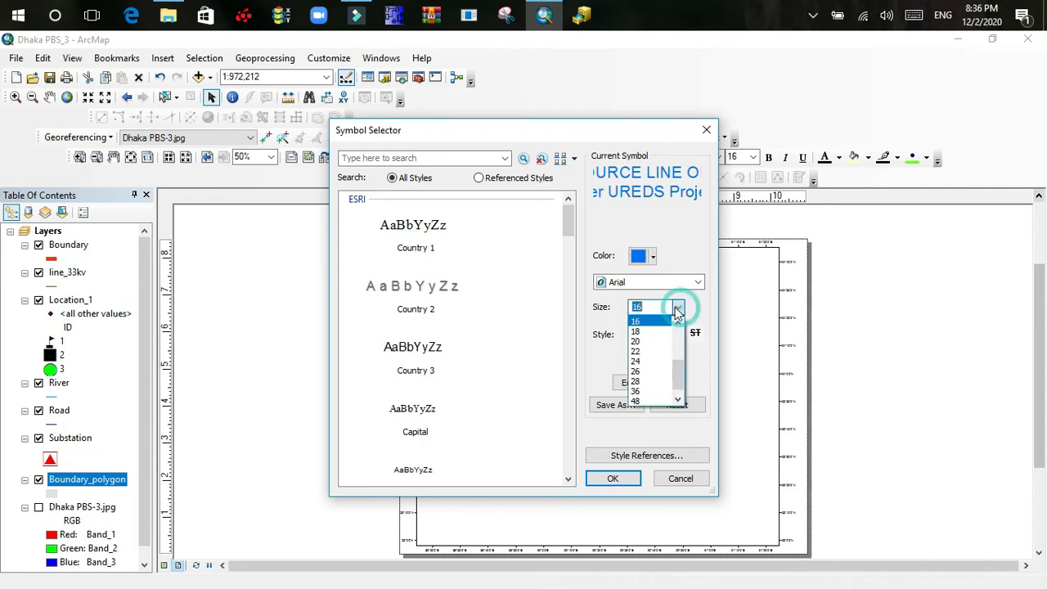
click(639, 345)
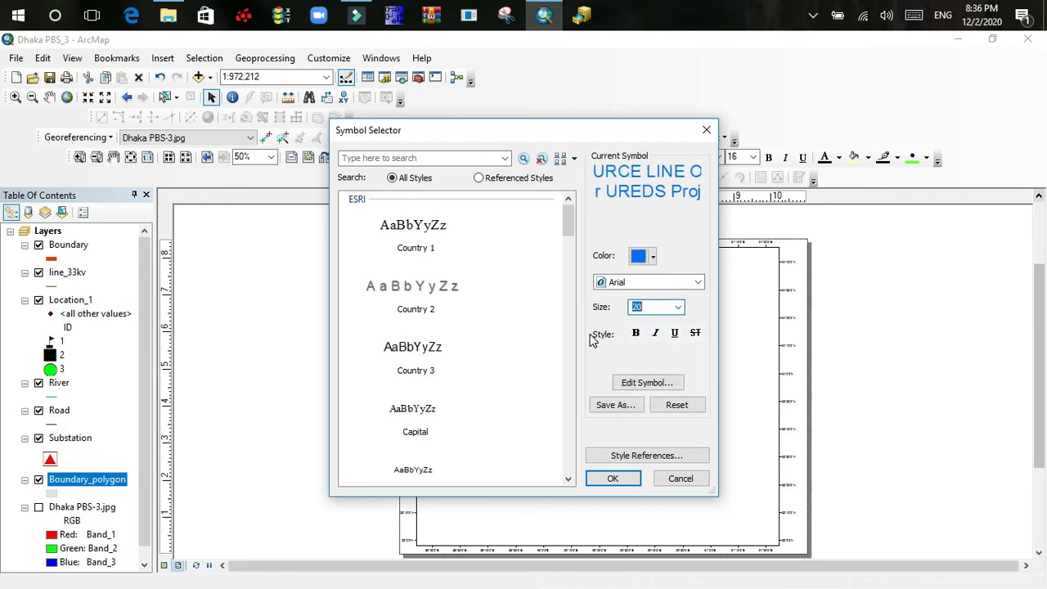
click(654, 337)
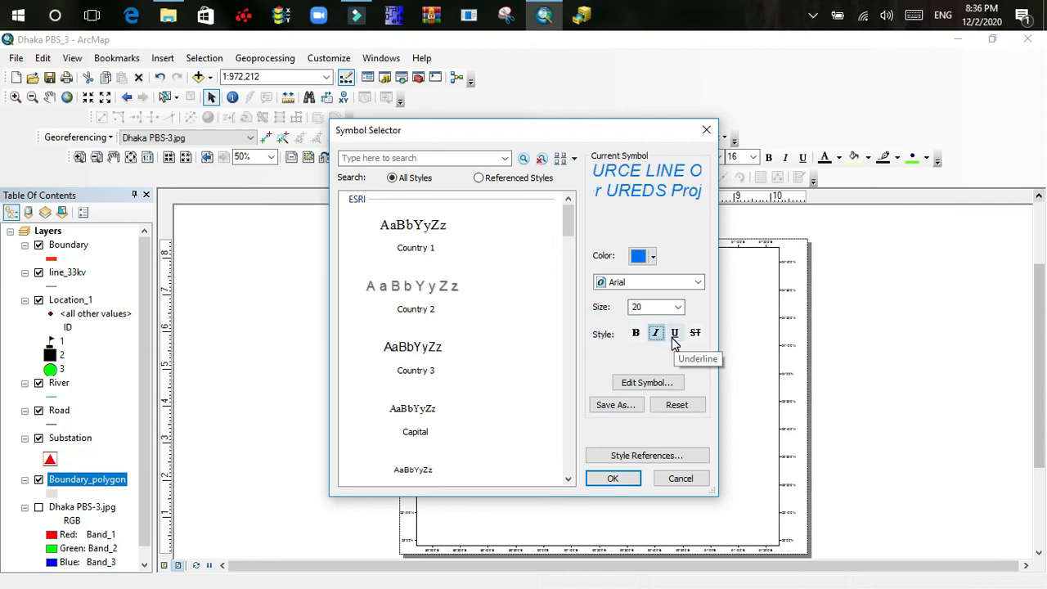
click(675, 337)
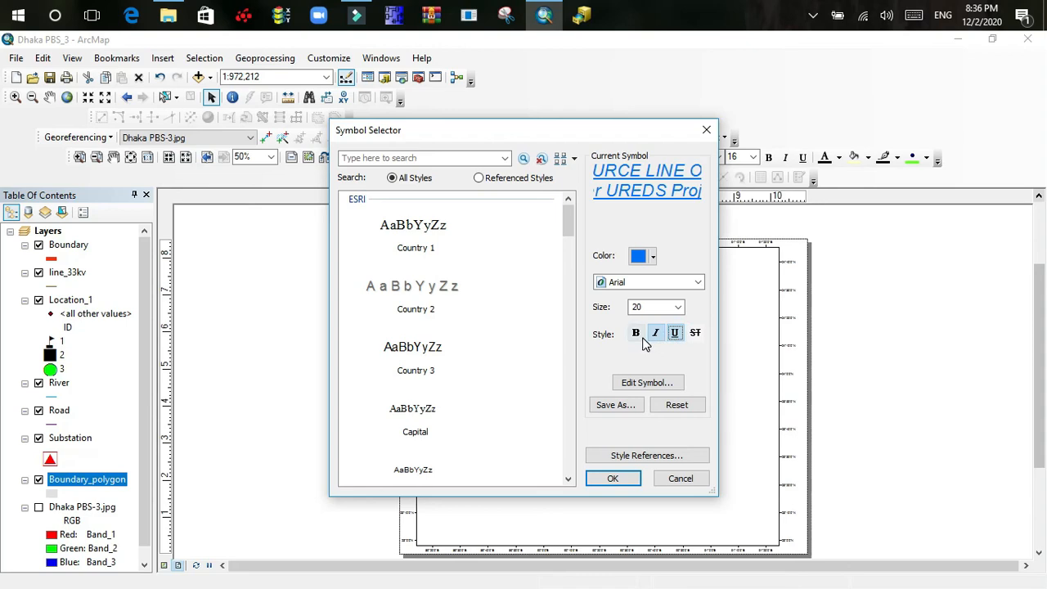
click(694, 335)
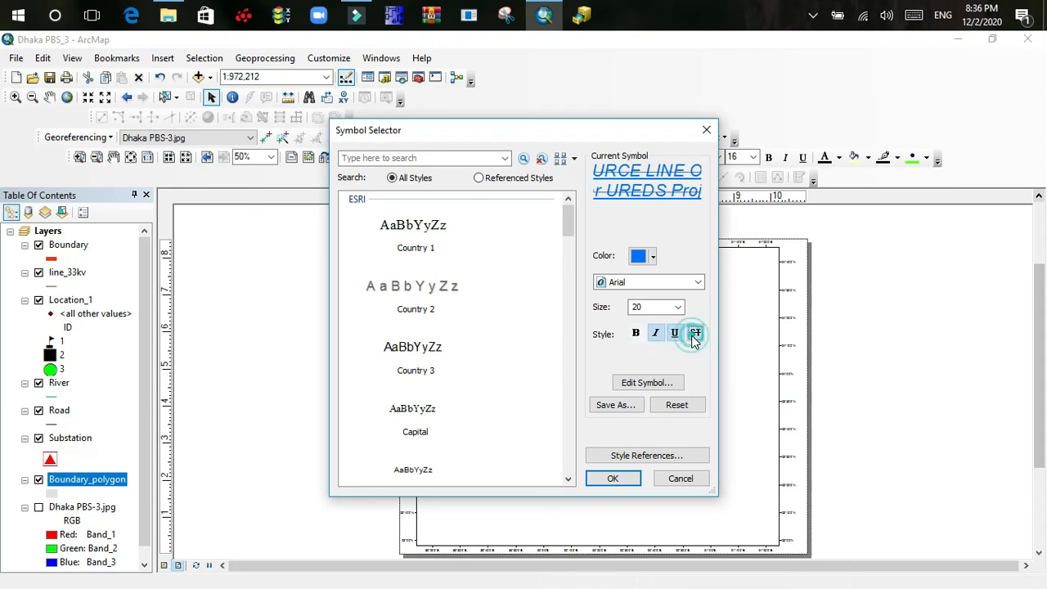
click(695, 336)
click(610, 333)
- Change the title's font to Arial Rounded MT Bold and apply the text properties to the layout
click(697, 282)
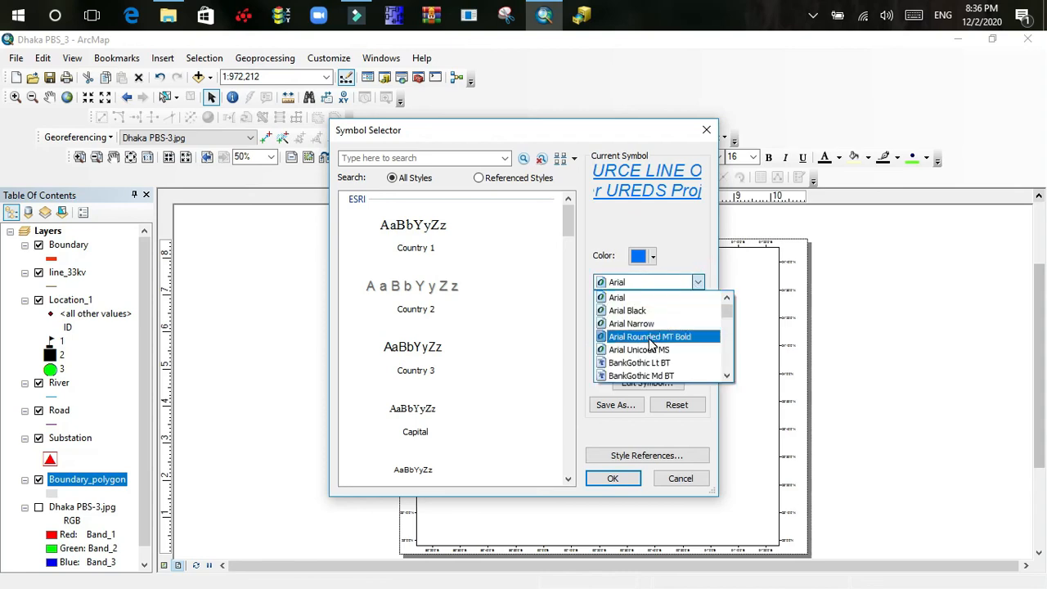
click(650, 337)
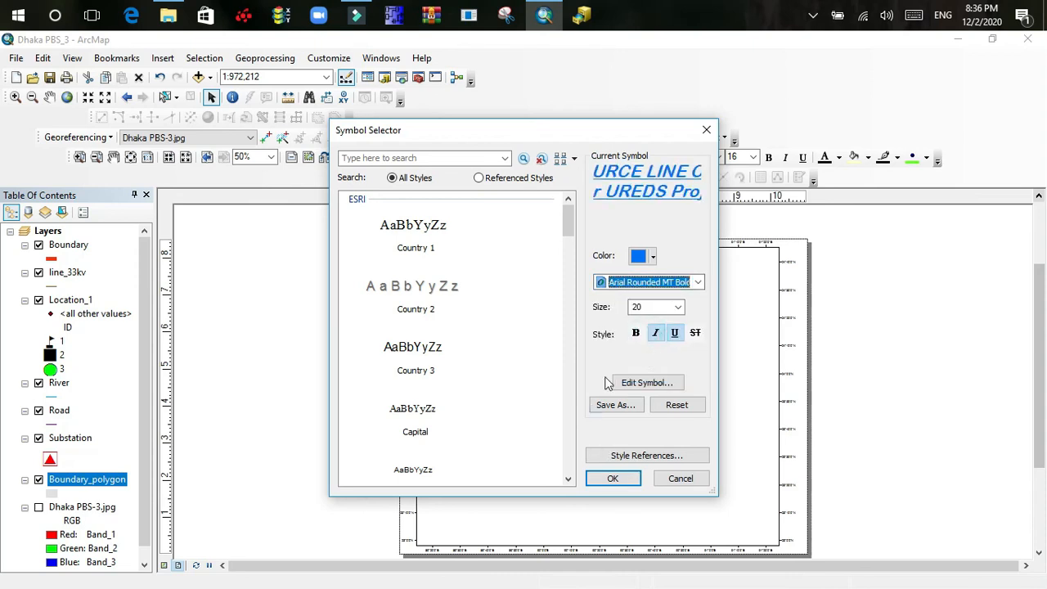
click(613, 480)
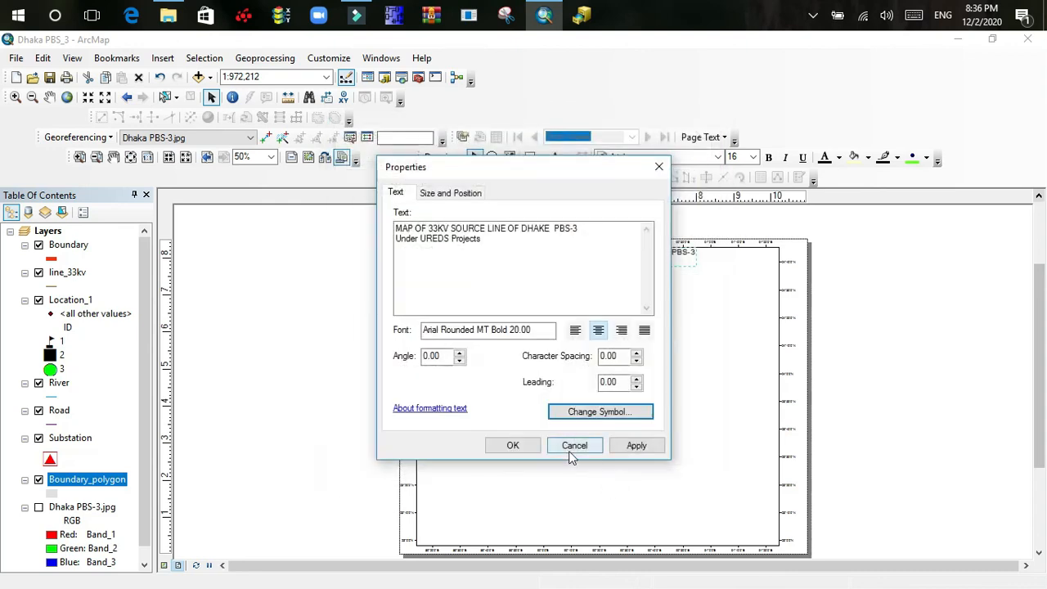
click(636, 445)
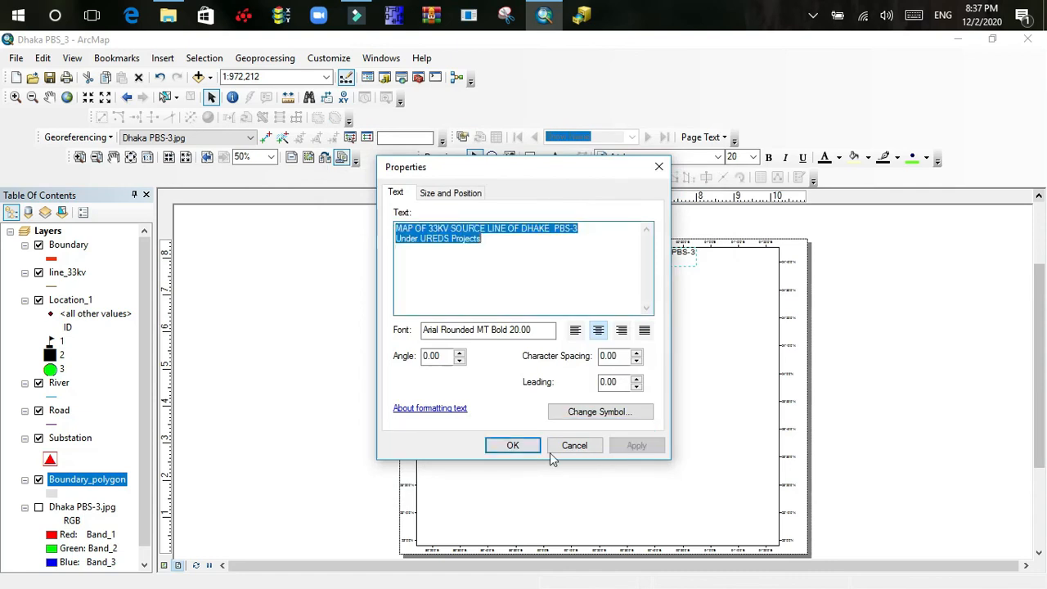
click(512, 446)
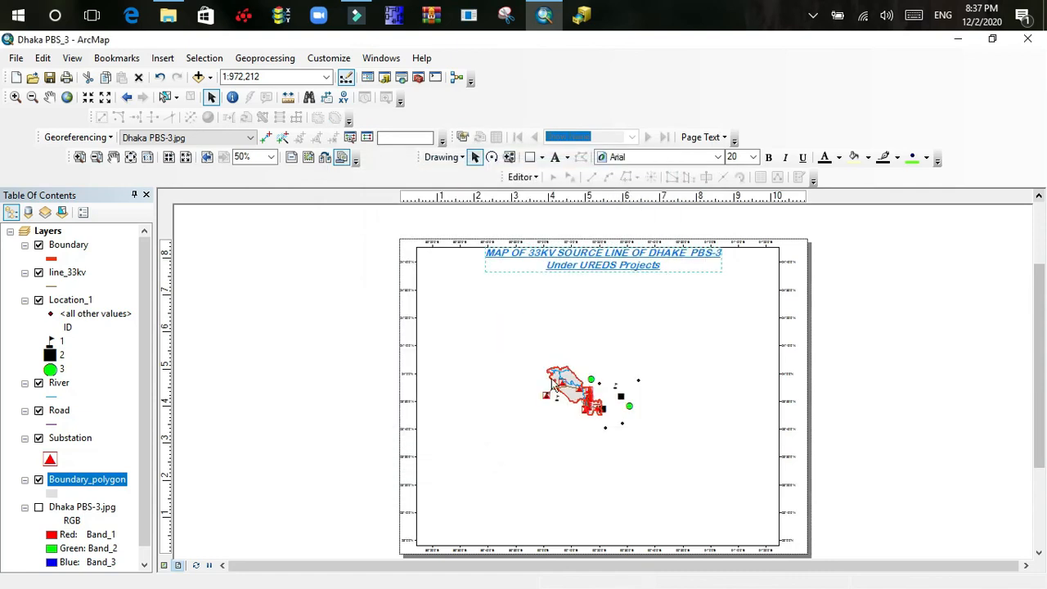
- Examine the styled two-line title up close along the upper edge of the layout's map frame
scroll(581, 318, down, 2)
scroll(581, 319, up, 4)
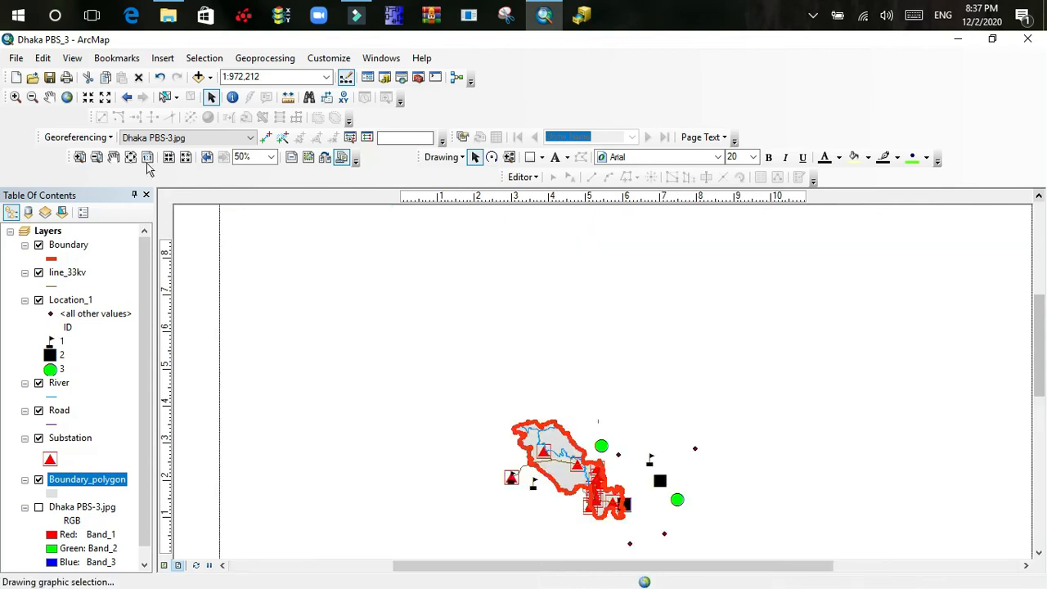
click(113, 157)
drag(603, 243, 607, 326)
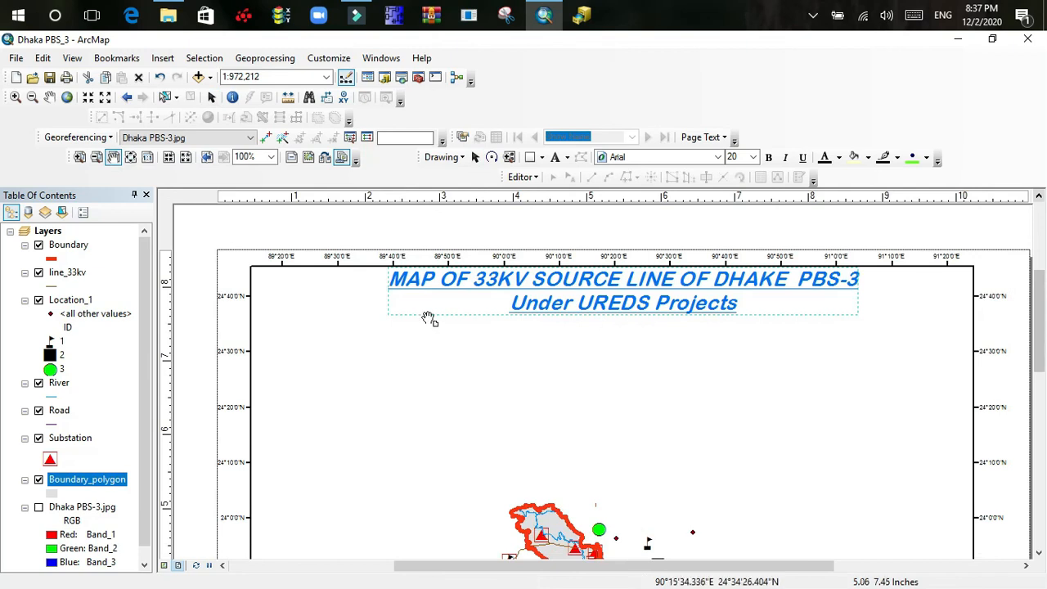